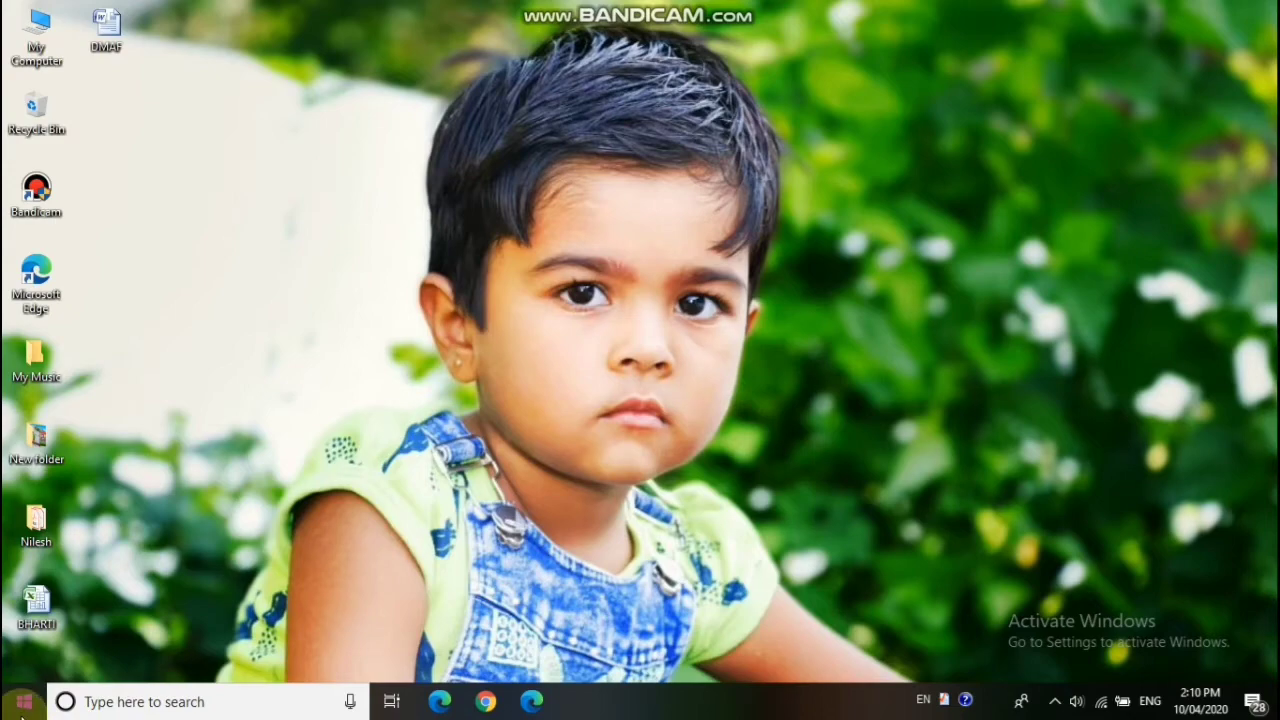
- Launch Microsoft Office Excel 2007 from the installed Microsoft Office programs
{"action": "left_click", "coordinate": [21, 711]}
{"action": "scroll", "coordinate": [146, 372], "scroll_direction": "down", "scroll_amount": 5}
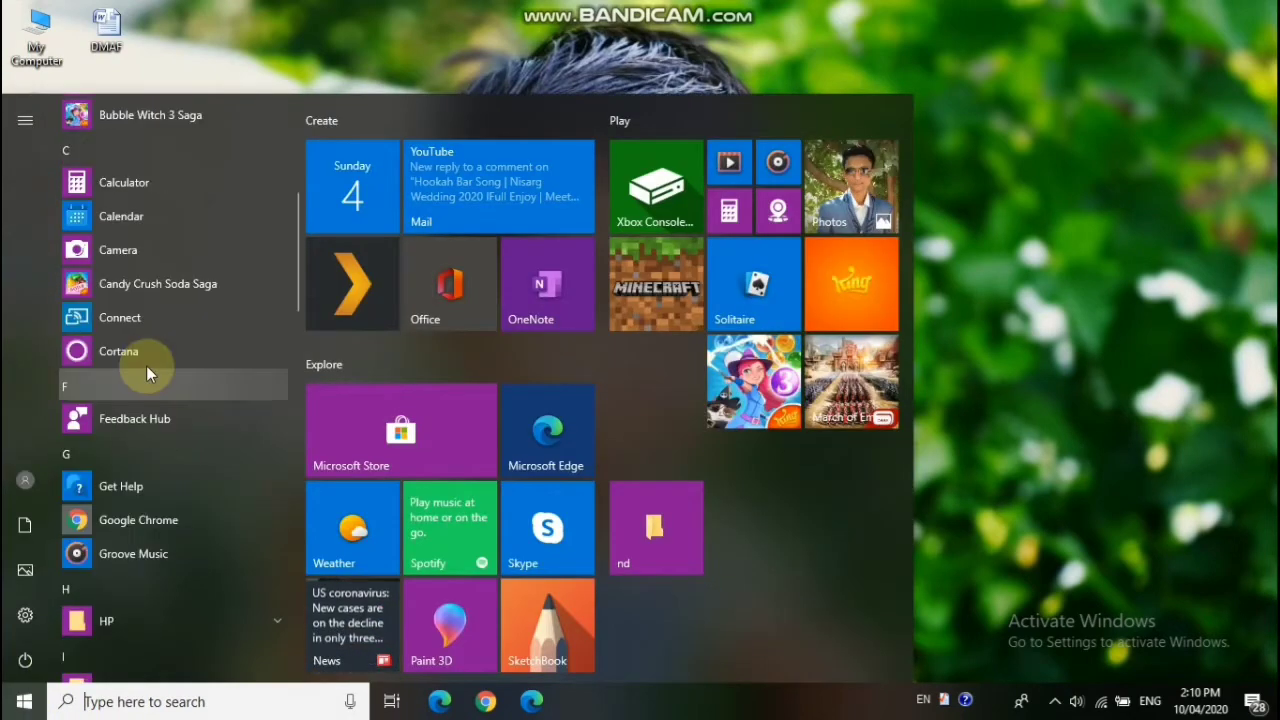
{"action": "scroll", "coordinate": [148, 370], "scroll_direction": "down", "scroll_amount": 5}
{"action": "left_click", "coordinate": [150, 372]}
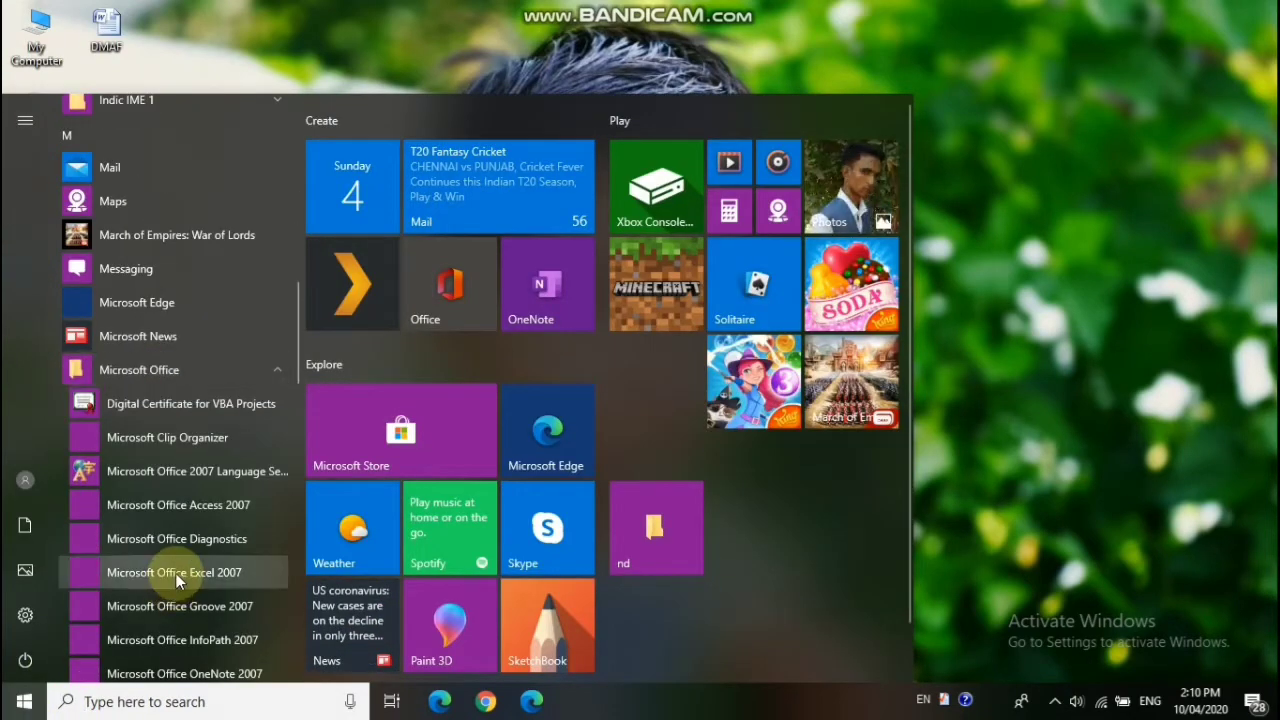
{"action": "left_click", "coordinate": [176, 573]}
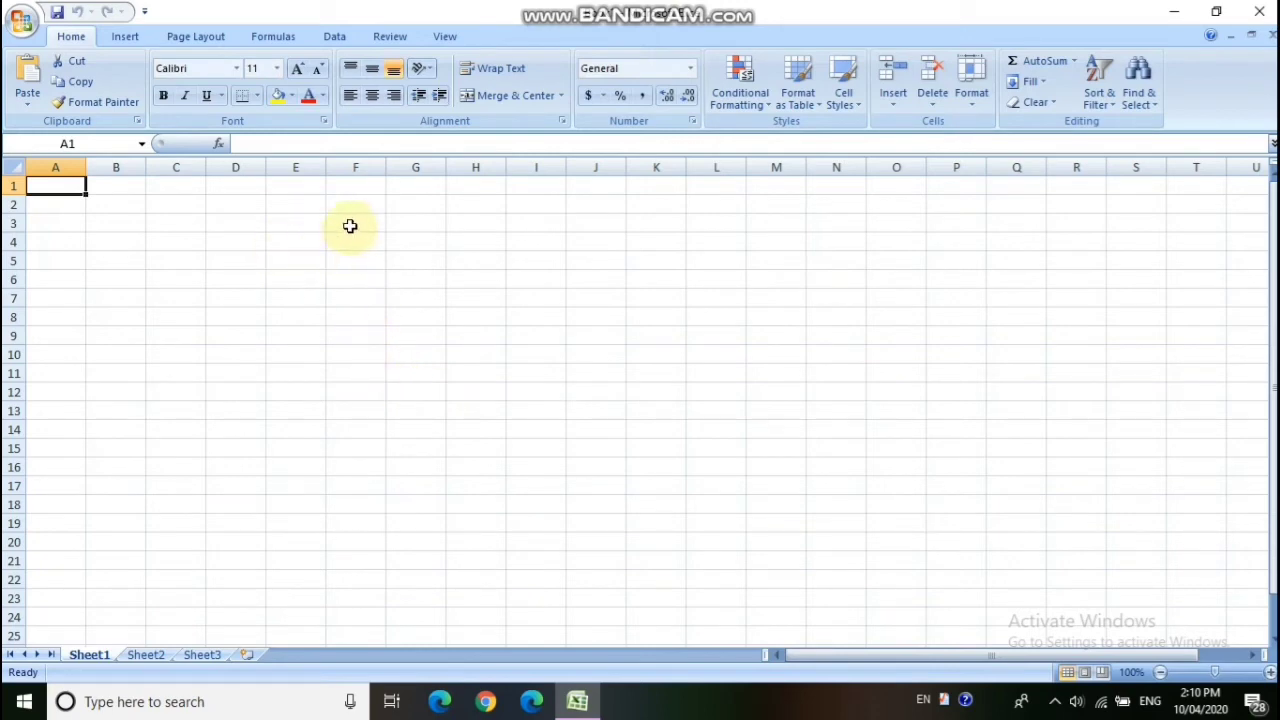
- Enter the title "Money Cash Counter" in cell F3
{"action": "left_click", "coordinate": [350, 226]}
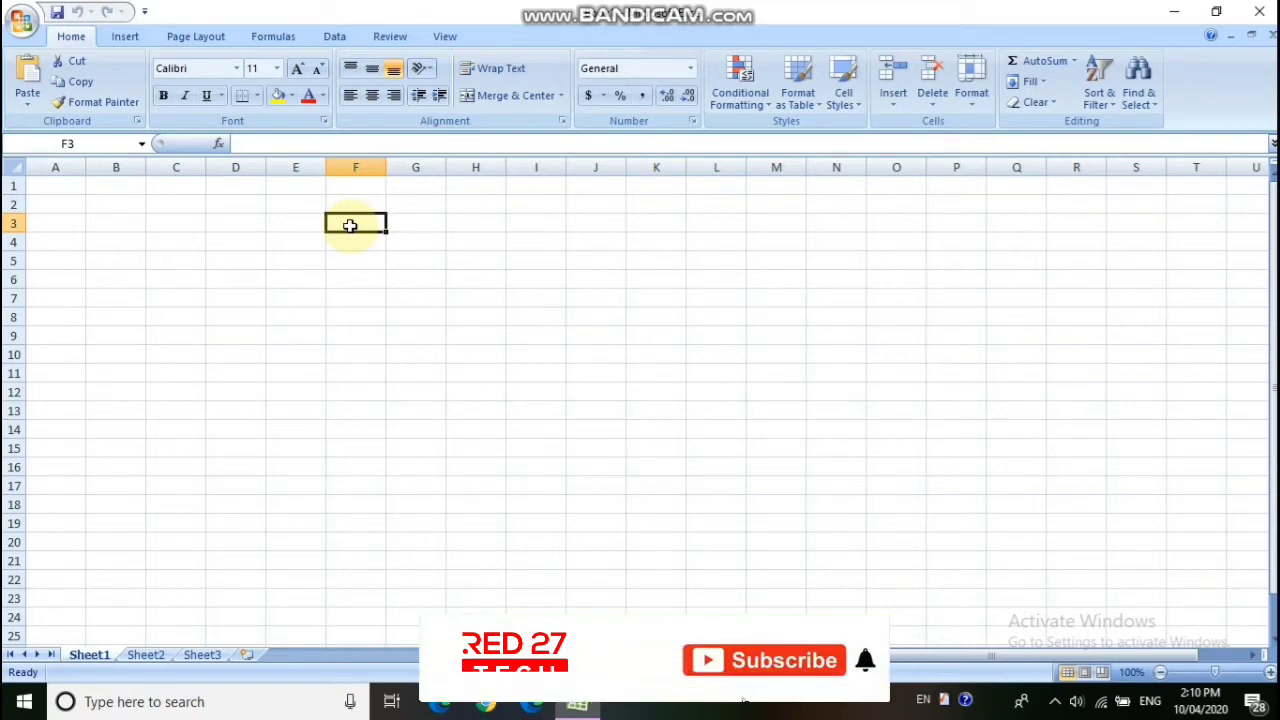
{"action": "type", "text": "m"}
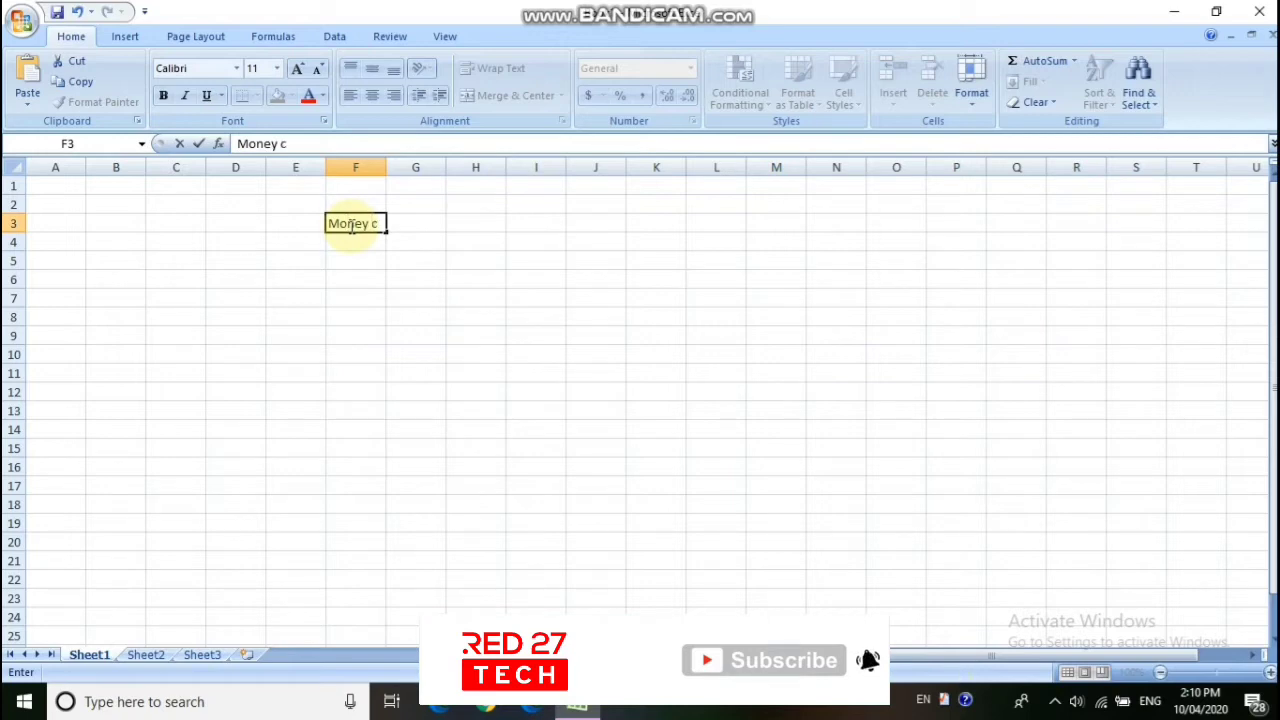
{"action": "type", "text": "oney Cash Counter"}
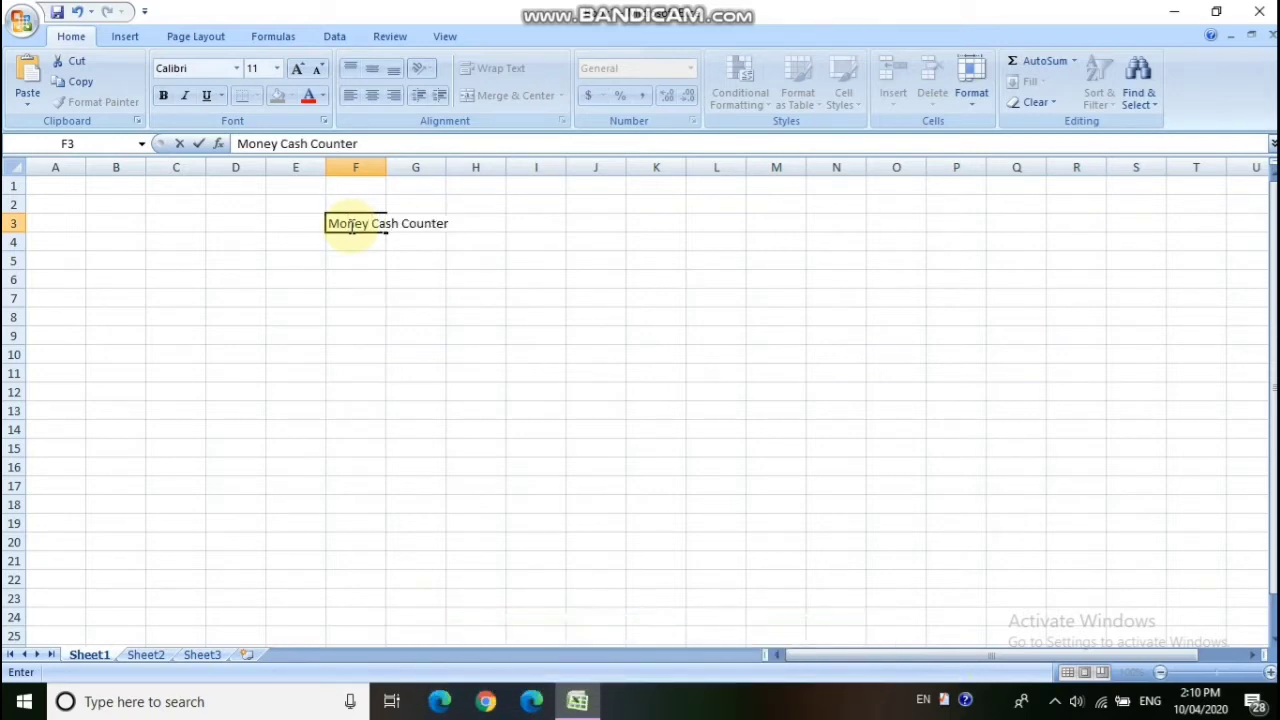
{"action": "left_click", "coordinate": [429, 318]}
- Enter the column headers No, Rupees, Count and Total in cells F5 to I5
{"action": "left_click", "coordinate": [355, 259]}
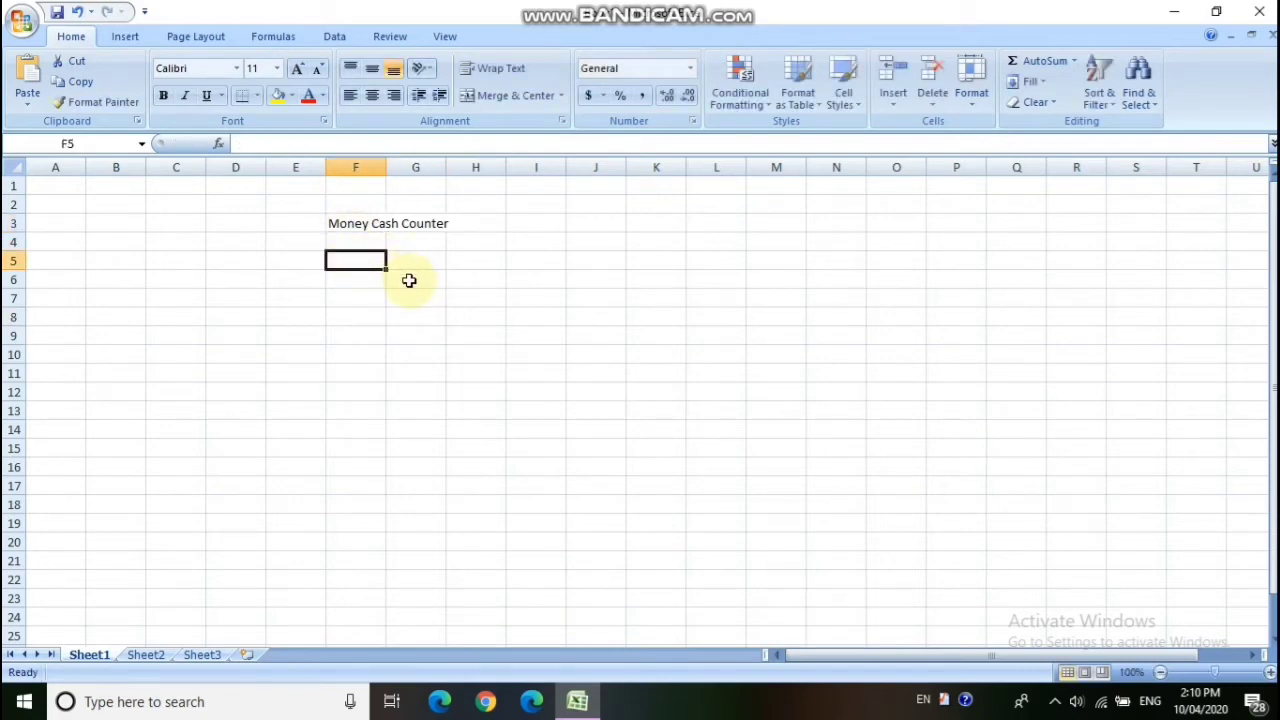
{"action": "type", "text": "No"}
{"action": "key", "text": "Tab"}
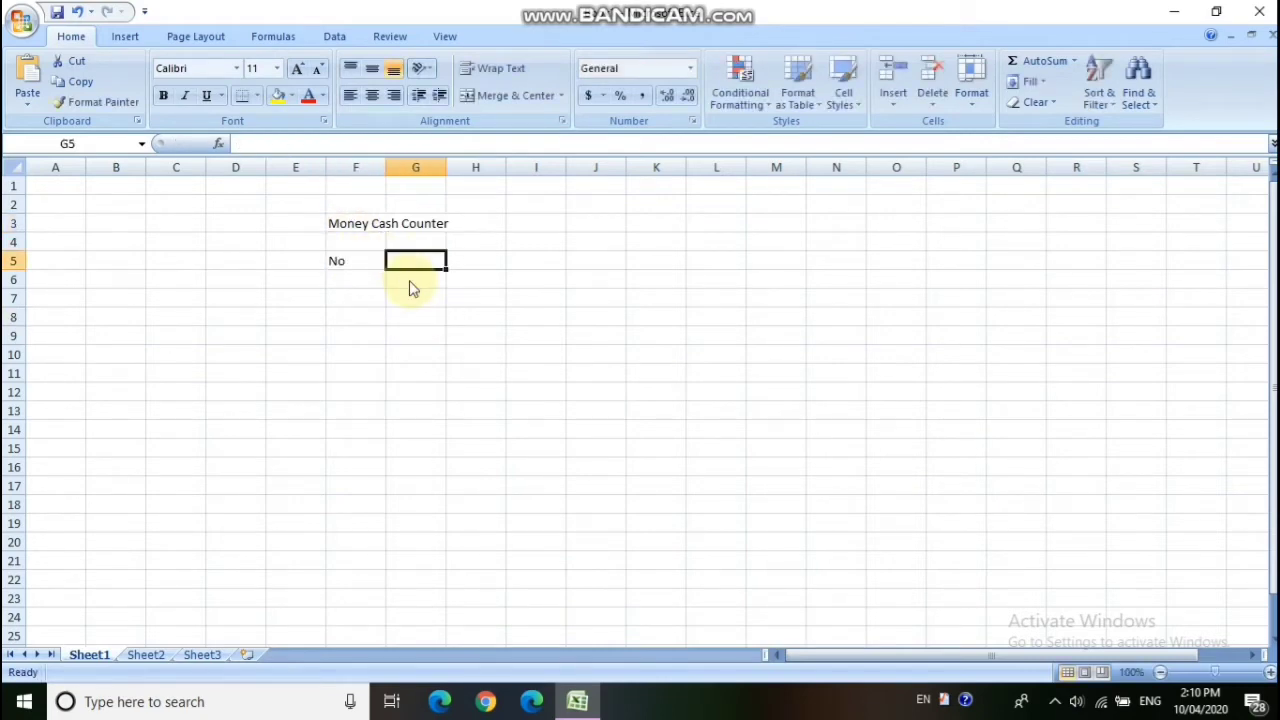
{"action": "type", "text": "Rup"}
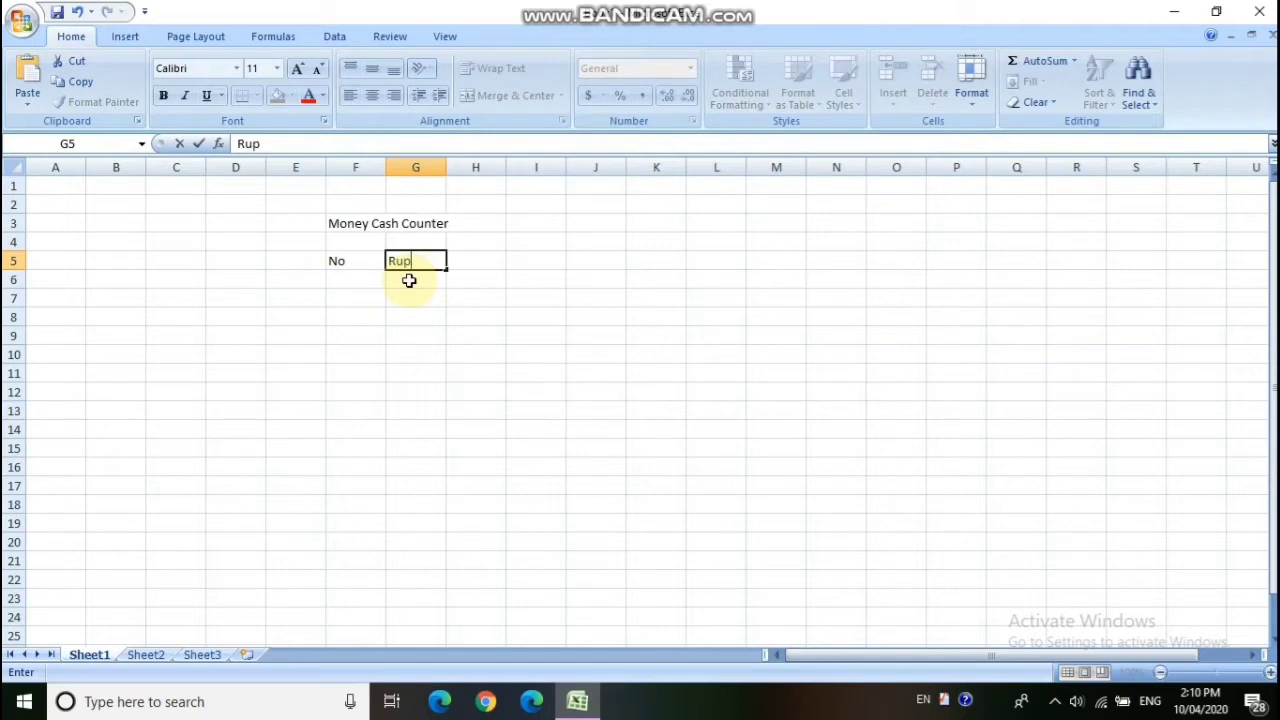
{"action": "type", "text": "ees"}
{"action": "key", "text": "Tab"}
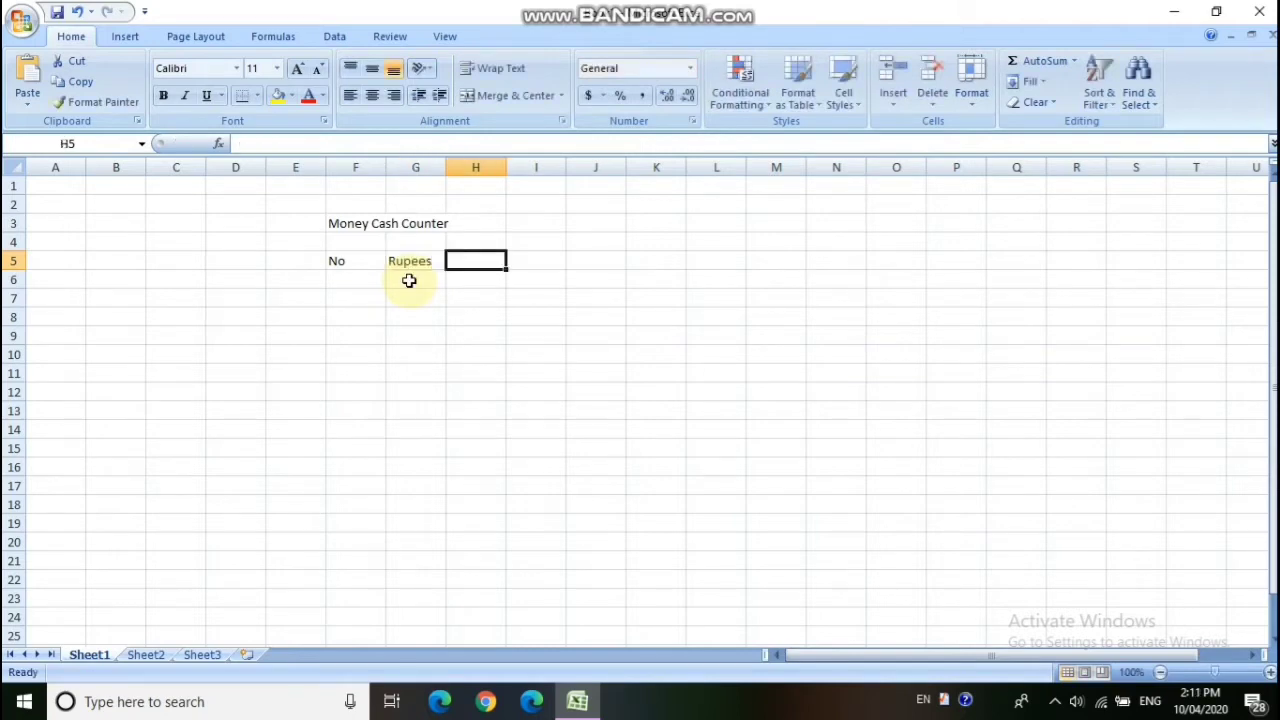
{"action": "type", "text": "co"}
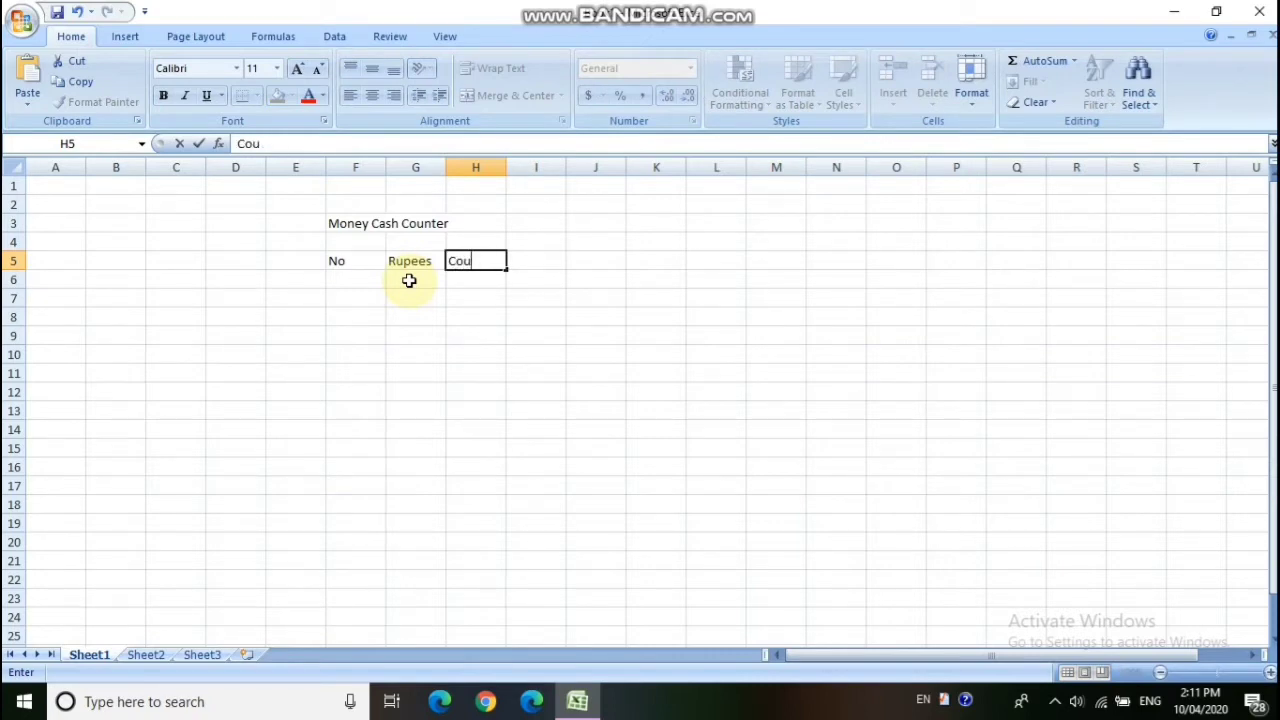
{"action": "key", "text": "Tab"}
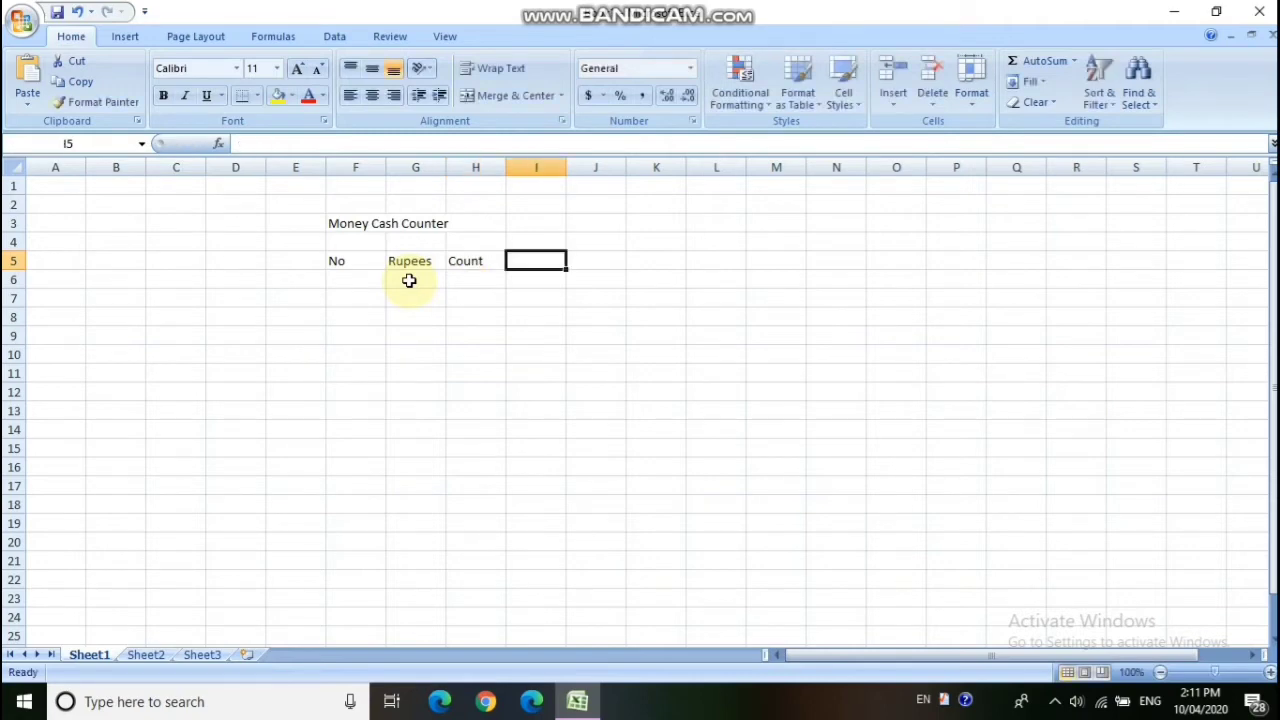
{"action": "type", "text": "Total"}
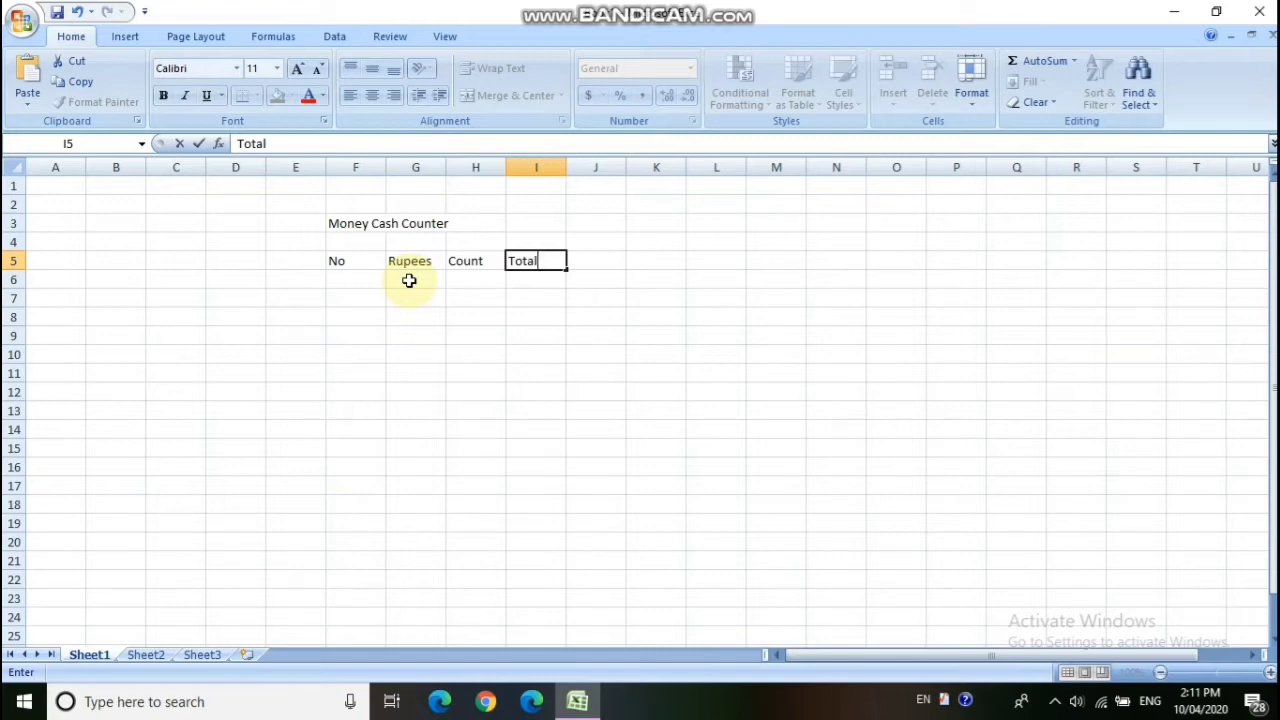
{"action": "left_click", "coordinate": [550, 350]}
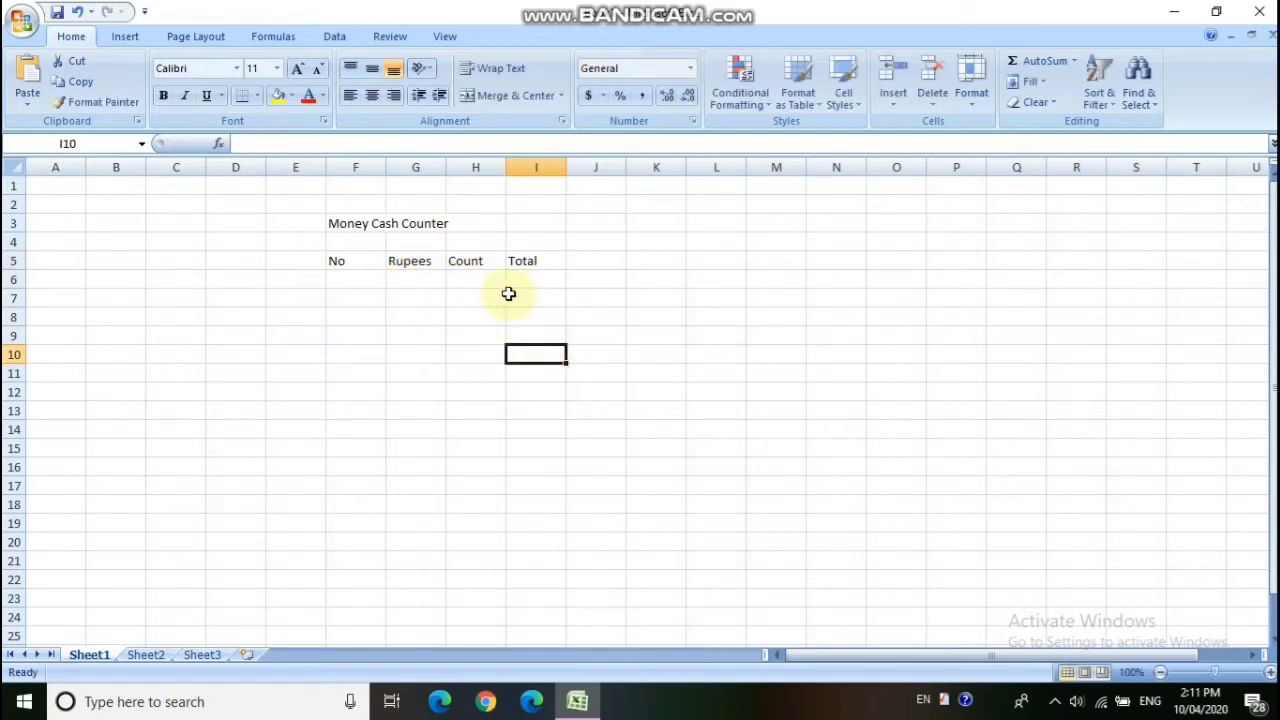
- Centre the headers in F5:I5 horizontally and merge and centre the title across F3:I3
{"action": "left_click_drag", "start_coordinate": [343, 261], "coordinate": [565, 266]}
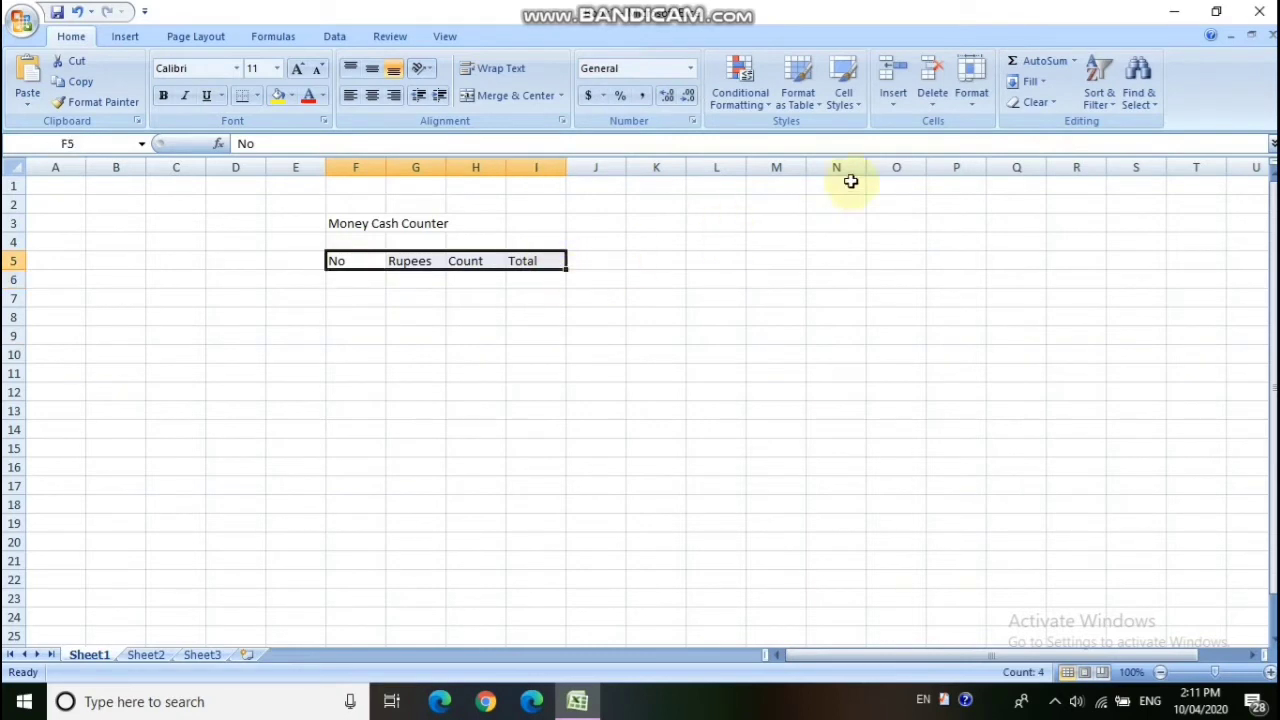
{"action": "left_click", "coordinate": [372, 95]}
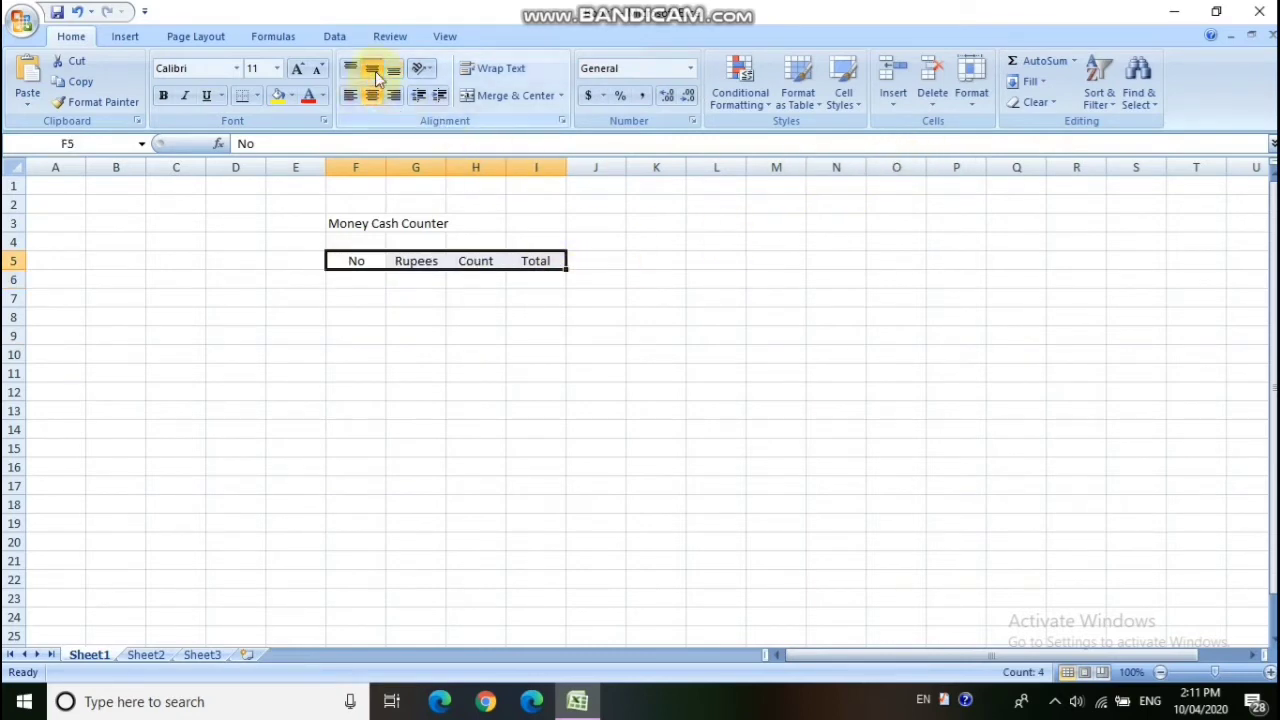
{"action": "left_click", "coordinate": [514, 337]}
{"action": "left_click_drag", "start_coordinate": [337, 223], "coordinate": [540, 225]}
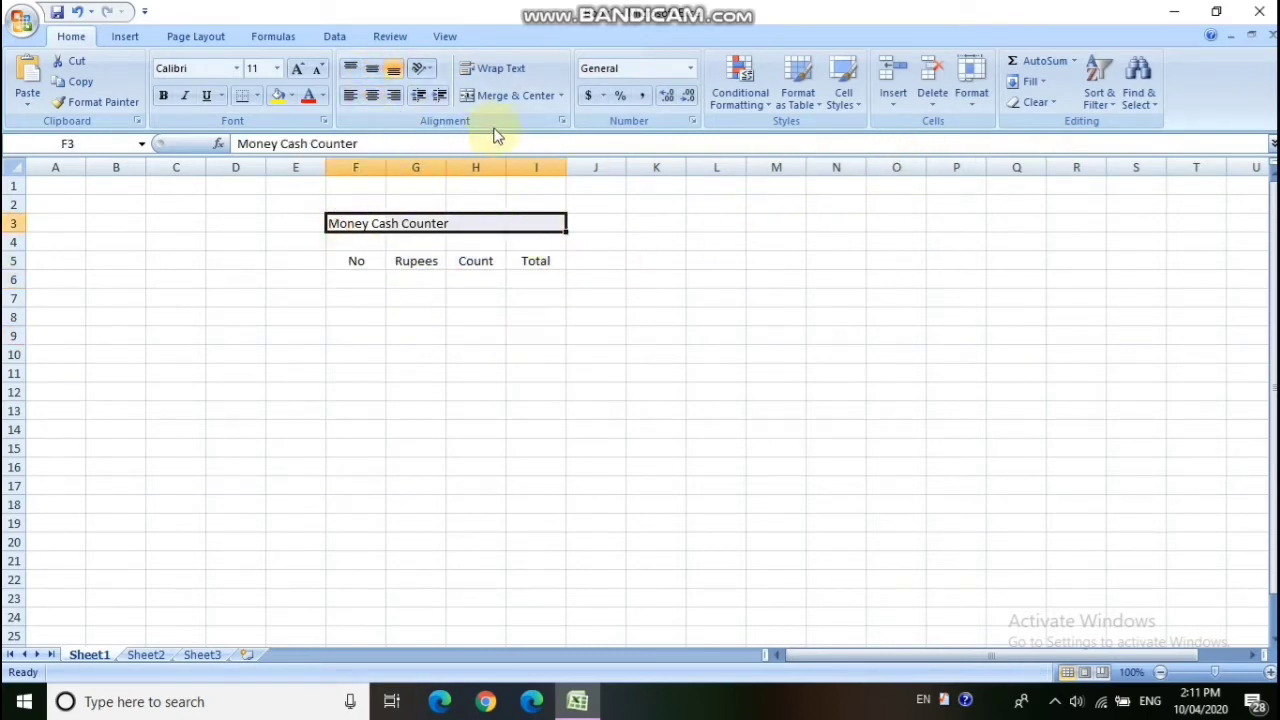
{"action": "left_click", "coordinate": [505, 95]}
{"action": "left_click", "coordinate": [520, 316]}
- Number the rows under No from 1 to 12 by filling a series from F6 down to F17
{"action": "left_click", "coordinate": [362, 280]}
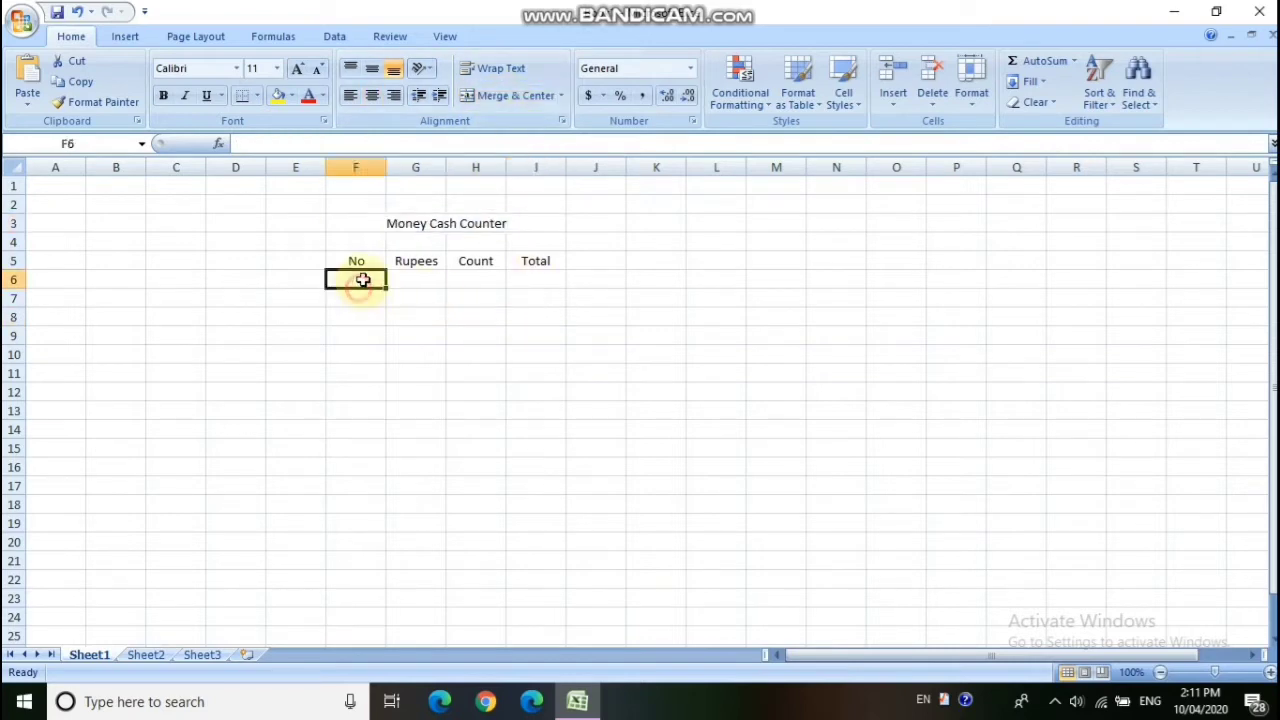
{"action": "type", "text": "1"}
{"action": "left_click", "coordinate": [415, 334]}
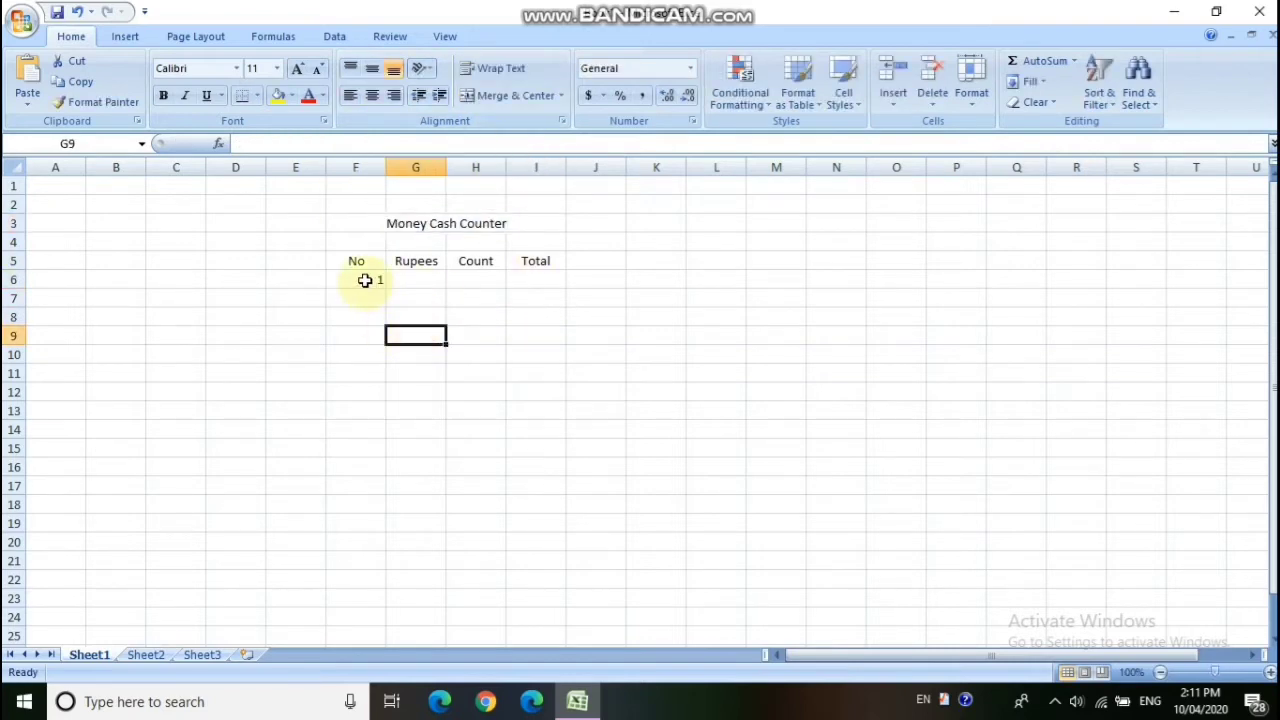
{"action": "left_click", "coordinate": [363, 280]}
{"action": "left_click_drag", "start_coordinate": [386, 286], "coordinate": [388, 495]}
{"action": "left_click", "coordinate": [398, 508]}
{"action": "left_click", "coordinate": [437, 551]}
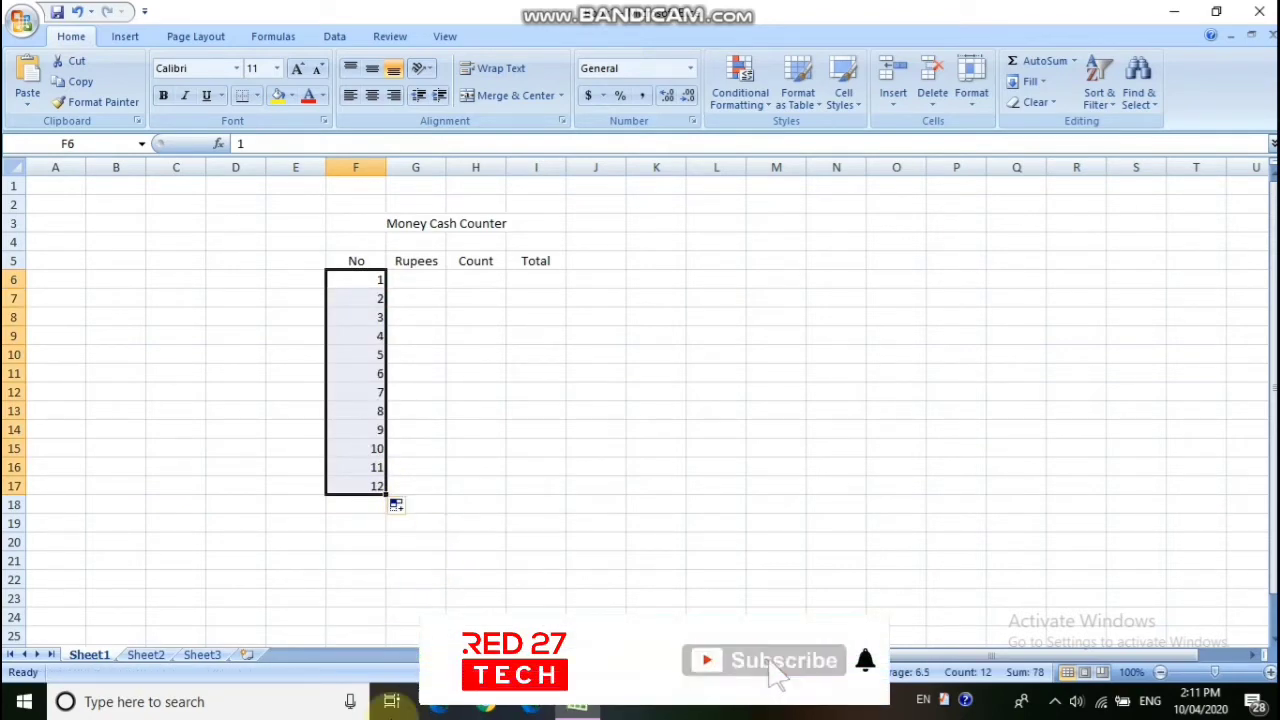
{"action": "left_click", "coordinate": [482, 386]}
- Enter the denominations 2000, 500, 200 and 100 under Rupees in G6 to G9
{"action": "left_click", "coordinate": [422, 281]}
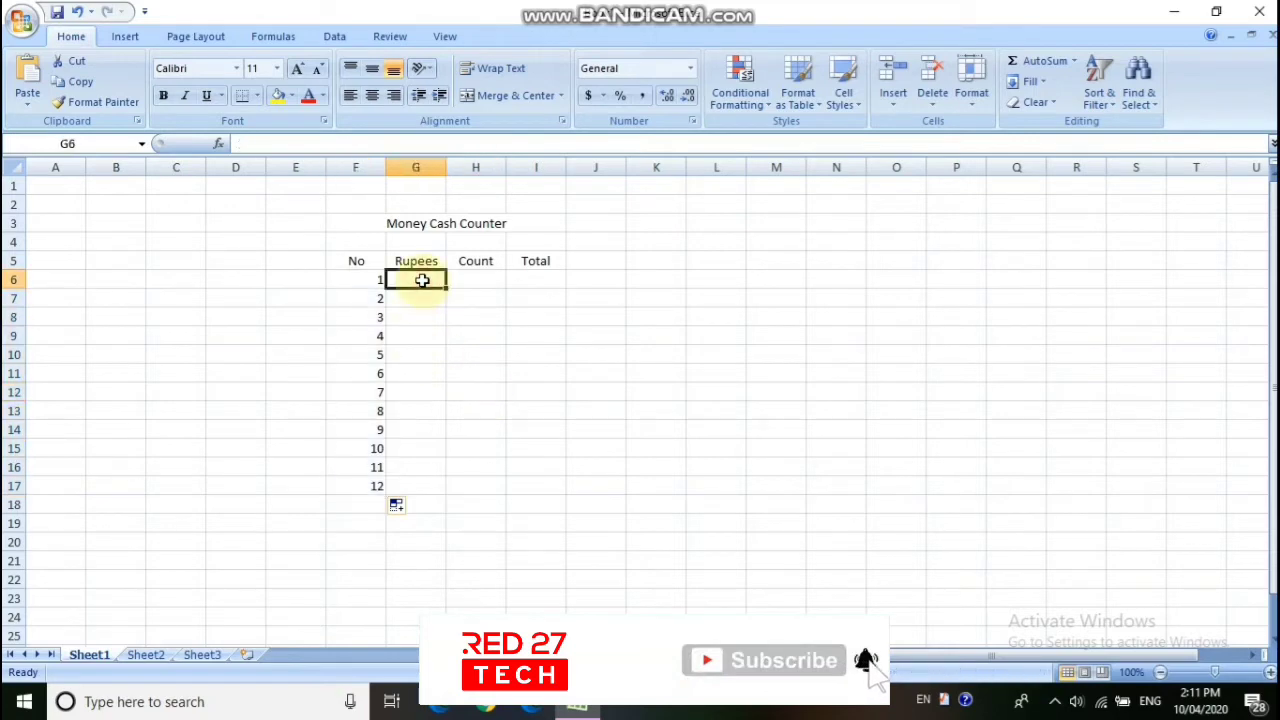
{"action": "type", "text": "2"}
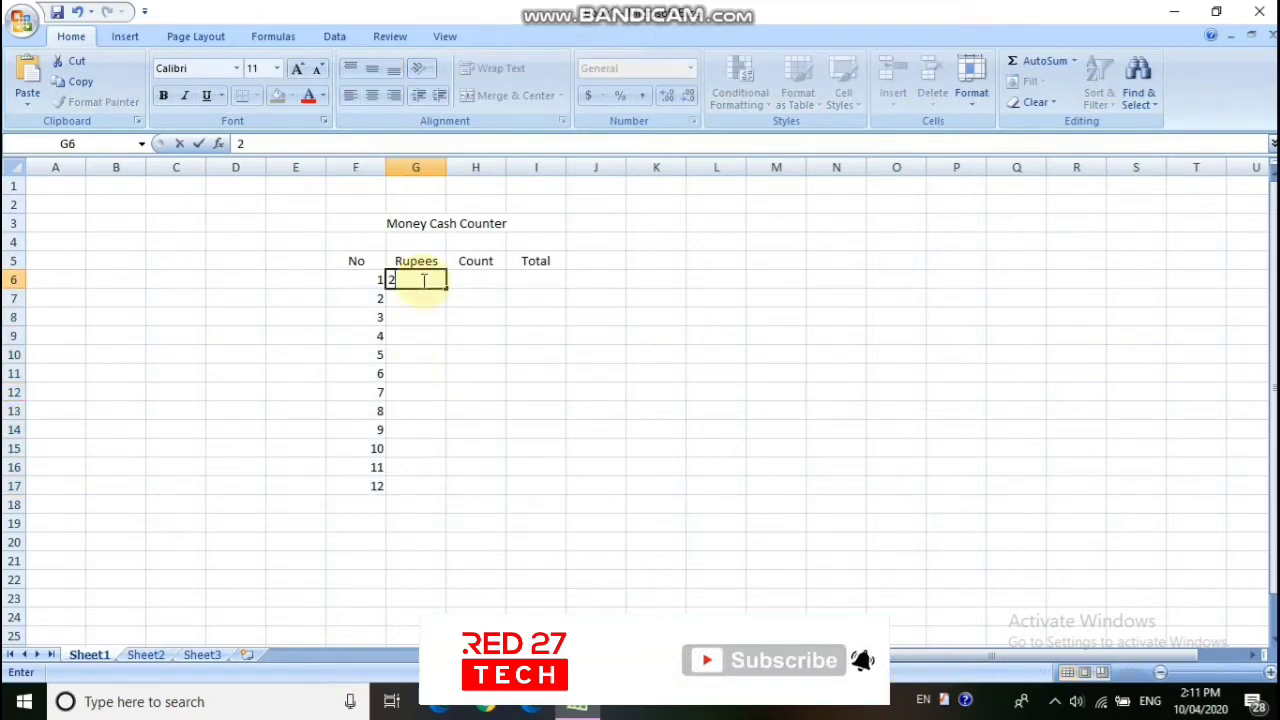
{"action": "type", "text": "000"}
{"action": "key", "text": "Return"}
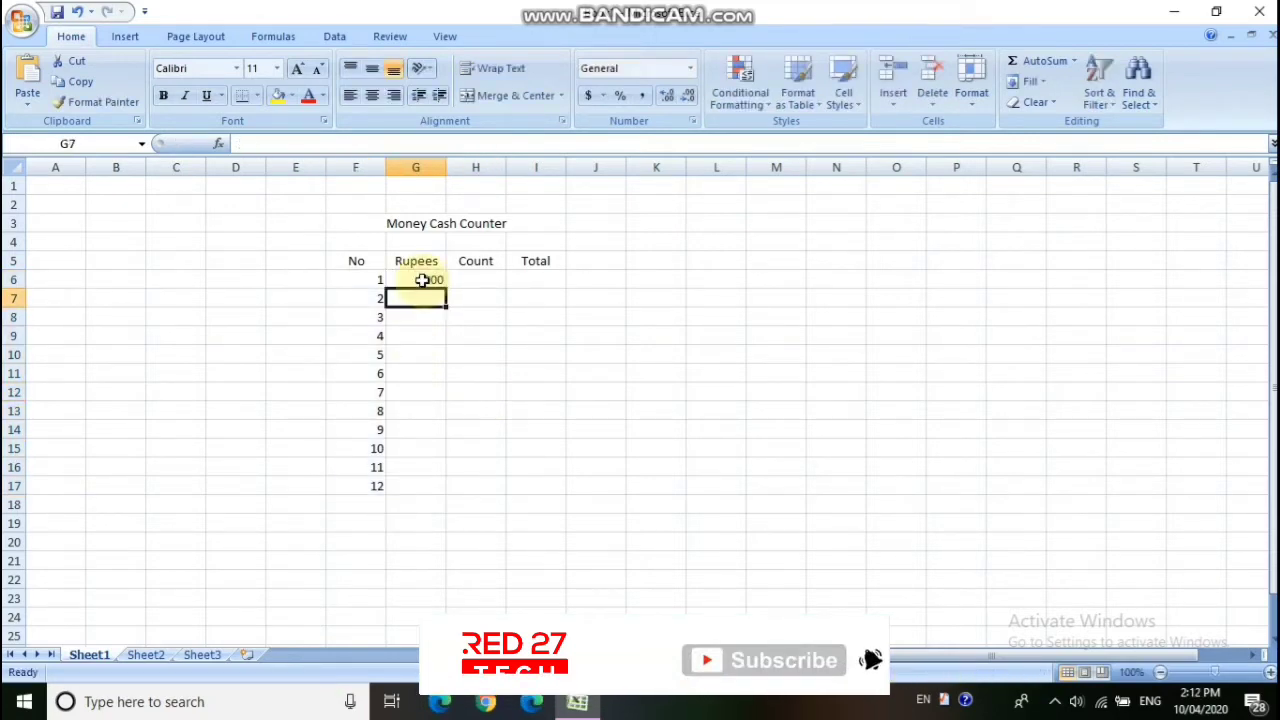
{"action": "type", "text": "500"}
{"action": "key", "text": "Return"}
{"action": "type", "text": "200"}
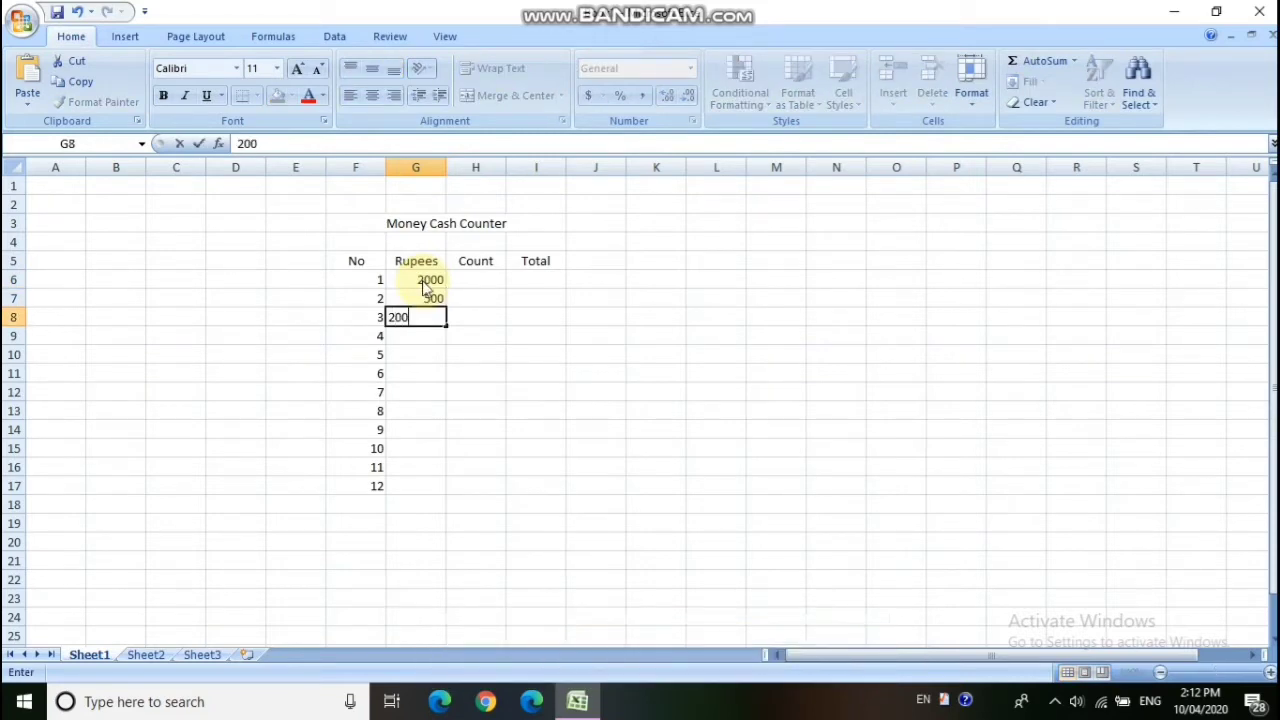
{"action": "key", "text": "Return"}
{"action": "type", "text": "100"}
{"action": "key", "text": "Return"}
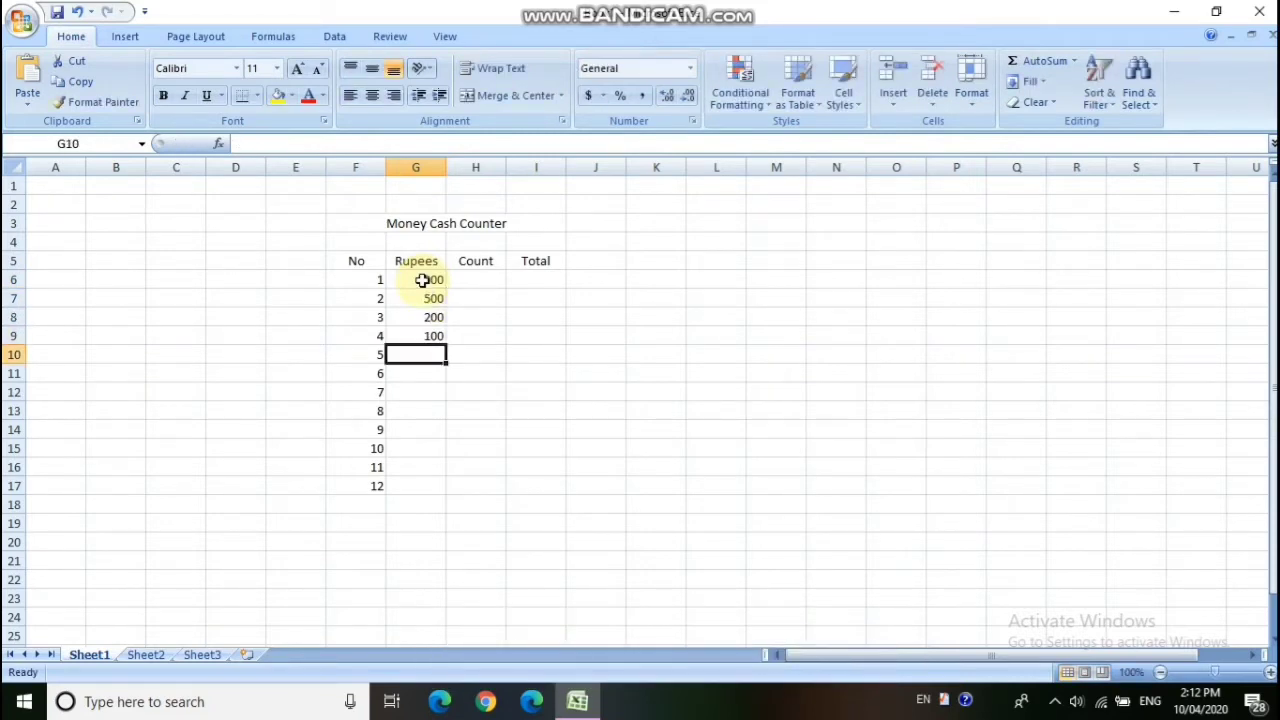
- Enter the remaining denominations 50, 20, 10 and 5 under Rupees in G10 to G13
{"action": "type", "text": "50"}
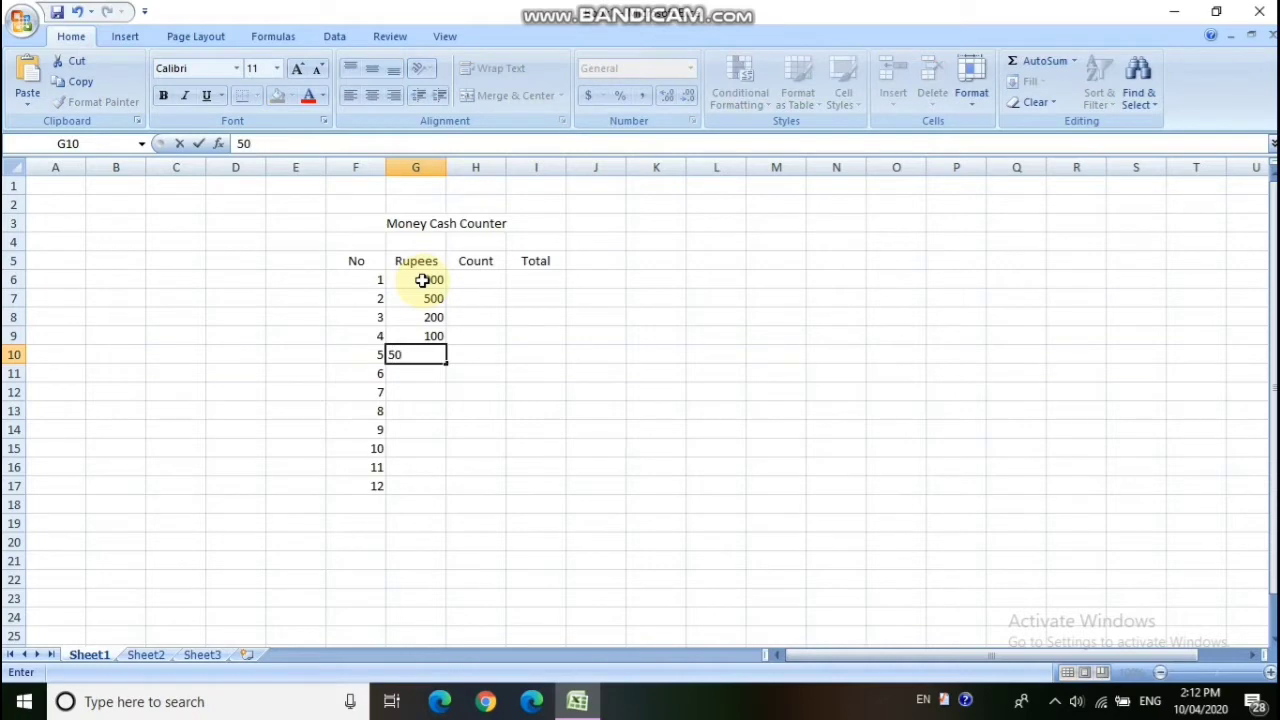
{"action": "key", "text": "Return"}
{"action": "type", "text": "20"}
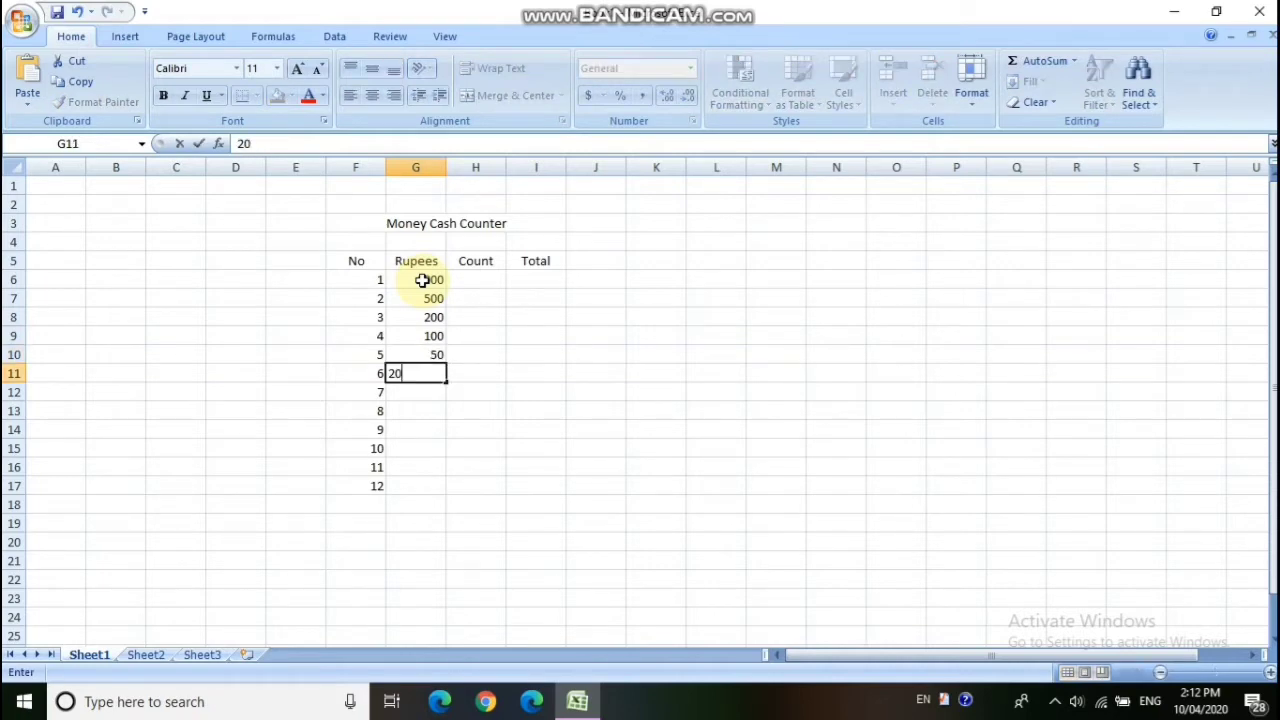
{"action": "key", "text": "Return"}
{"action": "type", "text": "10"}
{"action": "key", "text": "Return"}
{"action": "type", "text": "5"}
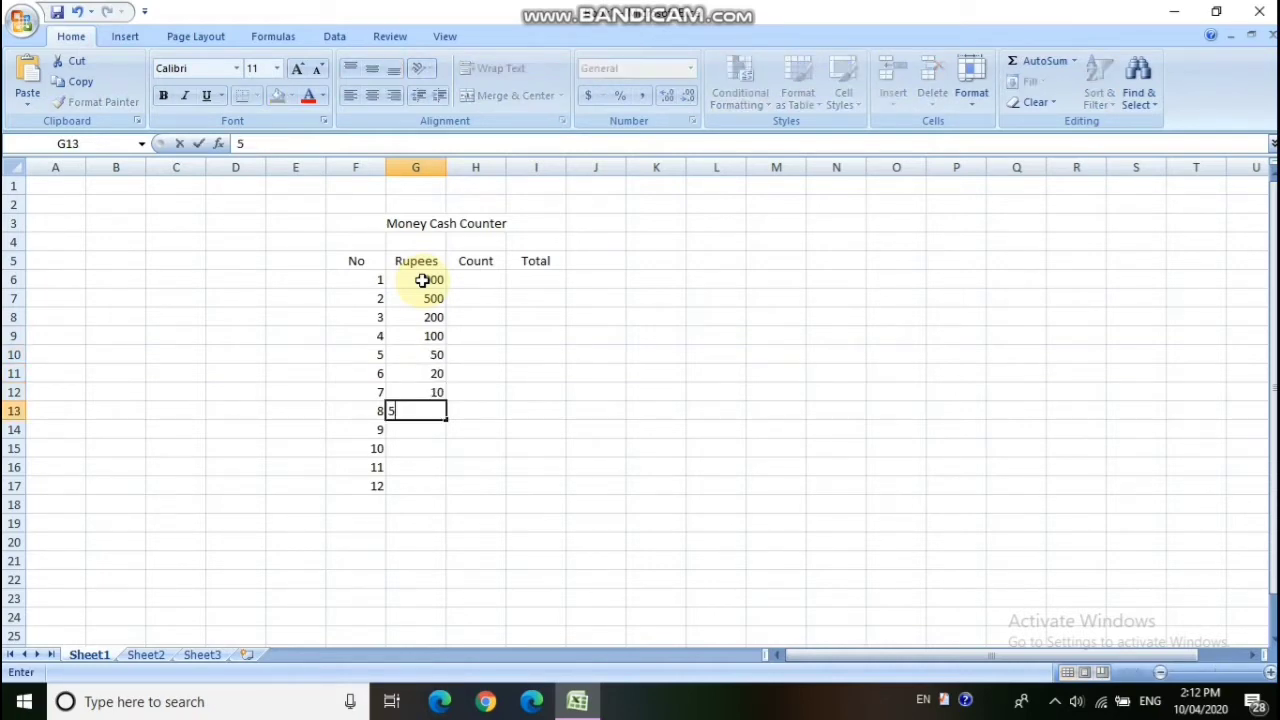
{"action": "key", "text": "Return"}
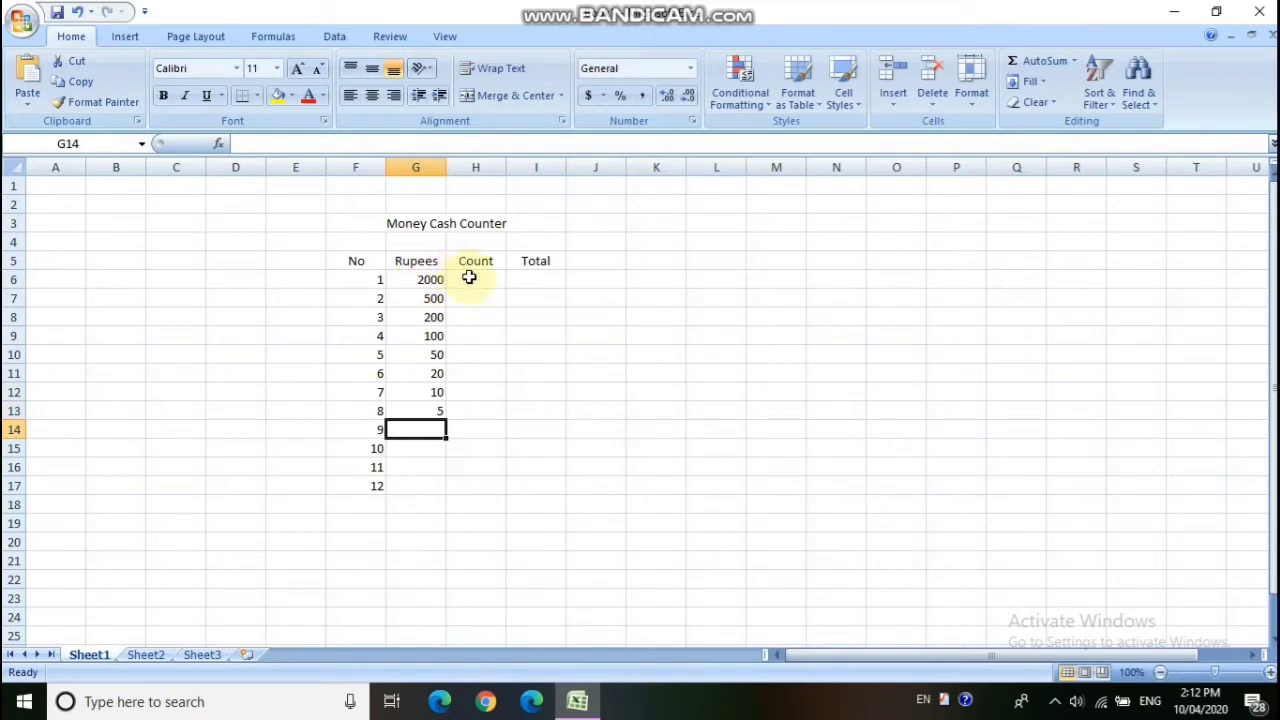
- Clear the surplus row numbers 9 to 12 from cells F14:F17
{"action": "left_click", "coordinate": [540, 447]}
{"action": "left_click_drag", "start_coordinate": [378, 430], "coordinate": [369, 484]}
{"action": "key", "text": "Delete"}
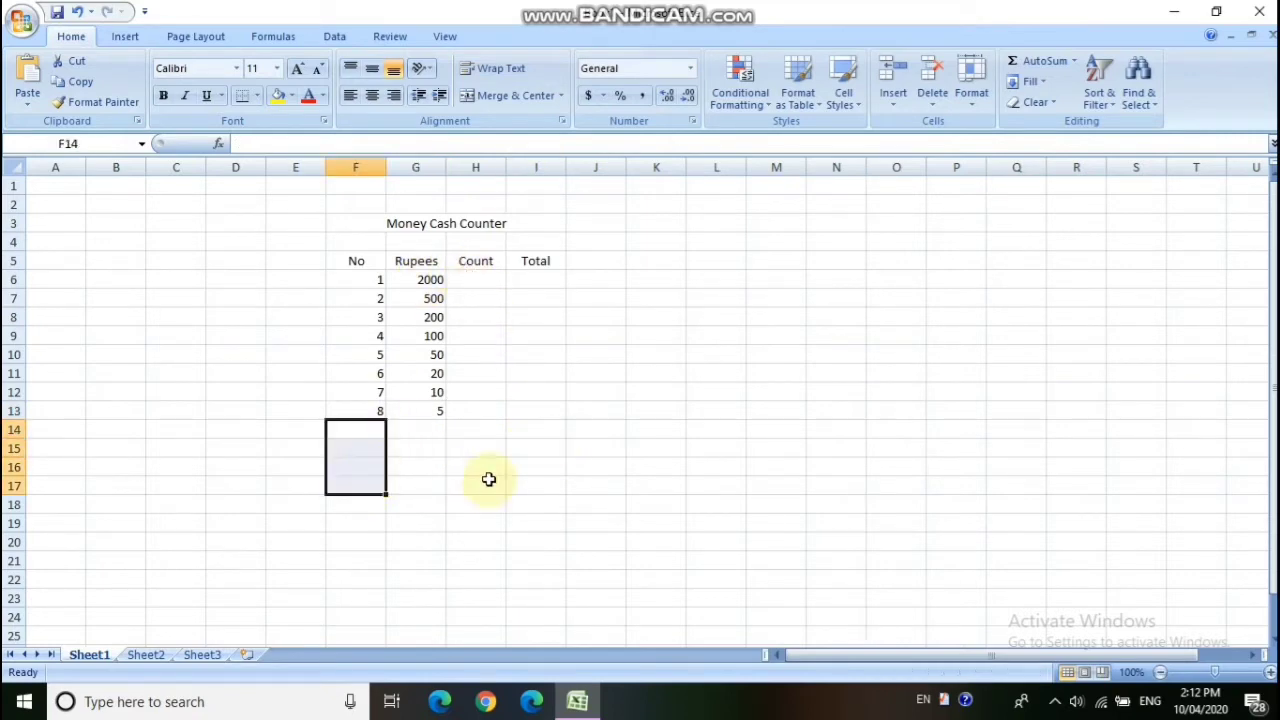
{"action": "left_click", "coordinate": [515, 468]}
- Increase the height of every row in the sheet to about double
{"action": "left_click", "coordinate": [371, 223]}
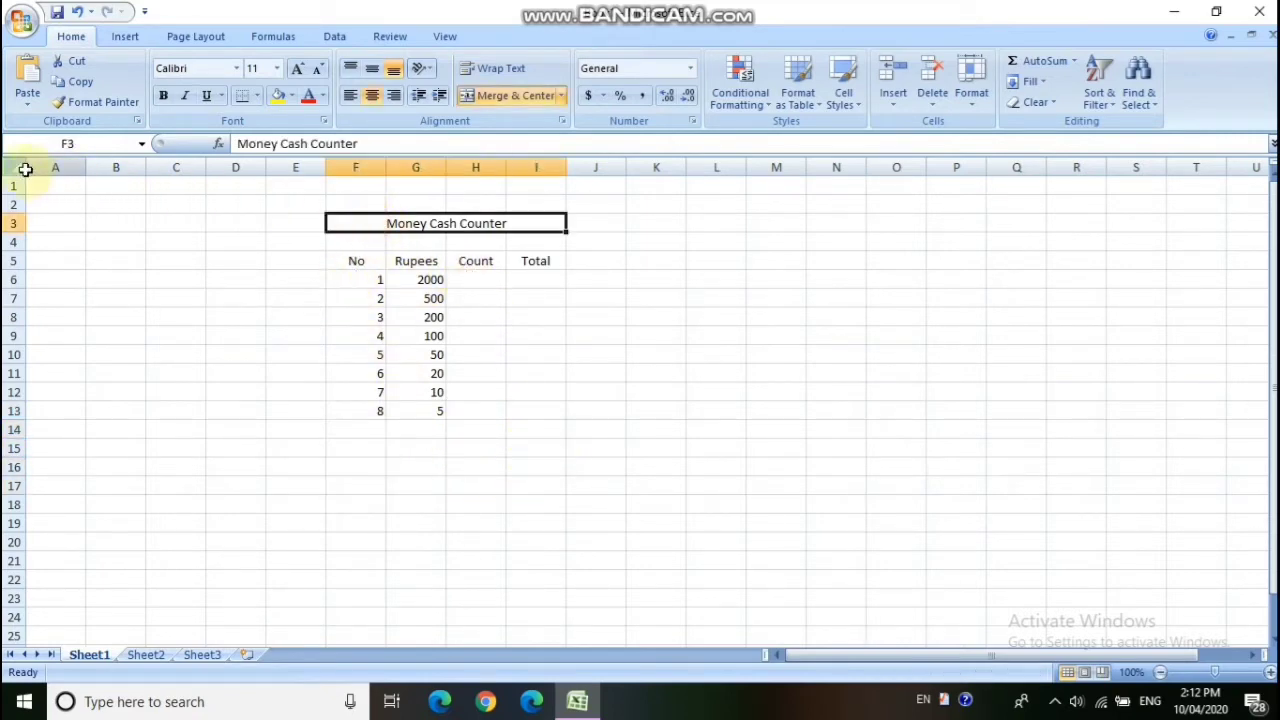
{"action": "left_click", "coordinate": [352, 260]}
{"action": "left_click_drag", "start_coordinate": [337, 220], "coordinate": [500, 411]}
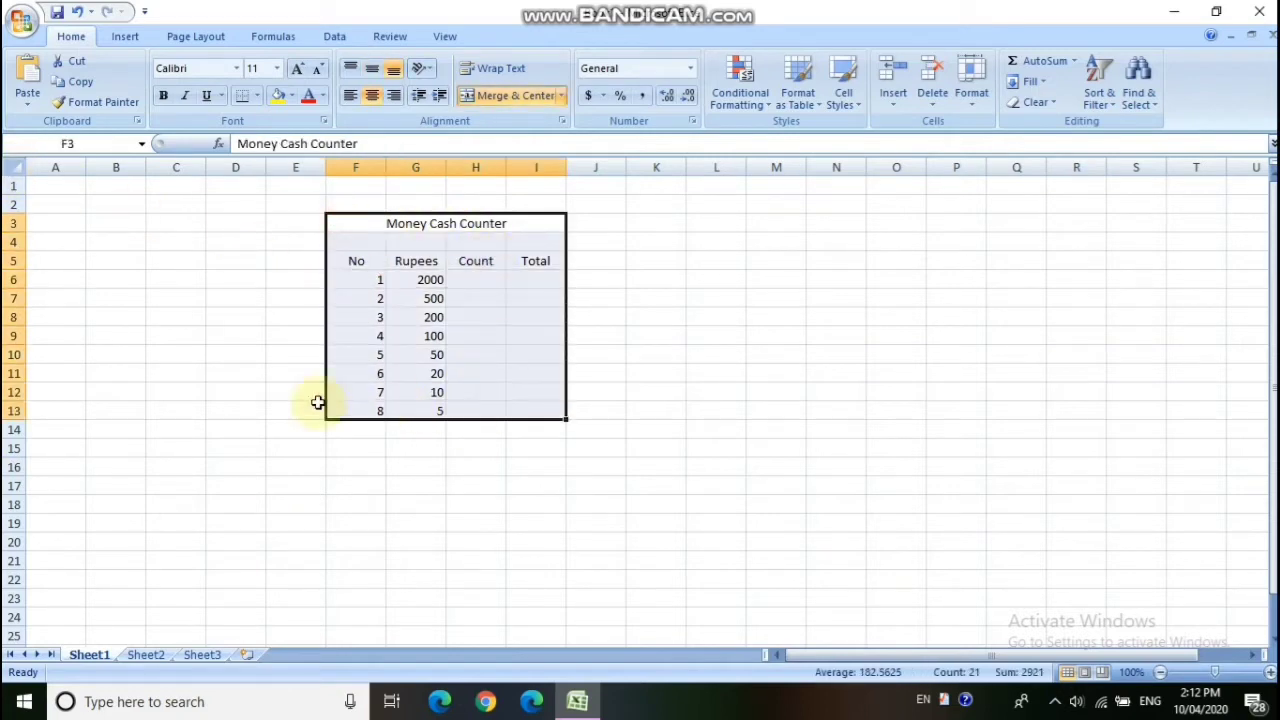
{"action": "left_click_drag", "start_coordinate": [12, 289], "coordinate": [14, 309]}
{"action": "left_click", "coordinate": [176, 290]}
{"action": "left_click", "coordinate": [13, 167]}
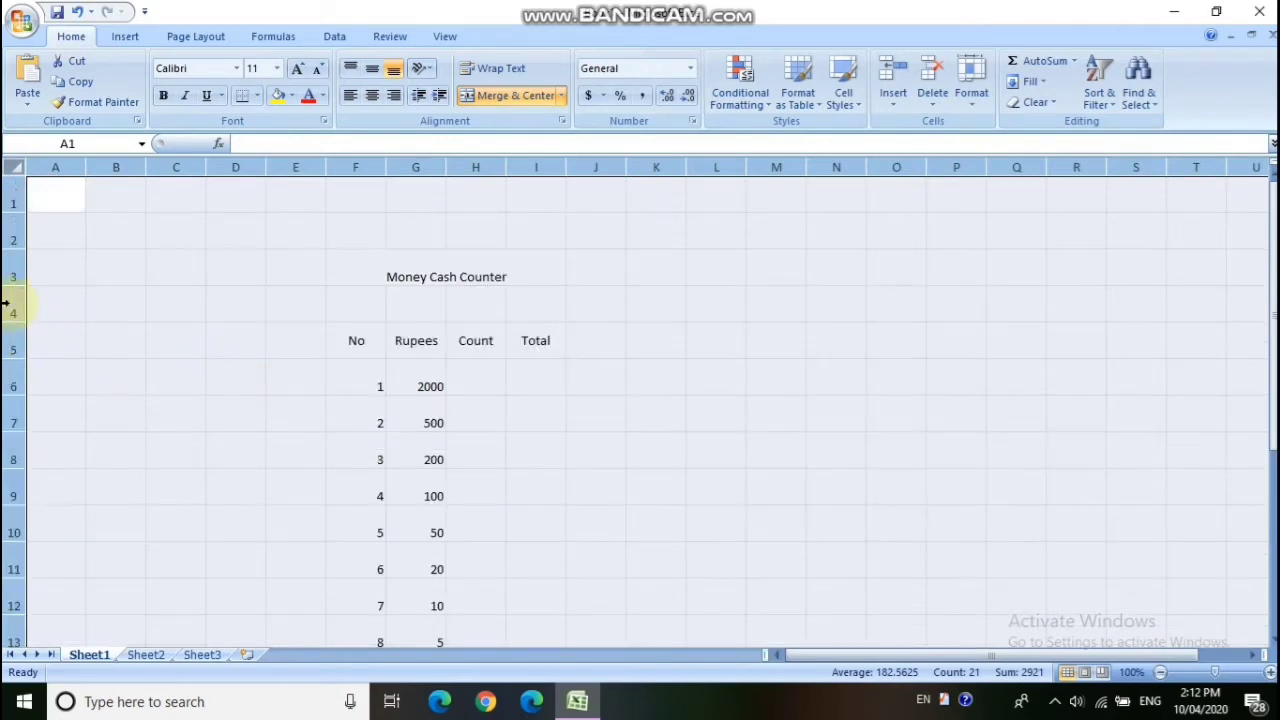
- Delete the blank row 4 between the title and the column headers
{"action": "left_click", "coordinate": [12, 305]}
{"action": "right_click", "coordinate": [12, 305]}
{"action": "left_click", "coordinate": [74, 424]}
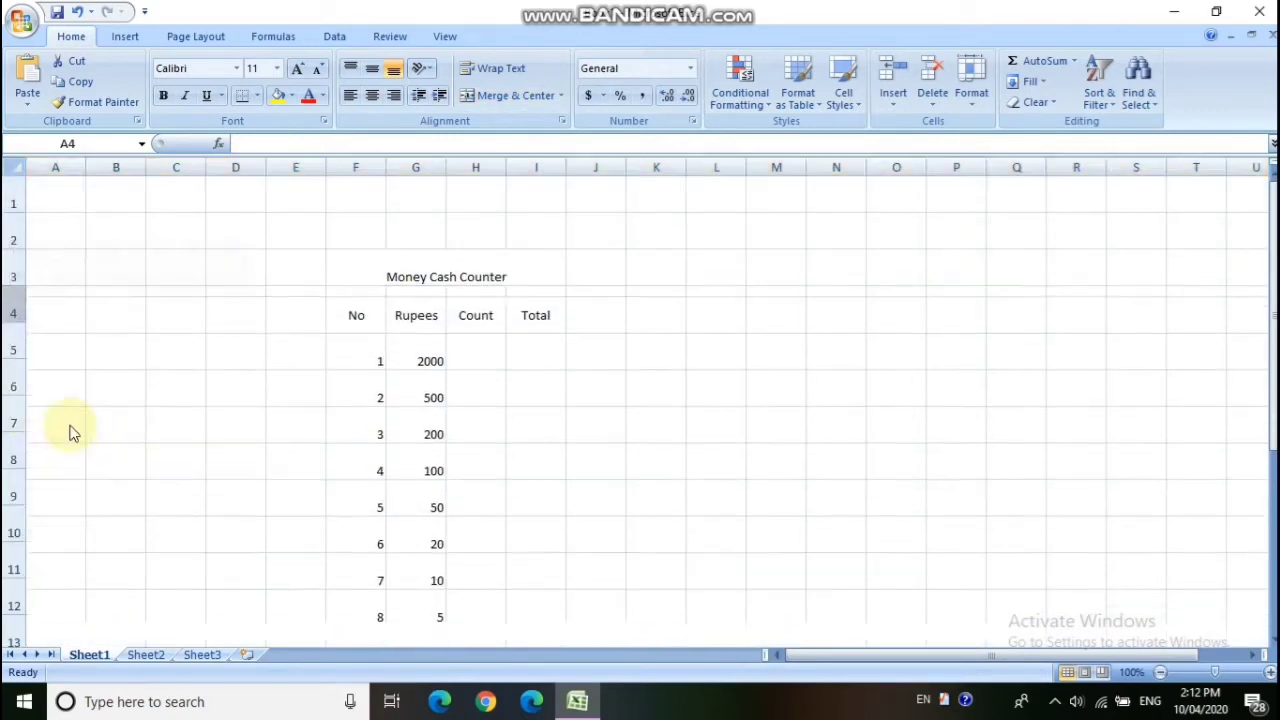
{"action": "left_click", "coordinate": [536, 414]}
- Align the whole table F3:I12 vertically to the middle of its cells
{"action": "left_click_drag", "start_coordinate": [366, 261], "coordinate": [380, 598]}
{"action": "left_click", "coordinate": [370, 78]}
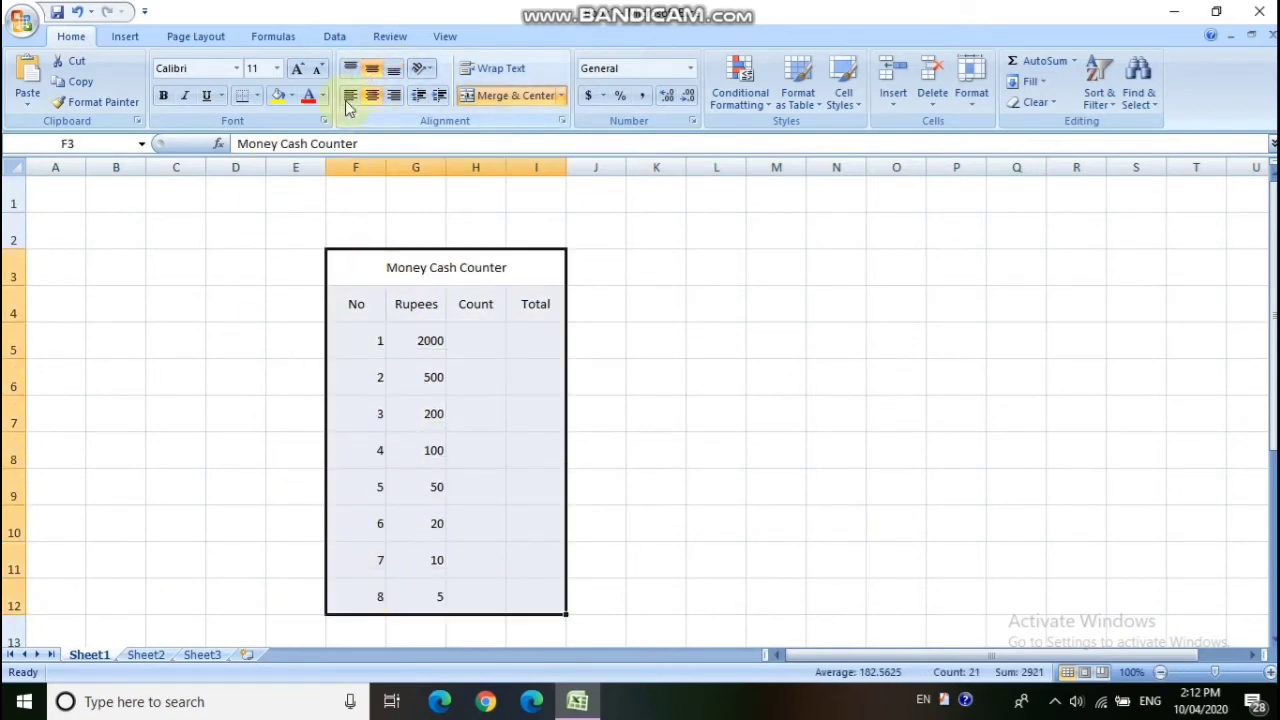
- Center the table contents horizontally, and delete the four blank columns A to D beside the table
{"action": "left_click", "coordinate": [371, 95]}
{"action": "left_click", "coordinate": [371, 95]}
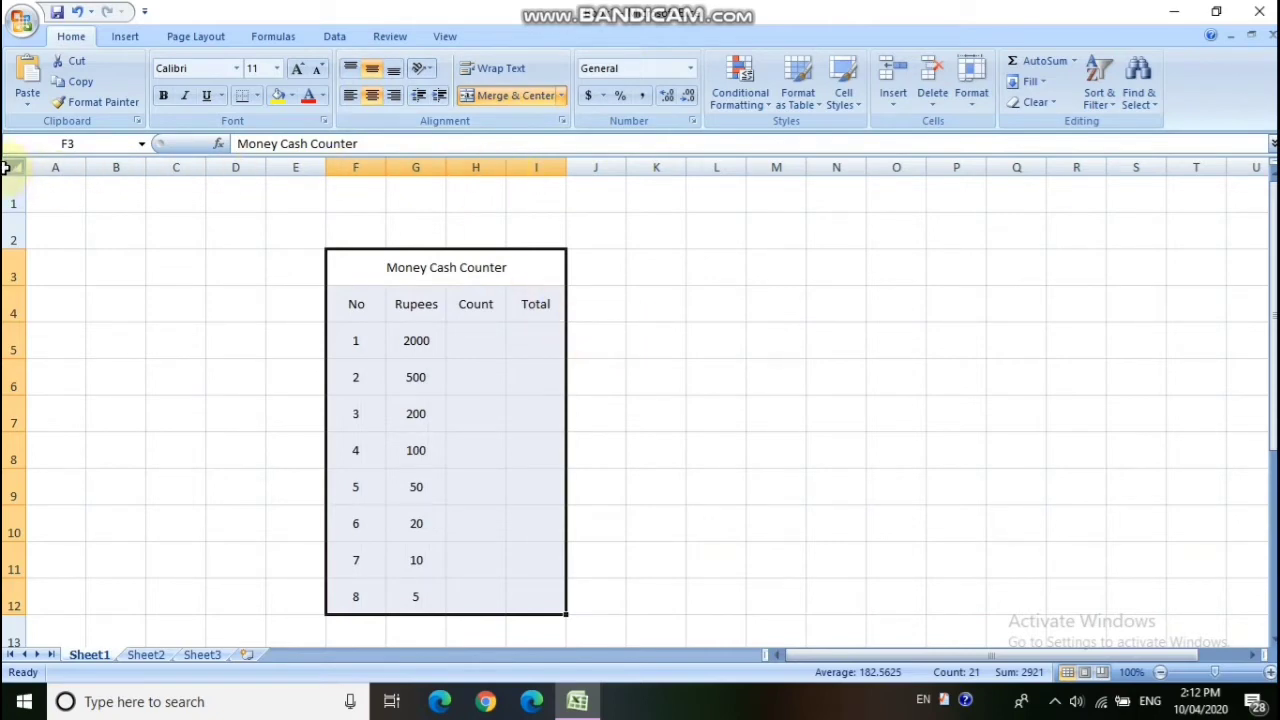
{"action": "left_click_drag", "start_coordinate": [45, 167], "coordinate": [214, 166]}
{"action": "right_click", "coordinate": [217, 168]}
{"action": "left_click", "coordinate": [264, 288]}
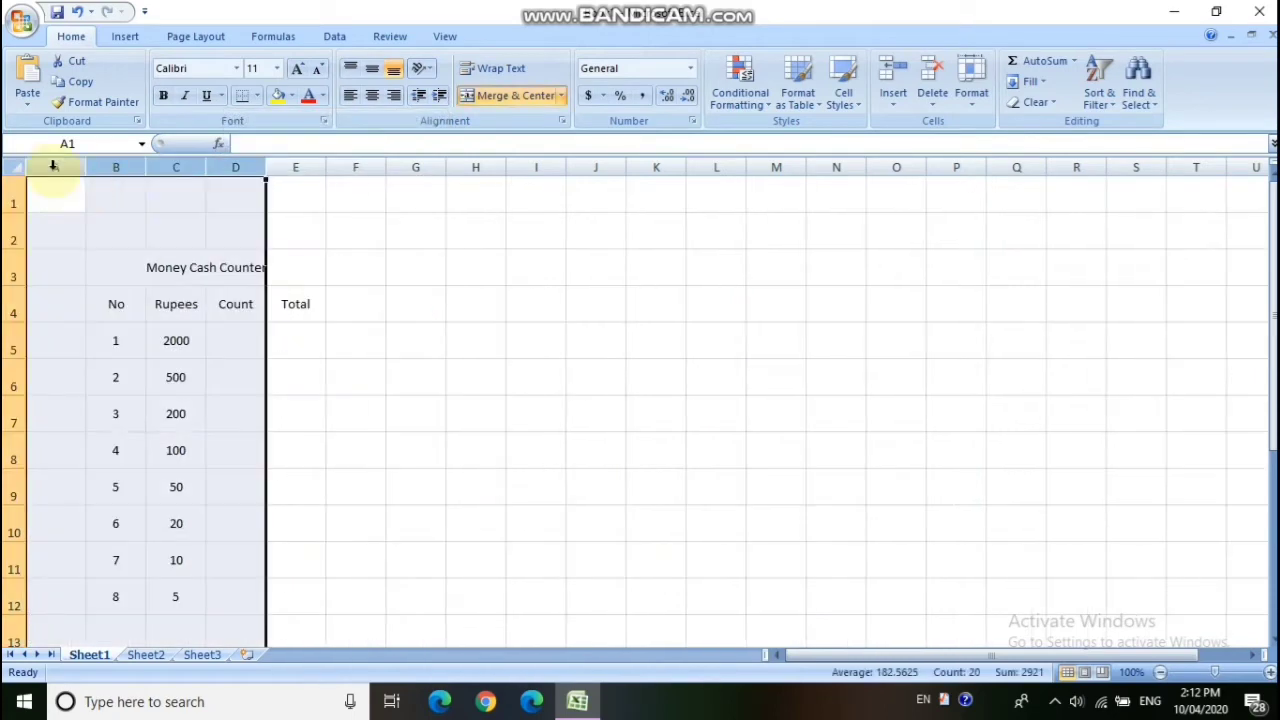
- Widen every column in the sheet to about double its width
{"action": "left_click", "coordinate": [14, 165]}
{"action": "left_click_drag", "start_coordinate": [82, 166], "coordinate": [145, 168]}
{"action": "left_click", "coordinate": [437, 391]}
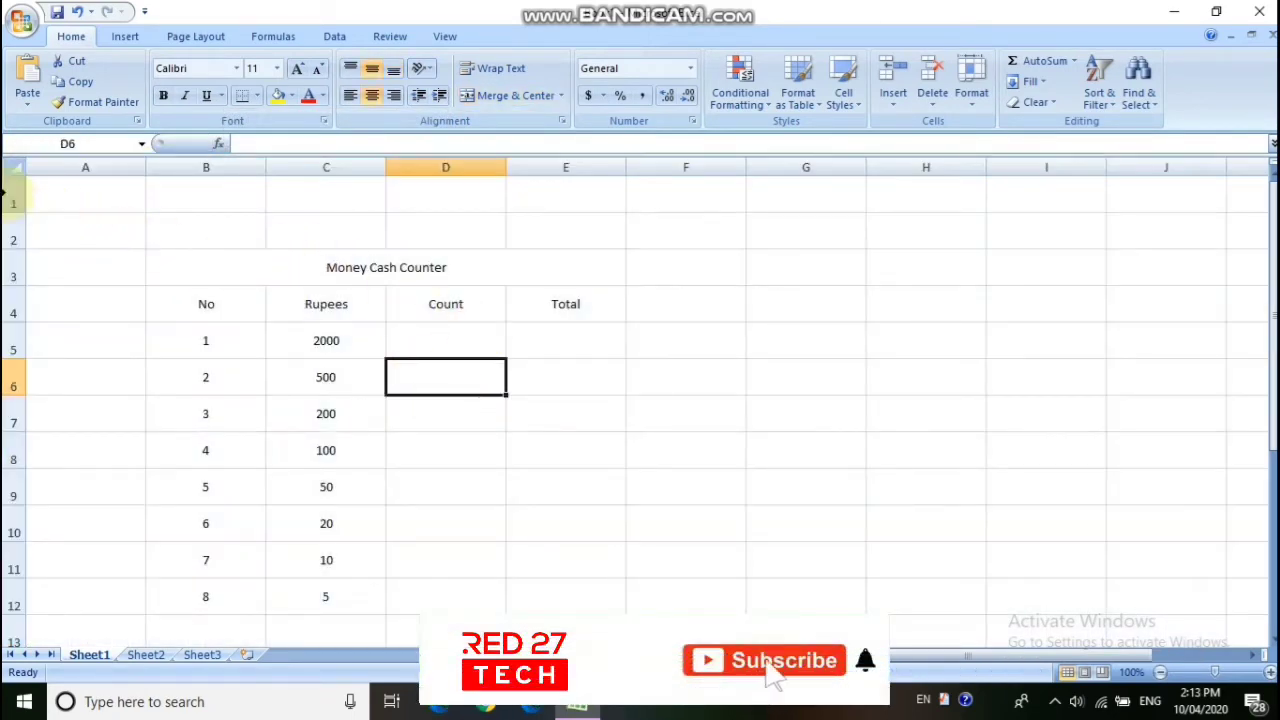
- Delete the two blank rows 1 and 2 above the Money Cash Counter title
{"action": "left_click_drag", "start_coordinate": [14, 195], "coordinate": [14, 250]}
{"action": "right_click", "coordinate": [12, 203]}
{"action": "left_click", "coordinate": [67, 318]}
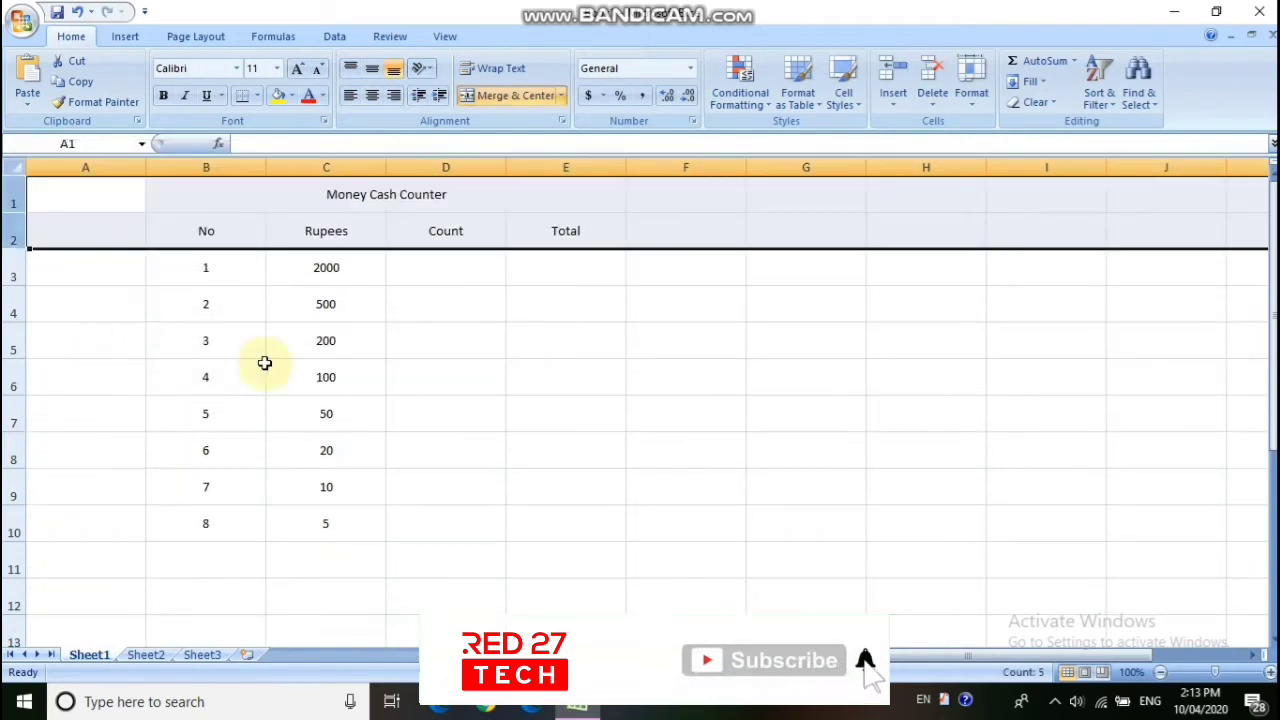
{"action": "left_click", "coordinate": [446, 350]}
{"action": "left_click_drag", "start_coordinate": [206, 231], "coordinate": [529, 509]}
{"action": "left_click", "coordinate": [706, 498]}
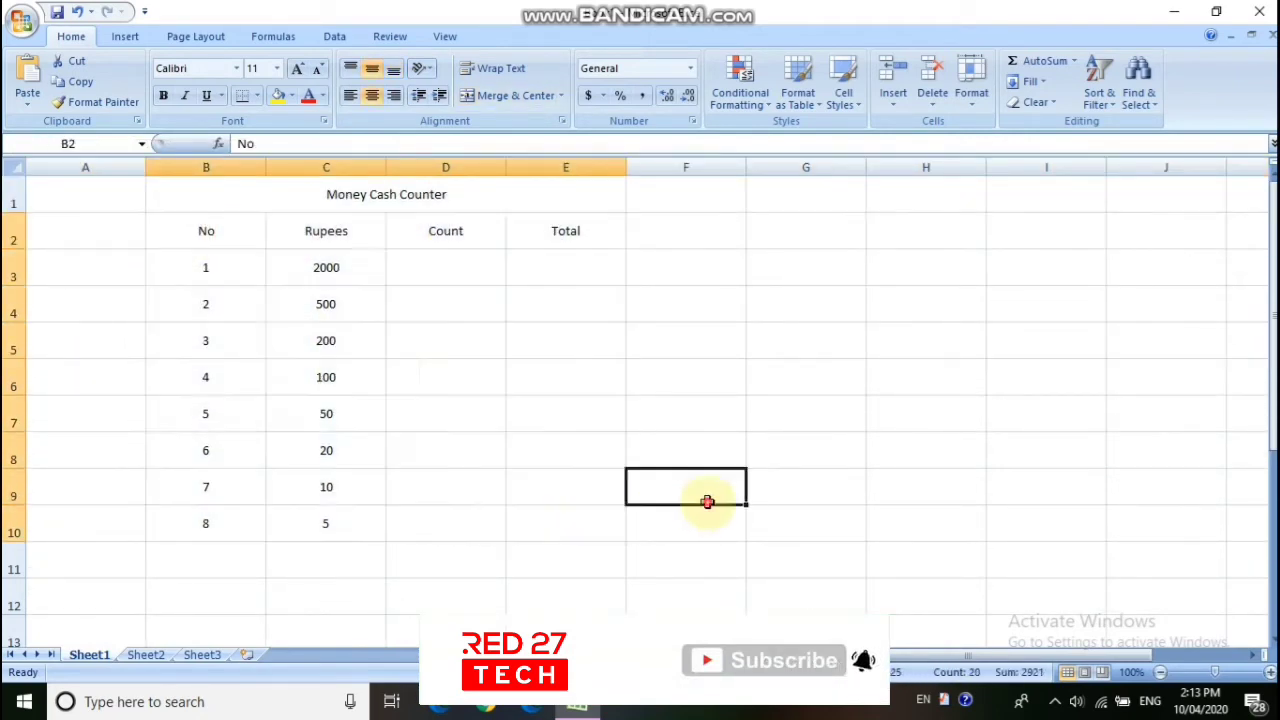
- Merge and center cells B11:C11 below the last denomination and enter the label Total
{"action": "left_click_drag", "start_coordinate": [271, 562], "coordinate": [340, 560]}
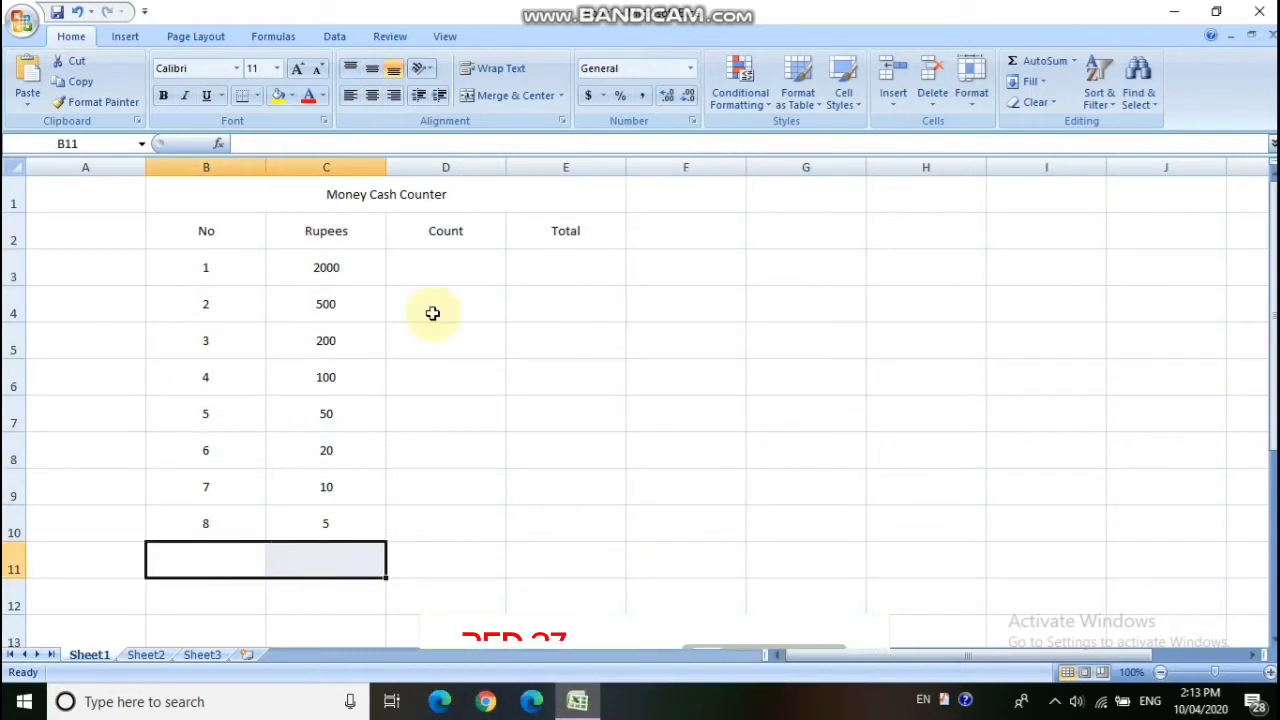
{"action": "left_click", "coordinate": [505, 95]}
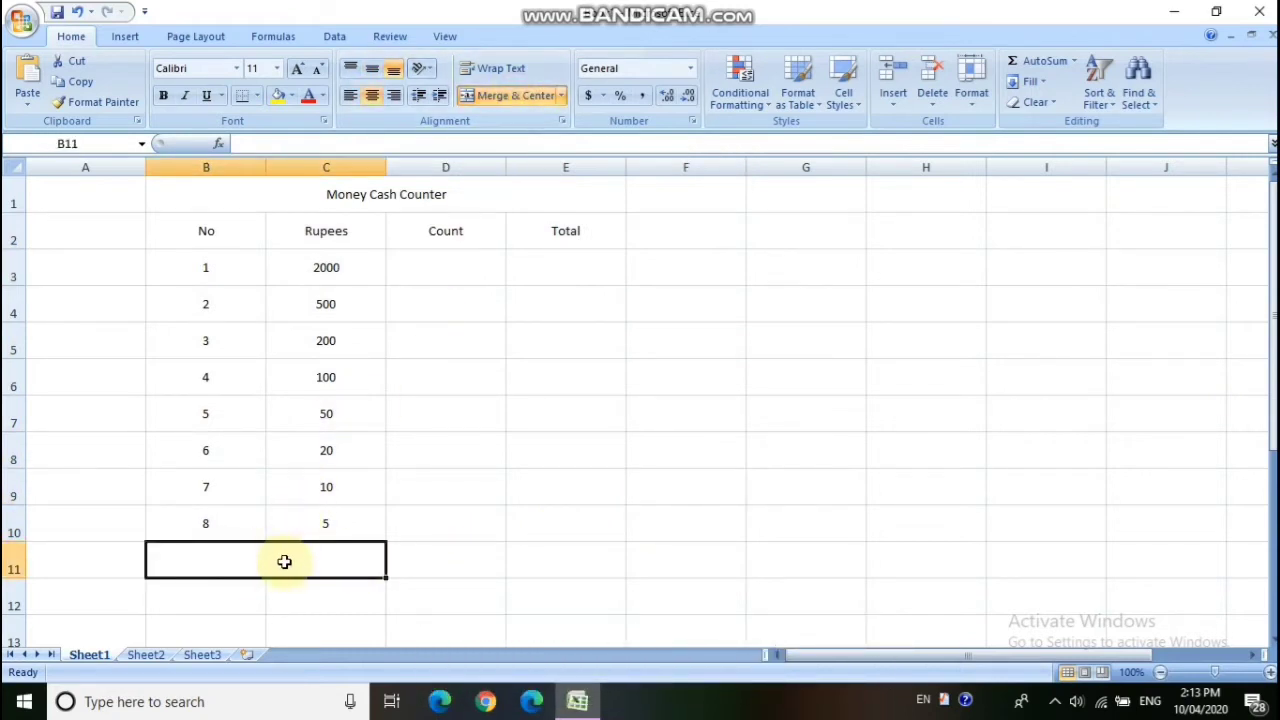
{"action": "type", "text": "Total"}
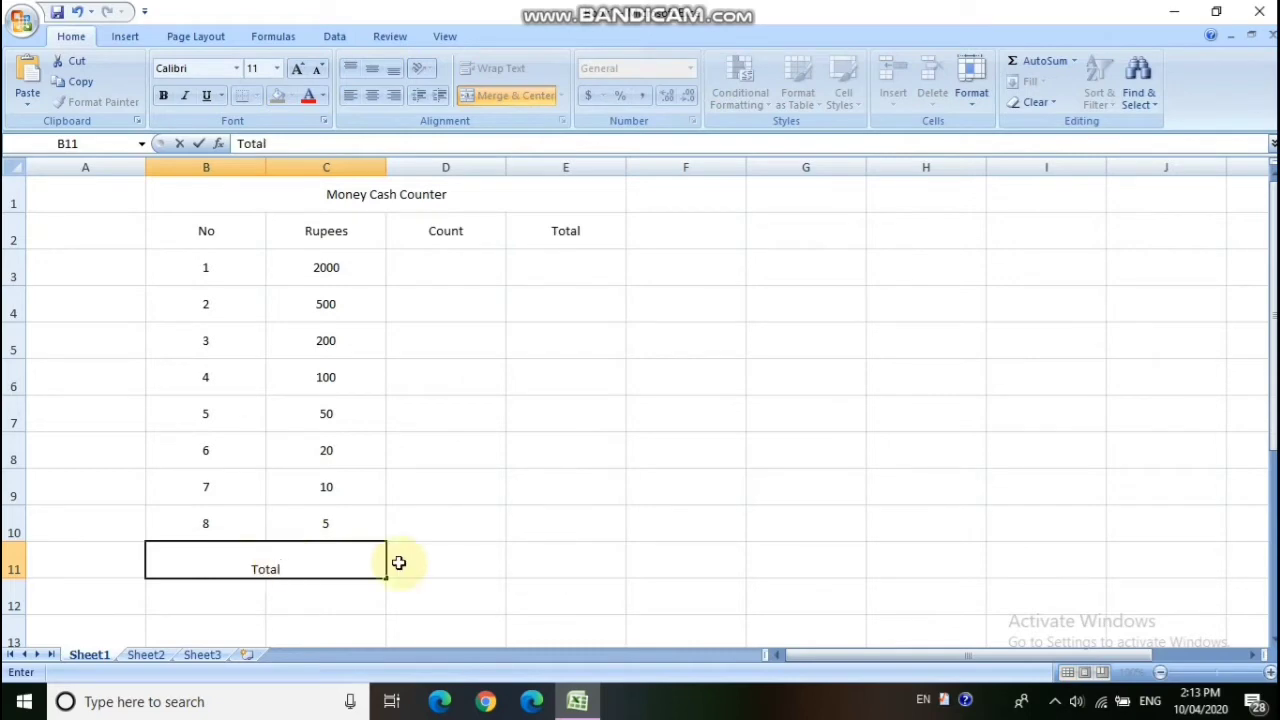
{"action": "left_click", "coordinate": [514, 586]}
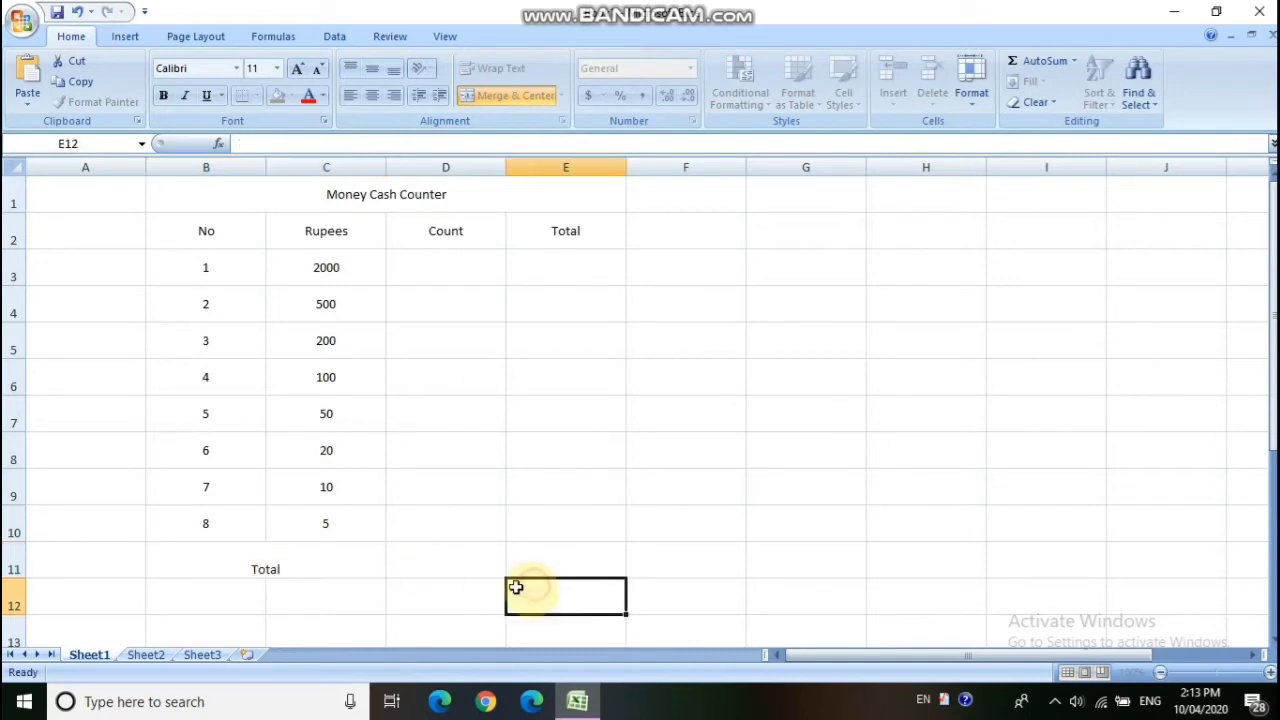
- Merge and center cells B12:C12 under the Total label and enter the label Less
{"action": "left_click_drag", "start_coordinate": [206, 597], "coordinate": [320, 598]}
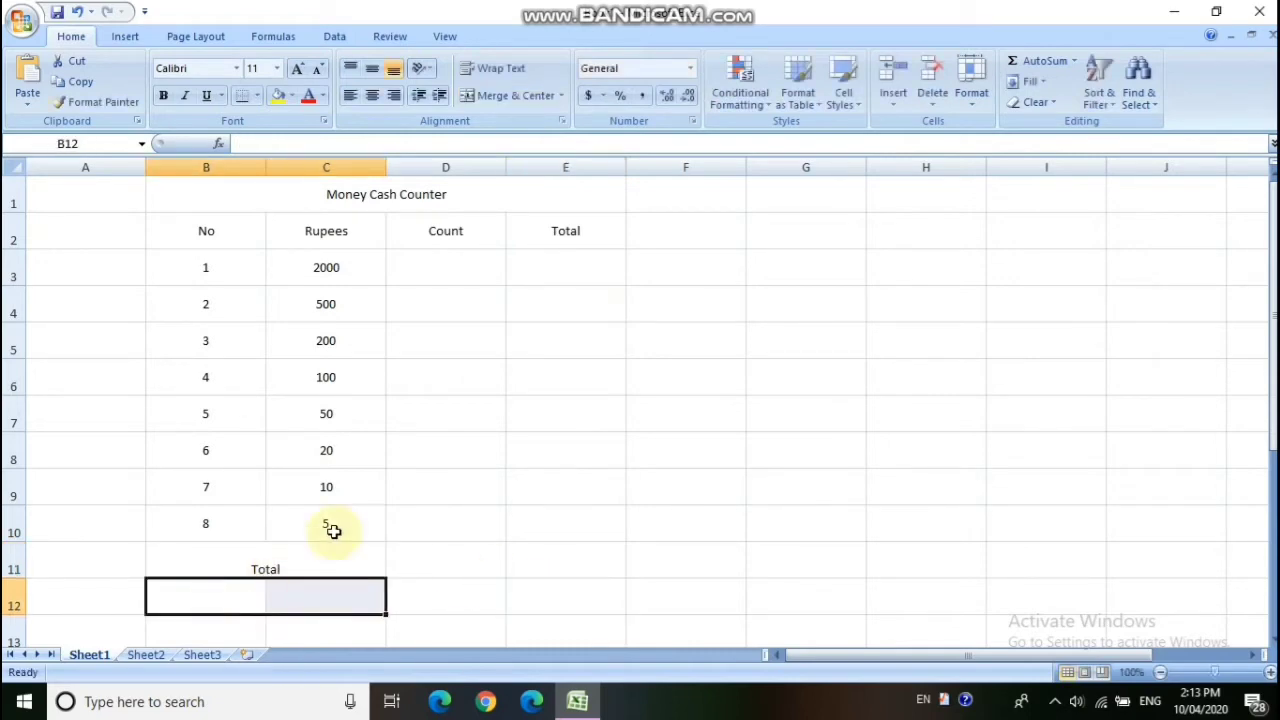
{"action": "left_click", "coordinate": [513, 95]}
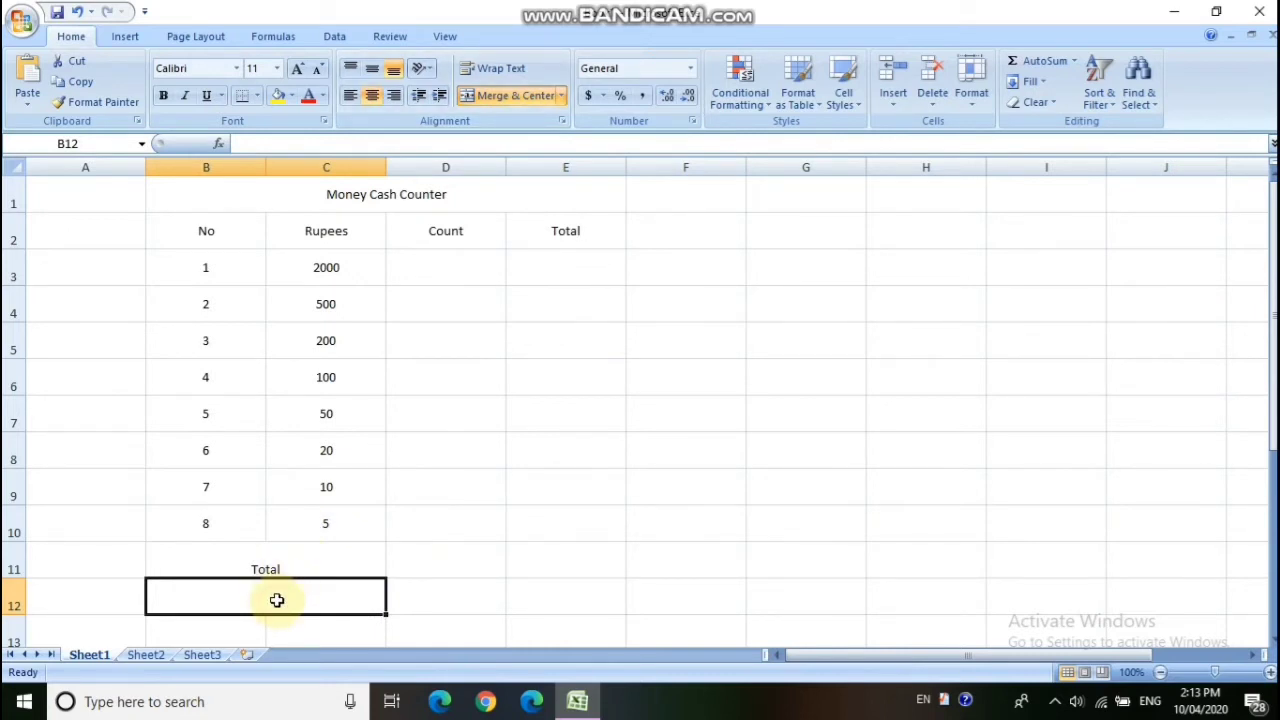
{"action": "type", "text": "m"}
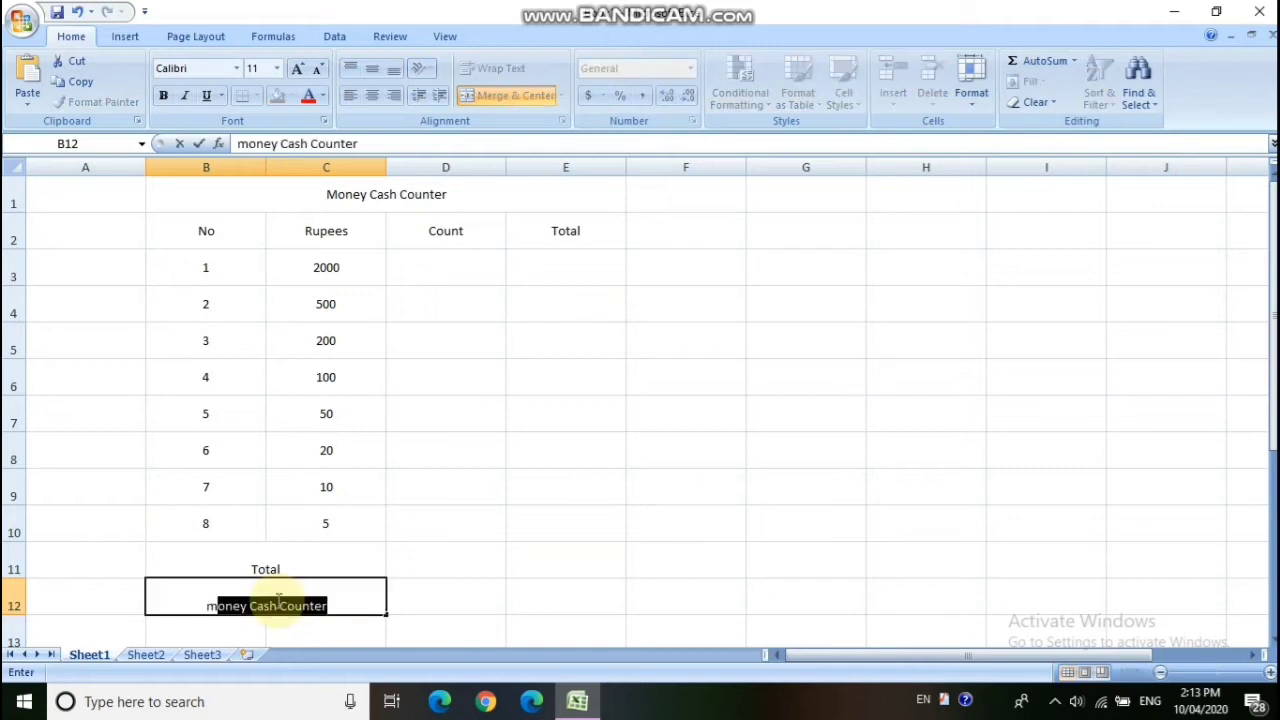
{"action": "key", "text": "BackSpace"}
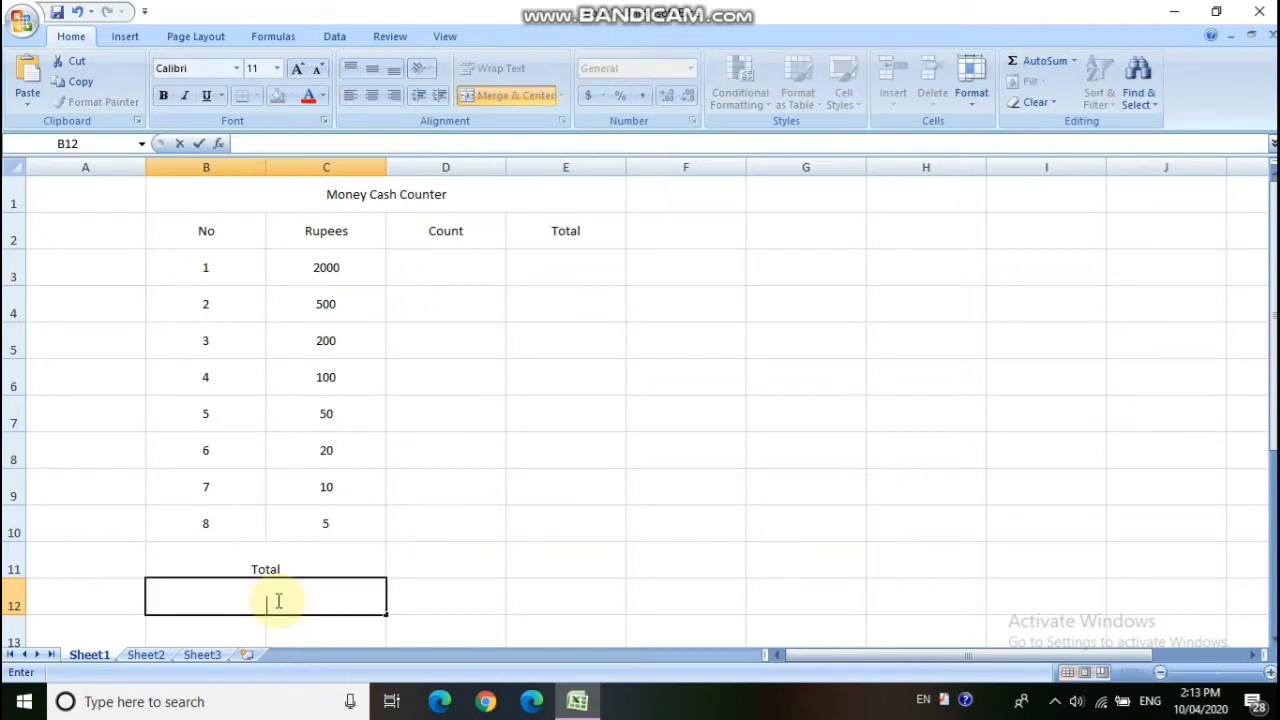
{"action": "type", "text": "Mi"}
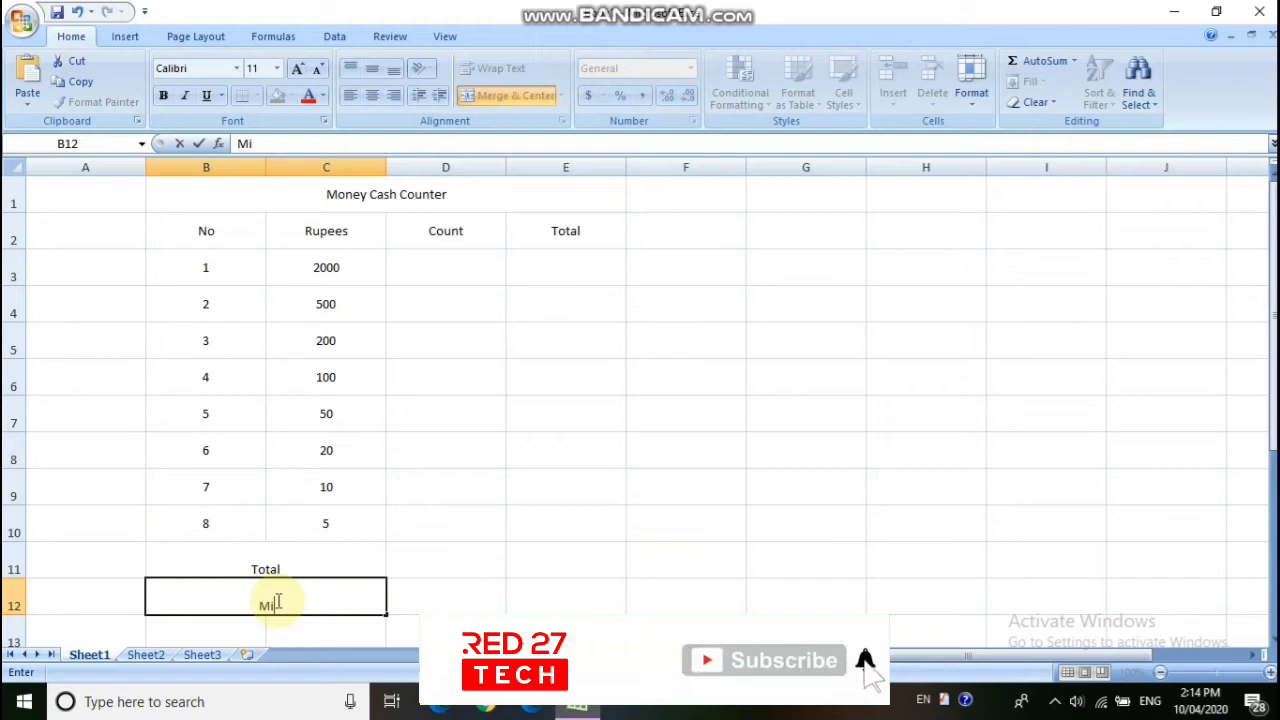
{"action": "type", "text": "ss"}
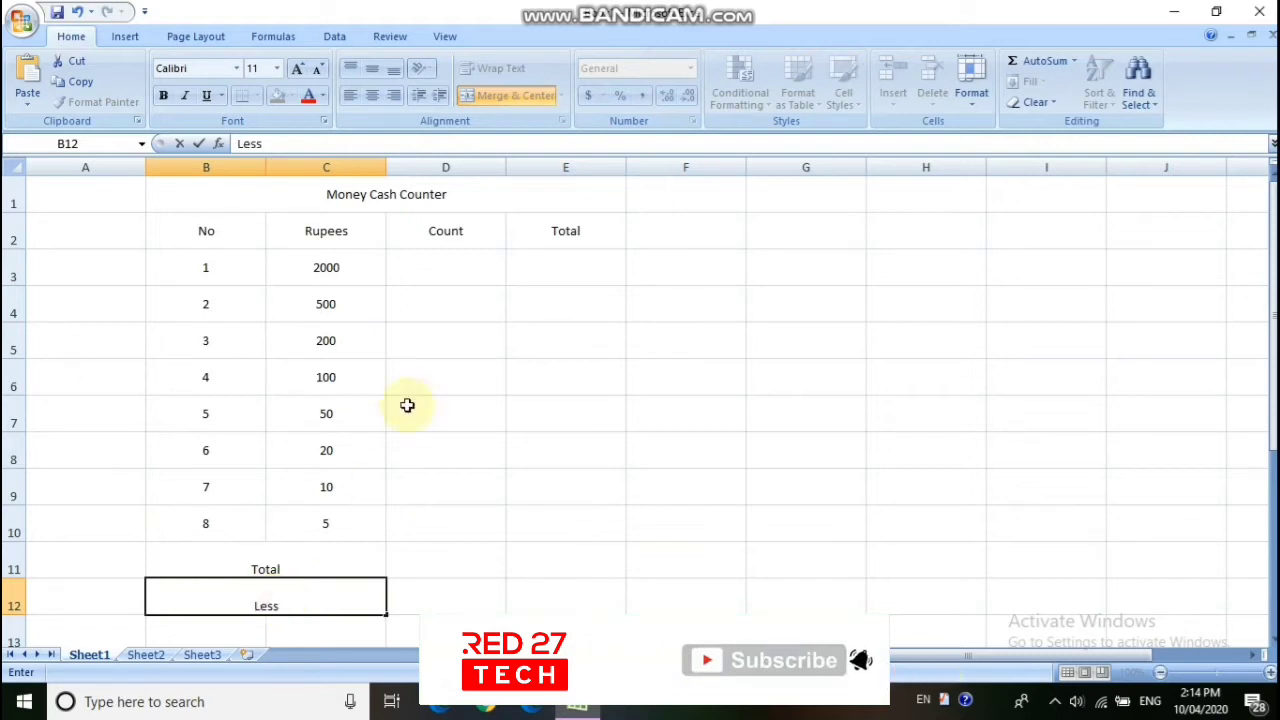
{"action": "left_click", "coordinate": [794, 516]}
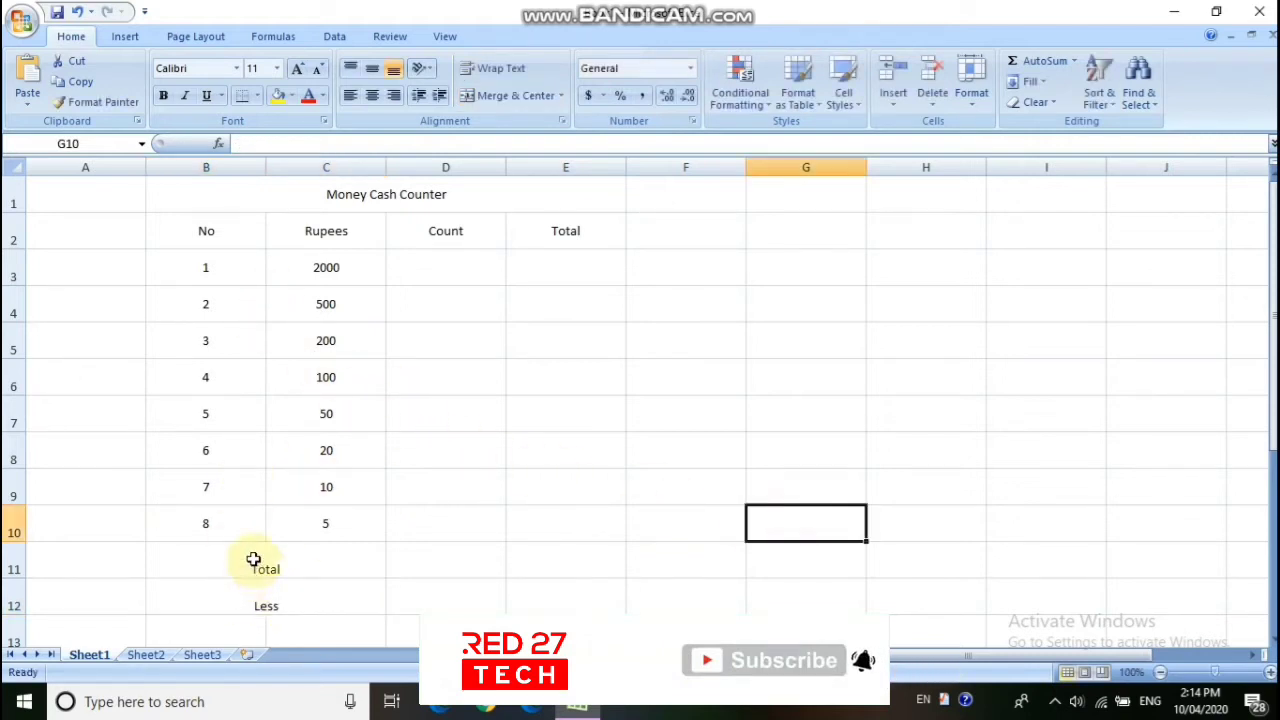
- Align the Total and Less labels in rows 11 and 12 vertically to the middle
{"action": "left_click_drag", "start_coordinate": [251, 563], "coordinate": [262, 600]}
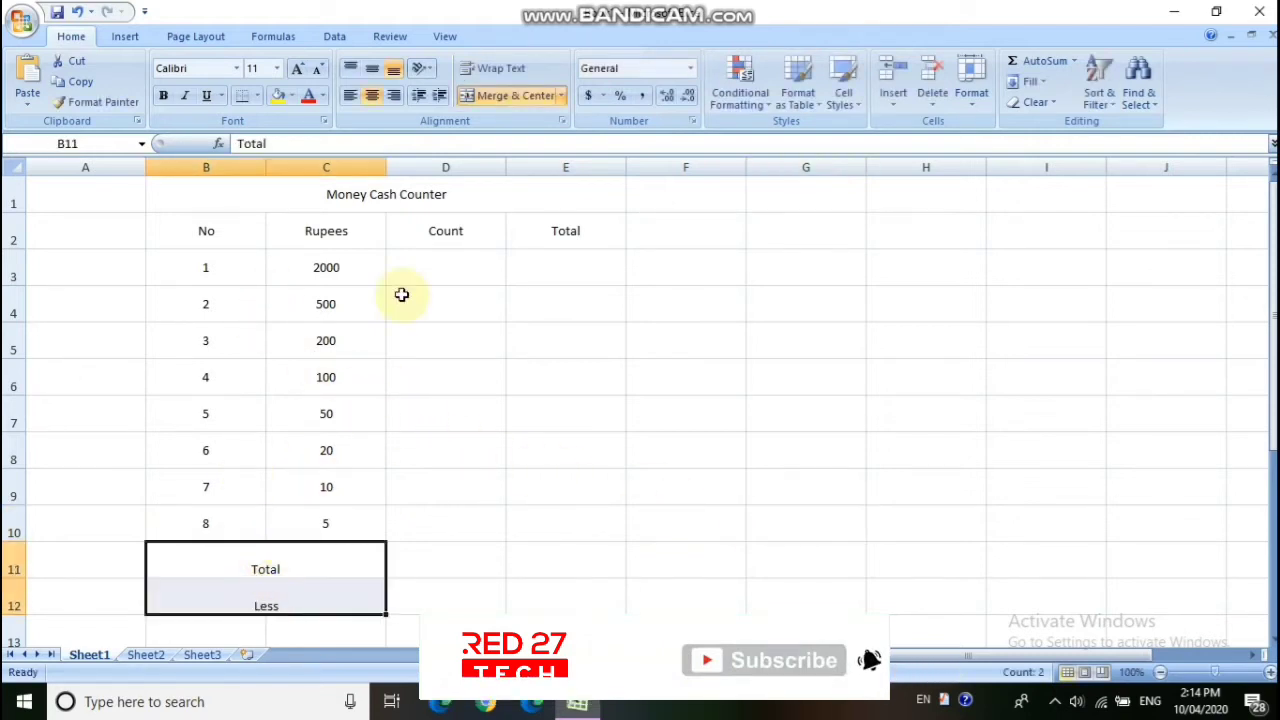
{"action": "left_click", "coordinate": [555, 560]}
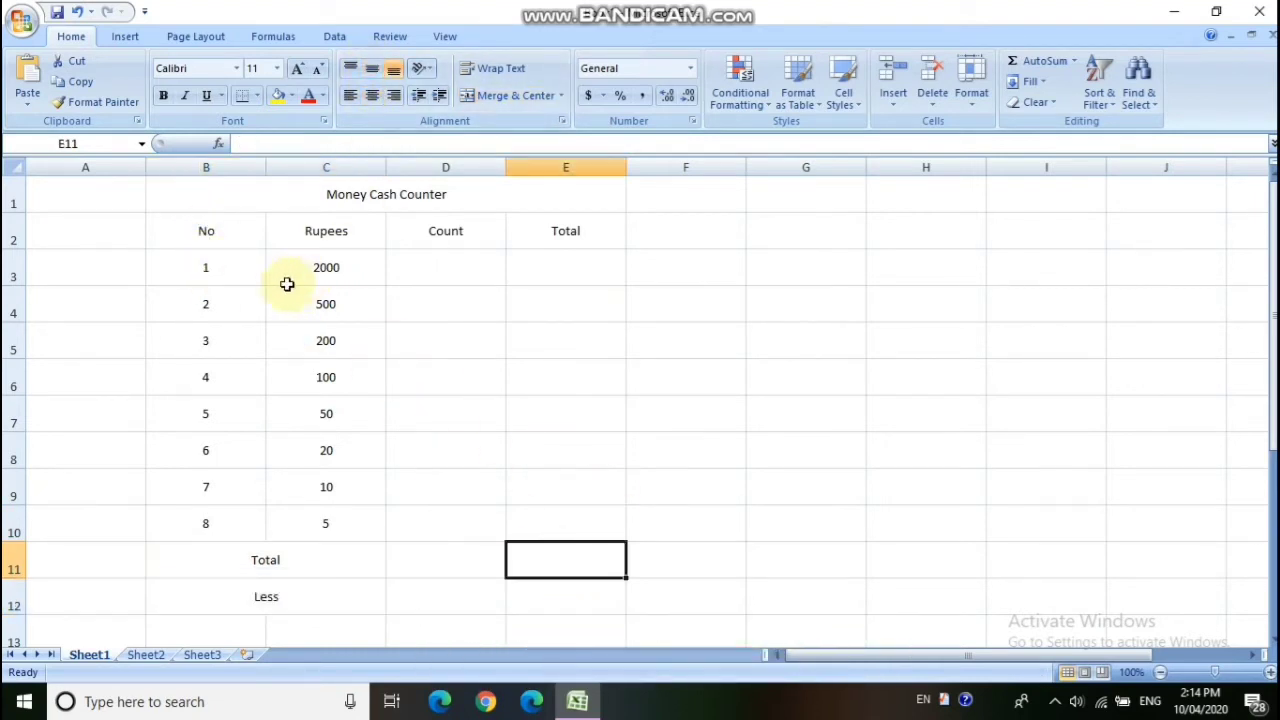
- Set the font of the Rupees, Count and Total cells C3:E10 to Arial Black
{"action": "left_click", "coordinate": [207, 265]}
{"action": "left_click", "coordinate": [340, 265]}
{"action": "left_click_drag", "start_coordinate": [468, 290], "coordinate": [526, 531]}
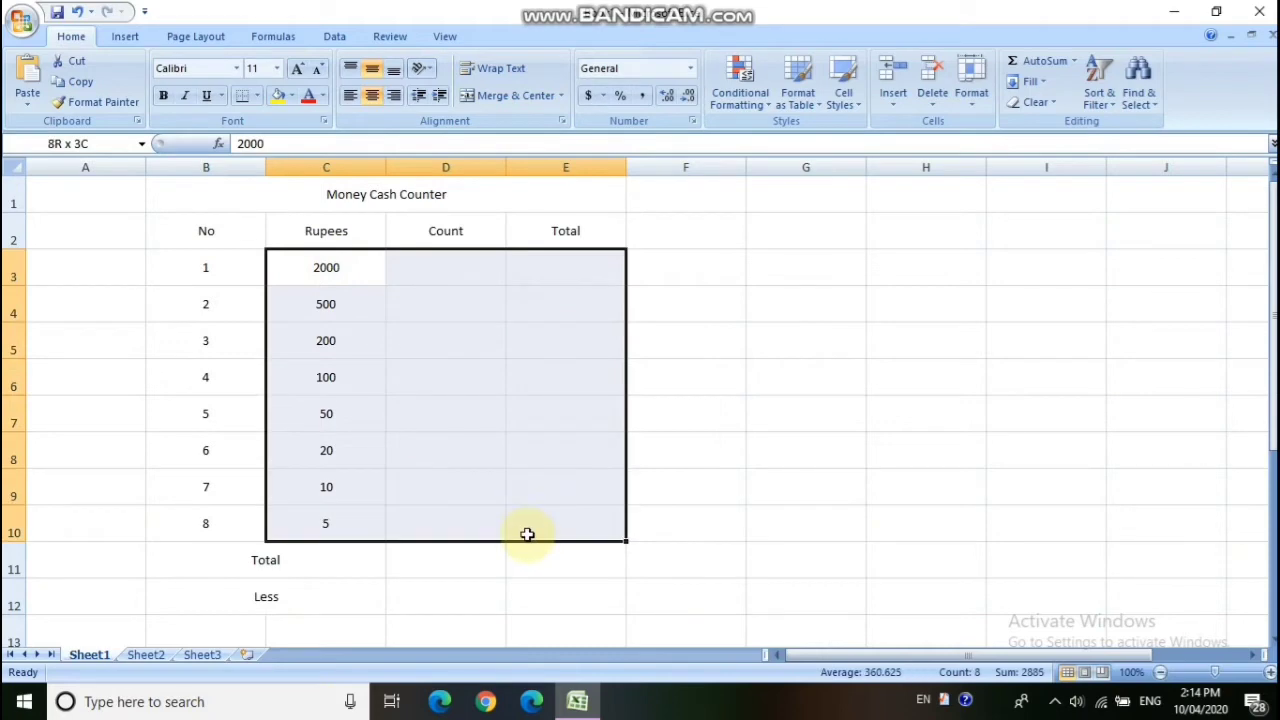
{"action": "left_click", "coordinate": [238, 69]}
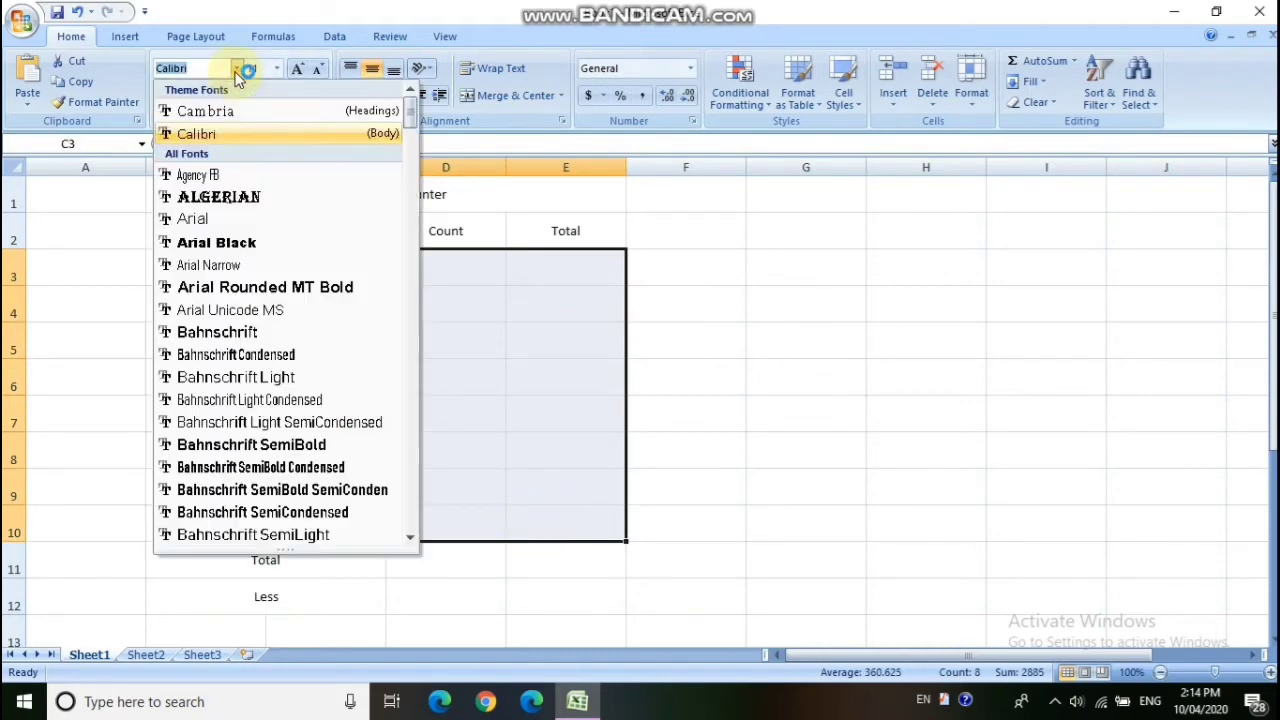
{"action": "left_click", "coordinate": [240, 243]}
{"action": "left_click", "coordinate": [752, 307]}
- Set the font of the column headers in B2:E2 to Copperplate Gothic Bold
{"action": "left_click", "coordinate": [193, 231]}
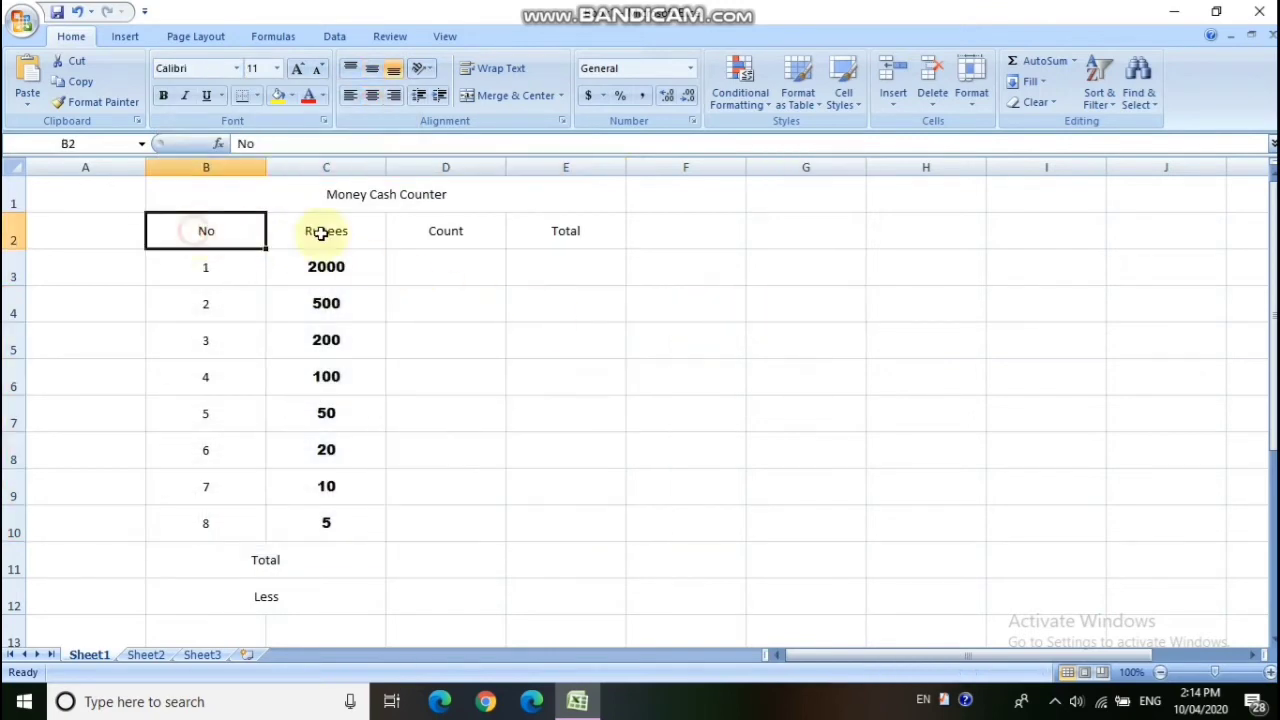
{"action": "left_click_drag", "start_coordinate": [320, 232], "coordinate": [534, 237]}
{"action": "left_click", "coordinate": [238, 69]}
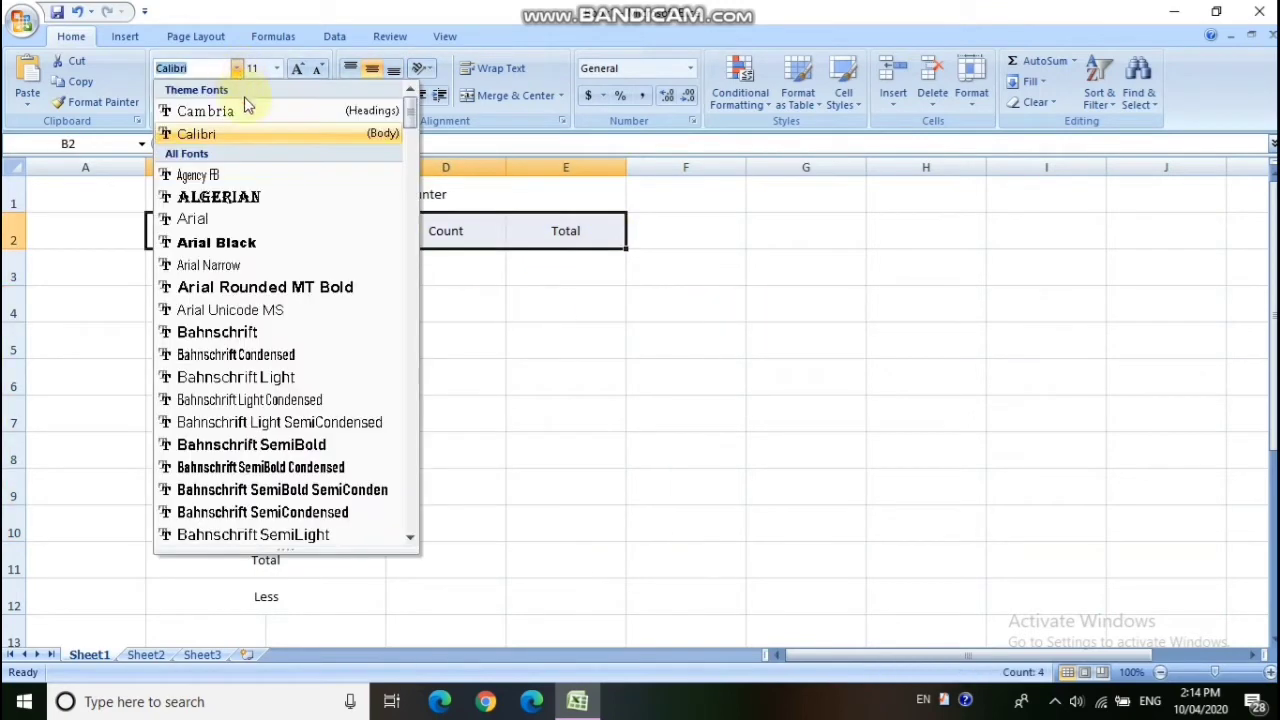
{"action": "scroll", "coordinate": [243, 300], "scroll_direction": "down", "scroll_amount": 7}
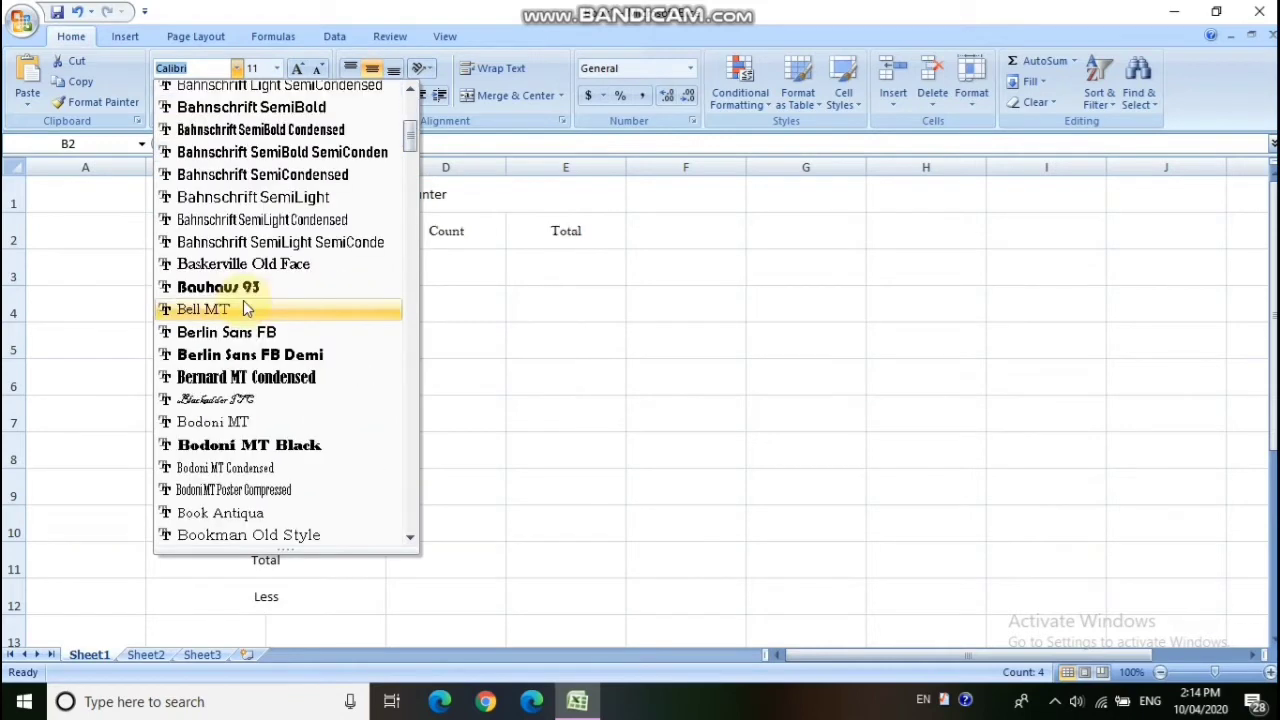
{"action": "scroll", "coordinate": [248, 325], "scroll_direction": "down", "scroll_amount": 10}
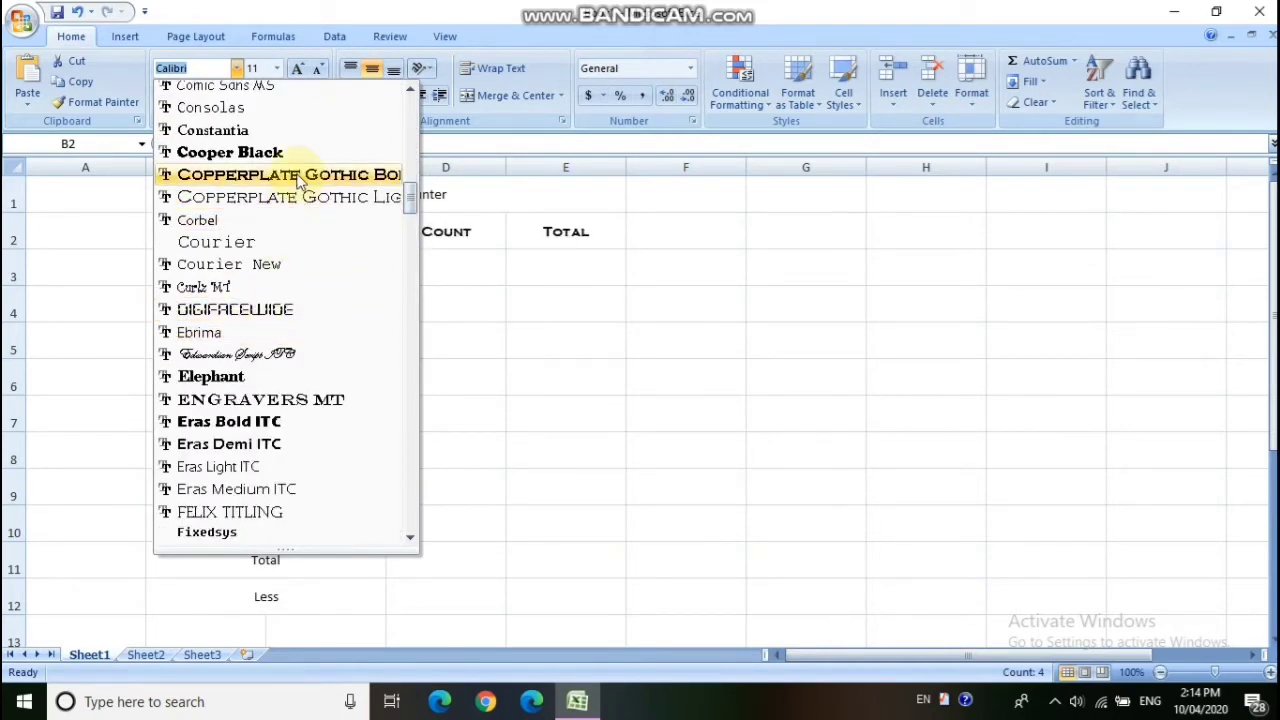
{"action": "left_click", "coordinate": [299, 175]}
{"action": "left_click", "coordinate": [531, 343]}
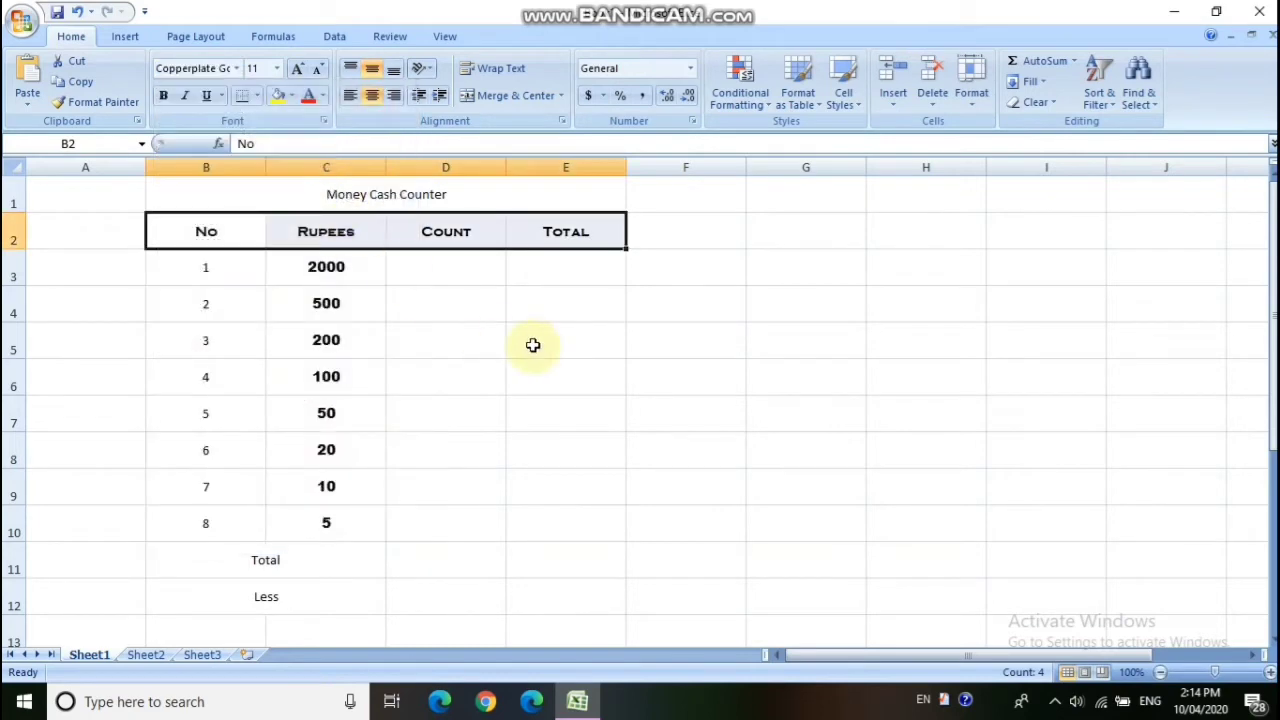
{"action": "left_click", "coordinate": [338, 200]}
{"action": "left_click", "coordinate": [236, 68]}
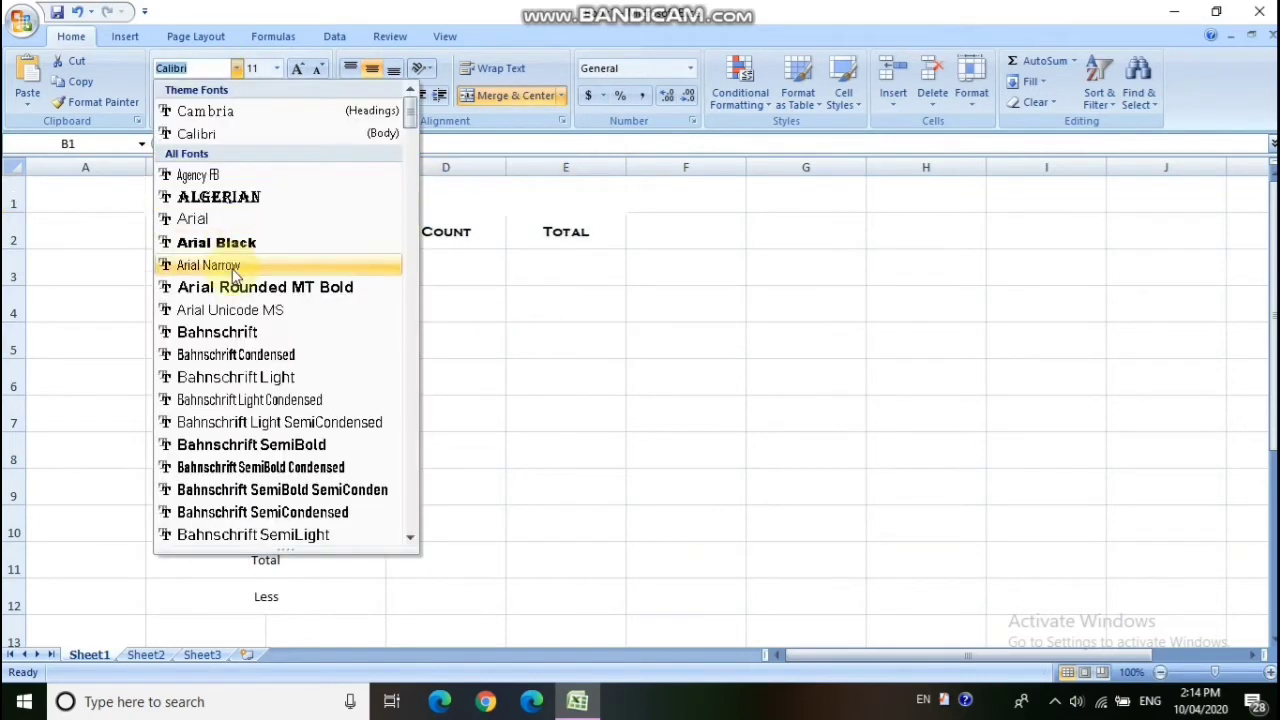
{"action": "scroll", "coordinate": [258, 318], "scroll_direction": "down", "scroll_amount": 8}
{"action": "scroll", "coordinate": [258, 318], "scroll_direction": "down", "scroll_amount": 20}
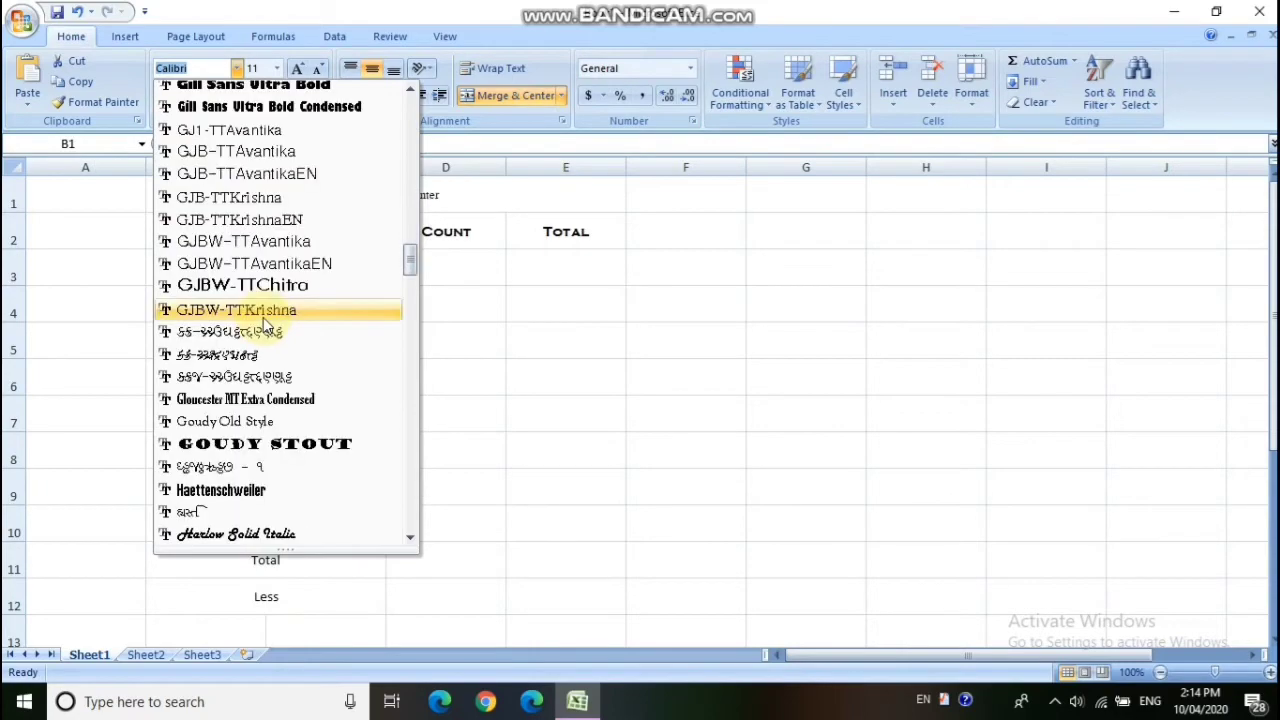
{"action": "scroll", "coordinate": [263, 317], "scroll_direction": "up", "scroll_amount": 20}
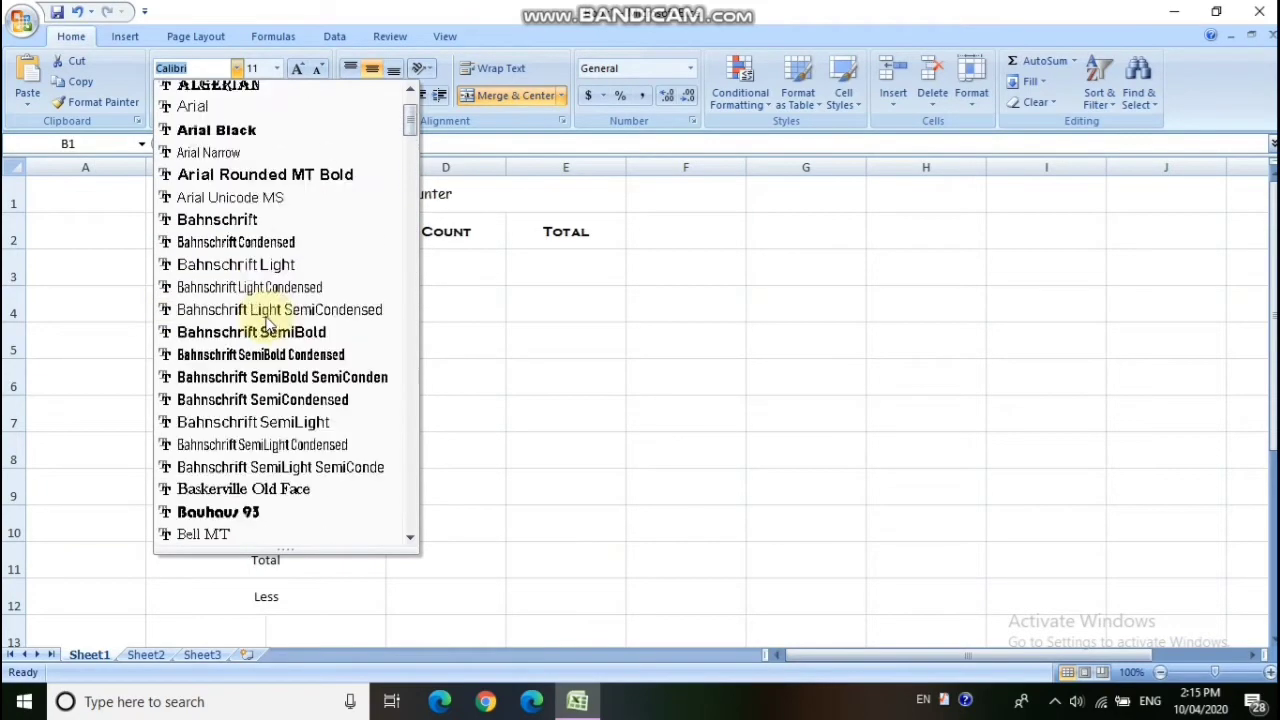
{"action": "scroll", "coordinate": [268, 322], "scroll_direction": "down", "scroll_amount": 12}
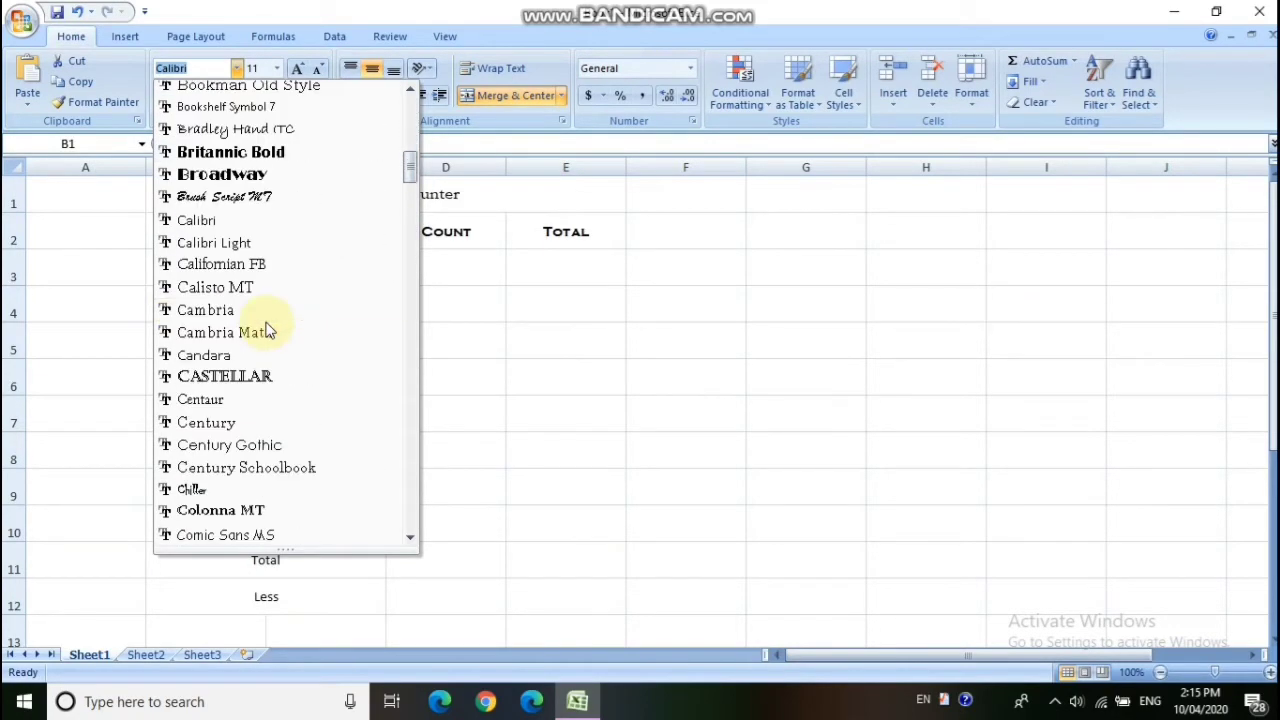
{"action": "scroll", "coordinate": [268, 330], "scroll_direction": "down", "scroll_amount": 7}
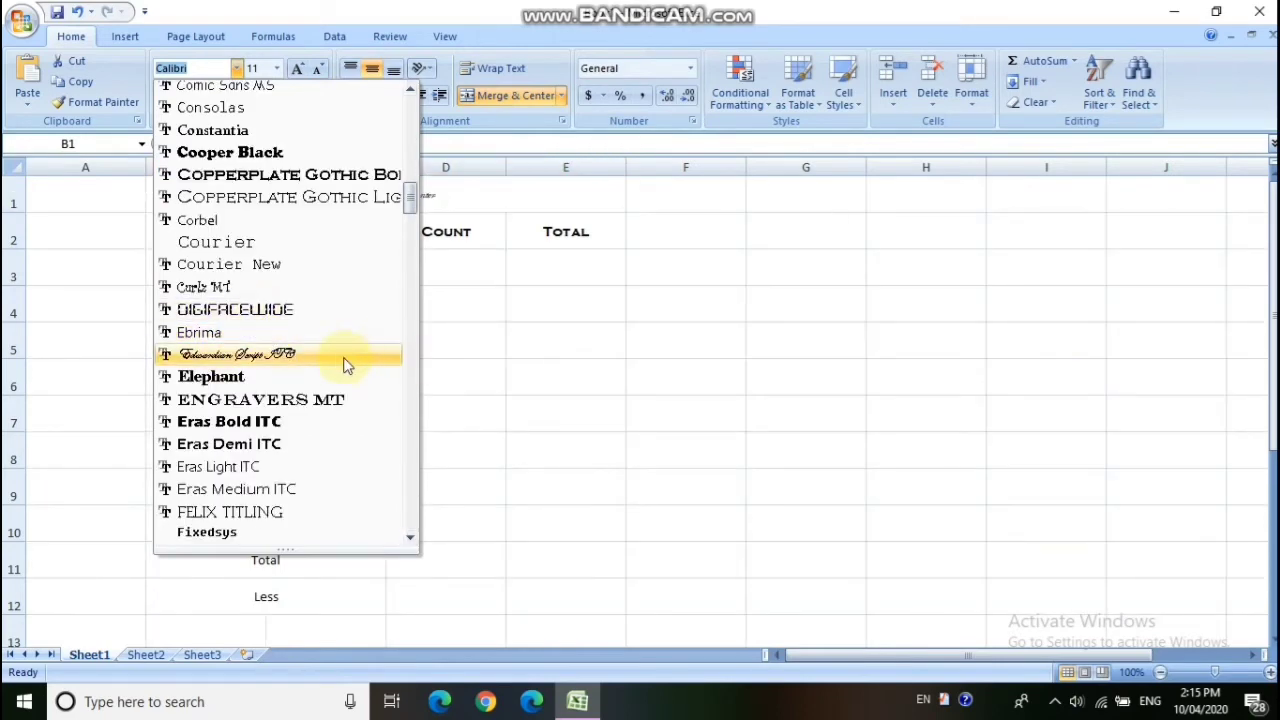
{"action": "left_click", "coordinate": [354, 289]}
- Set the font of cells C3:E10 to DigifaceWide and make them bold
{"action": "left_click_drag", "start_coordinate": [345, 278], "coordinate": [565, 525]}
{"action": "left_click", "coordinate": [237, 68]}
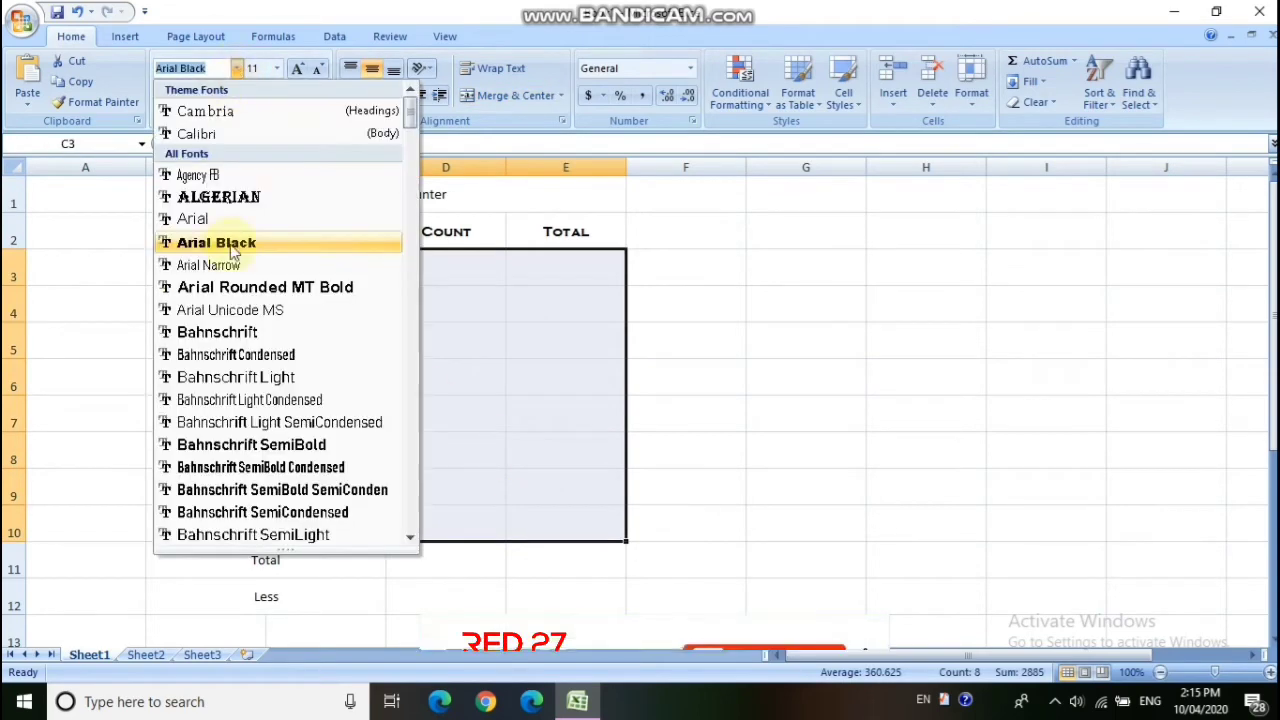
{"action": "scroll", "coordinate": [310, 315], "scroll_direction": "down", "scroll_amount": 5}
{"action": "scroll", "coordinate": [316, 330], "scroll_direction": "down", "scroll_amount": 10}
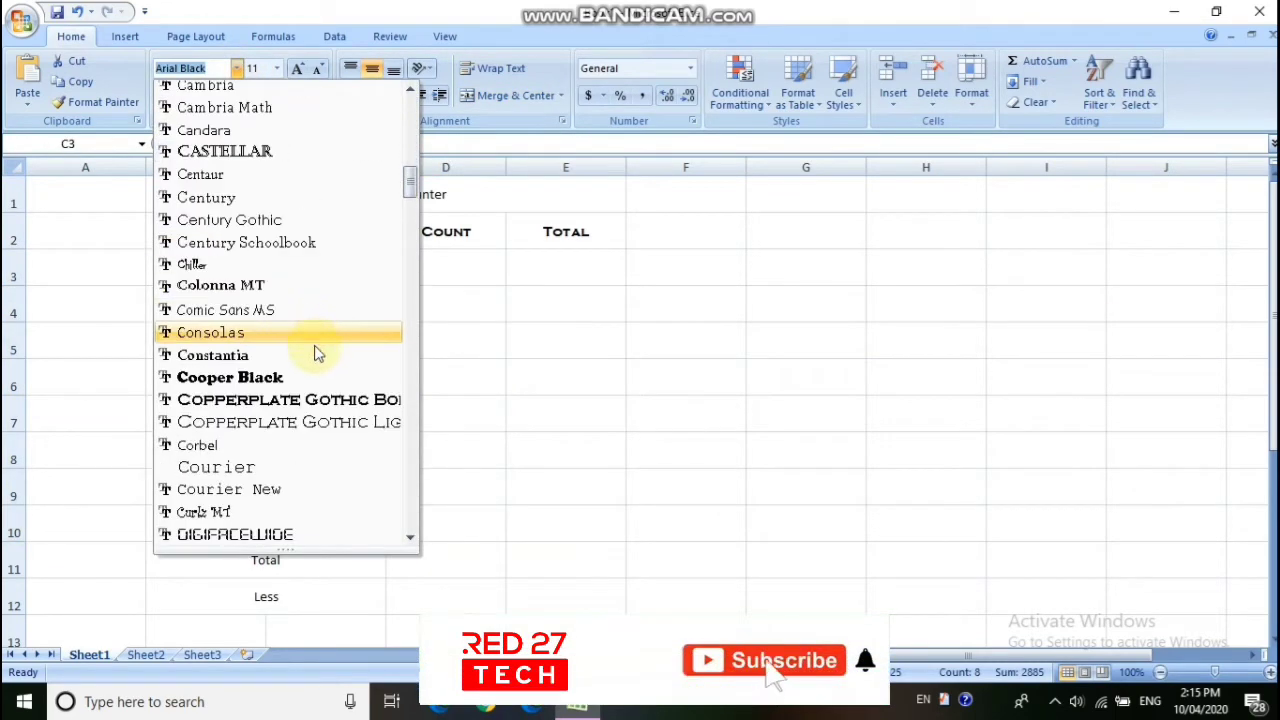
{"action": "left_click", "coordinate": [236, 312]}
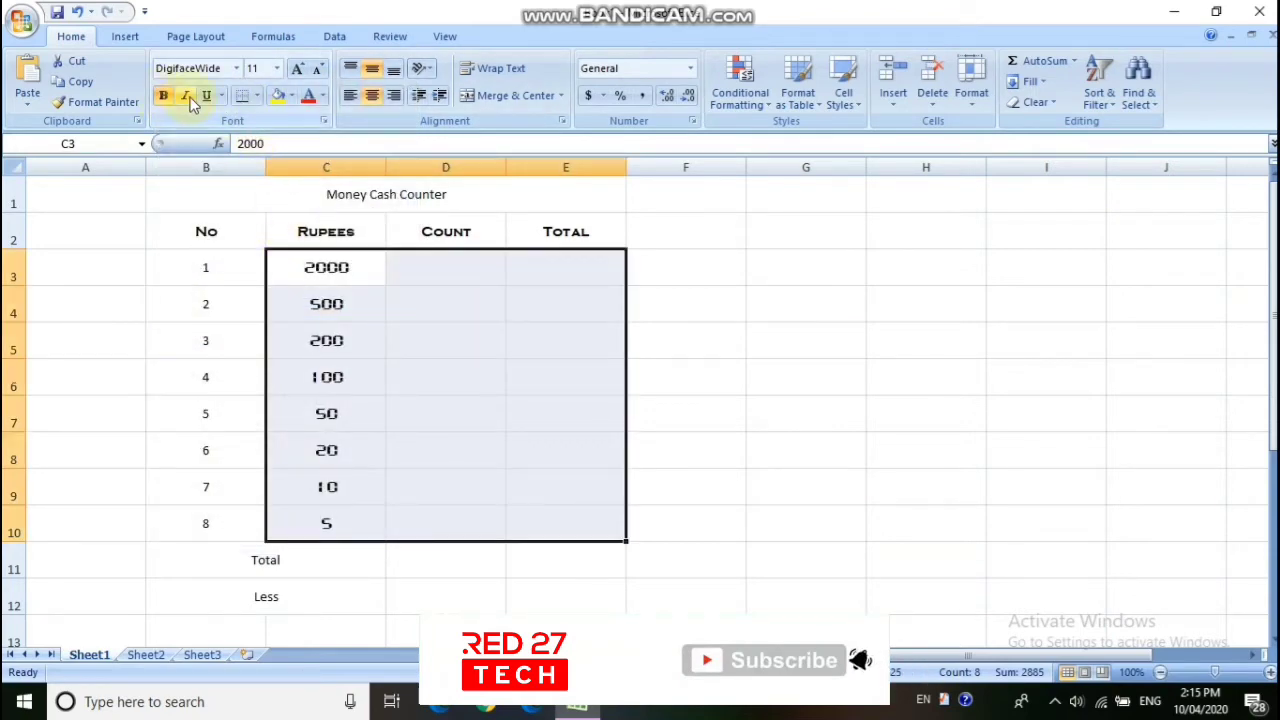
{"action": "left_click", "coordinate": [720, 285]}
- Make the row numbers 1 to 8 in B3:B10 bold
{"action": "left_click_drag", "start_coordinate": [188, 272], "coordinate": [232, 523]}
{"action": "left_click", "coordinate": [443, 328]}
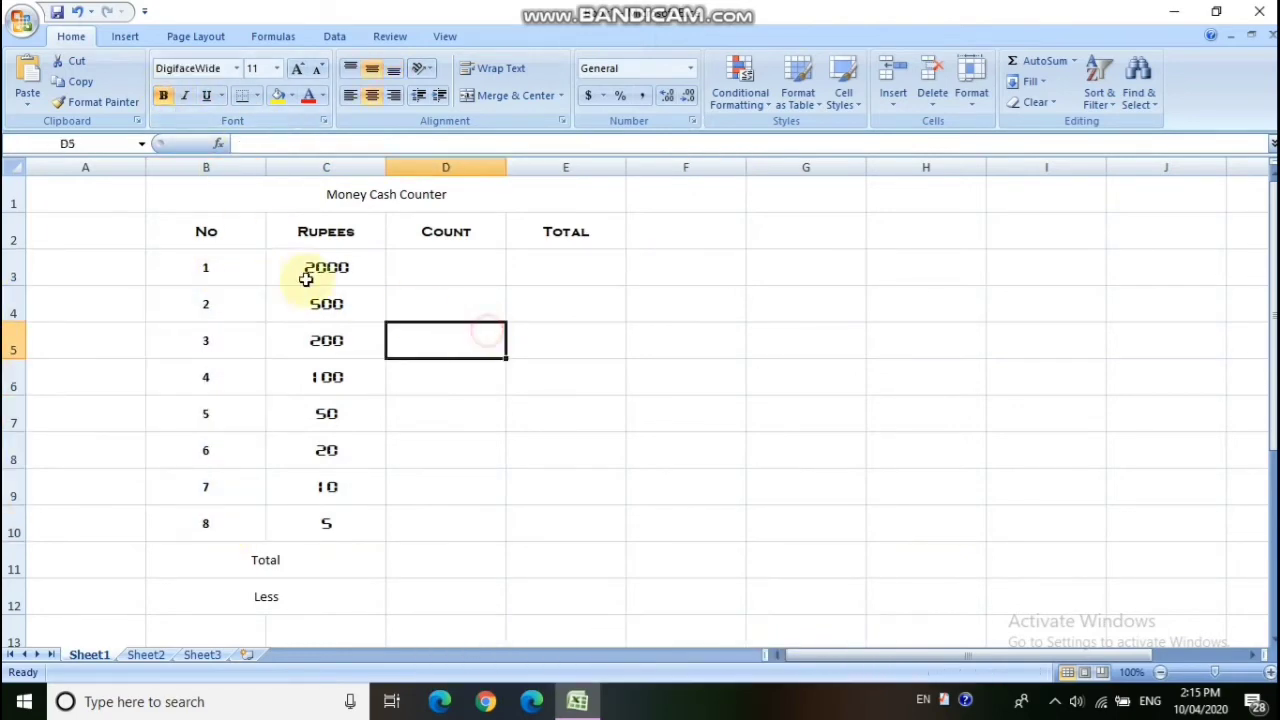
- Set the Money Cash Counter title in row 1 to Arial Black at size 22
{"action": "left_click", "coordinate": [392, 196]}
{"action": "left_click", "coordinate": [236, 68]}
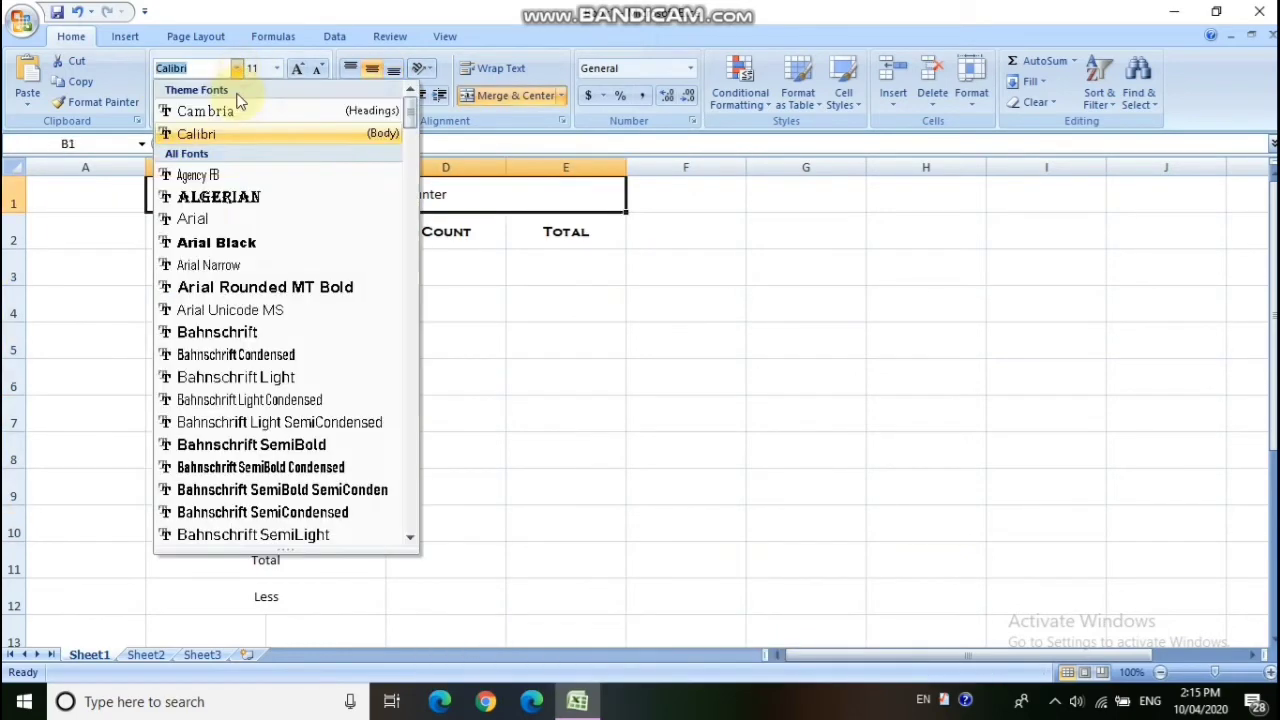
{"action": "left_click", "coordinate": [214, 243]}
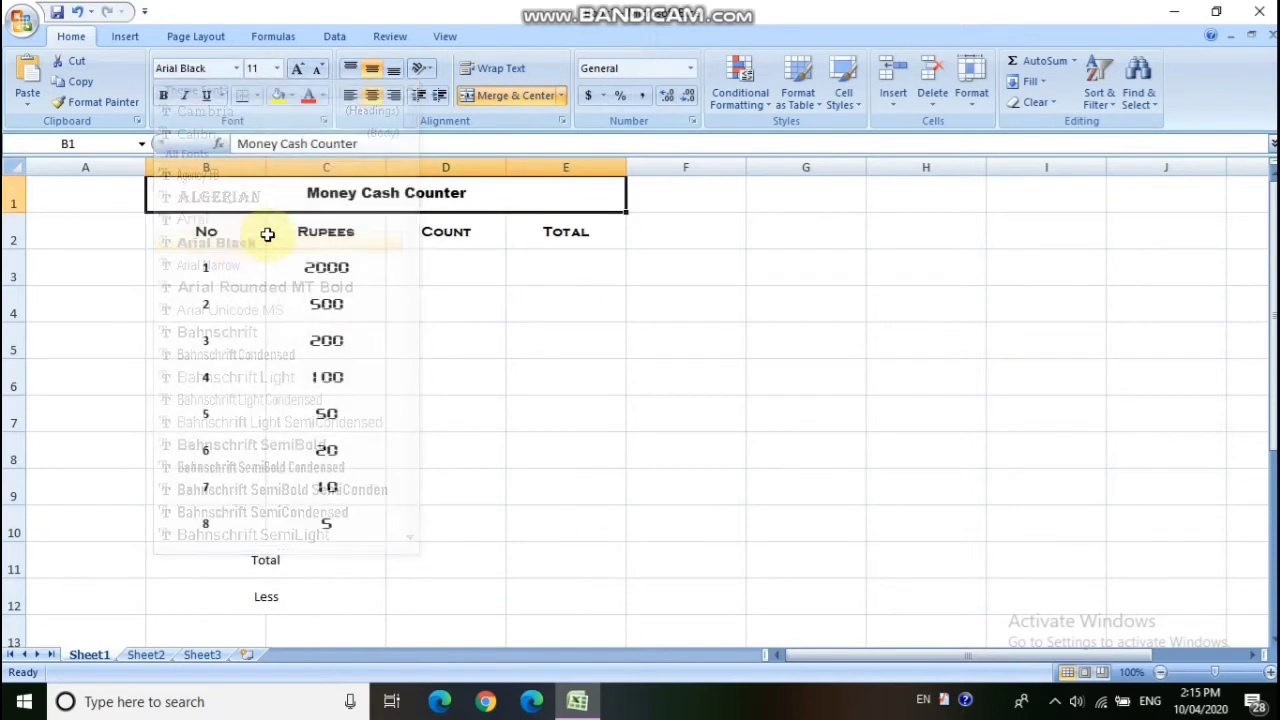
{"action": "left_click", "coordinate": [279, 68]}
{"action": "left_click", "coordinate": [258, 240]}
{"action": "left_click", "coordinate": [541, 325]}
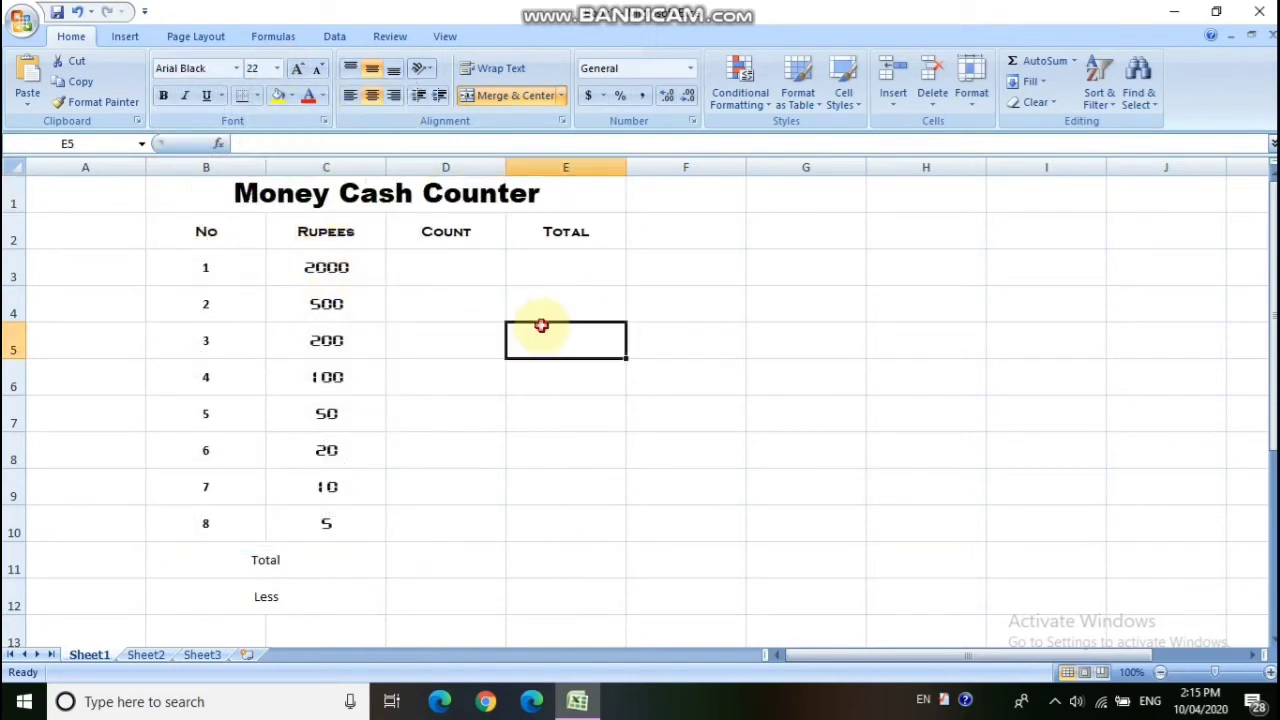
- Set the font size of the column headers in B2:E2 to 14
{"action": "left_click_drag", "start_coordinate": [200, 234], "coordinate": [556, 243]}
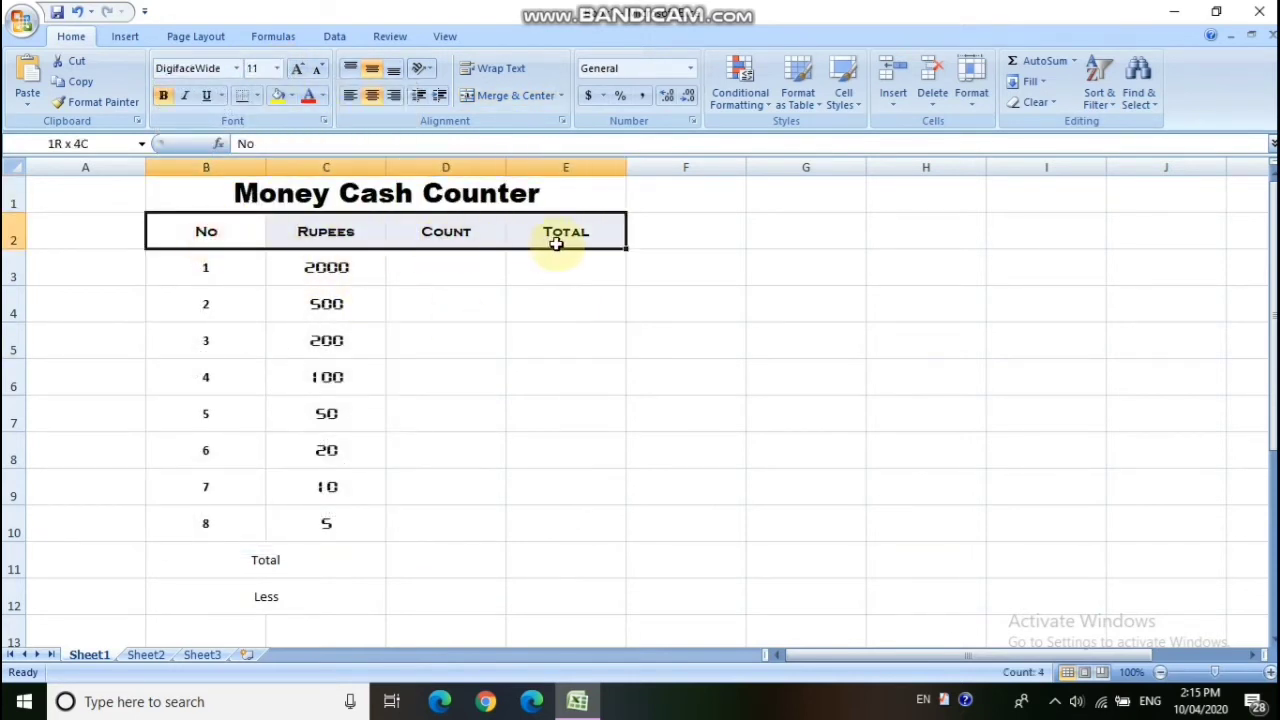
{"action": "left_click", "coordinate": [279, 70]}
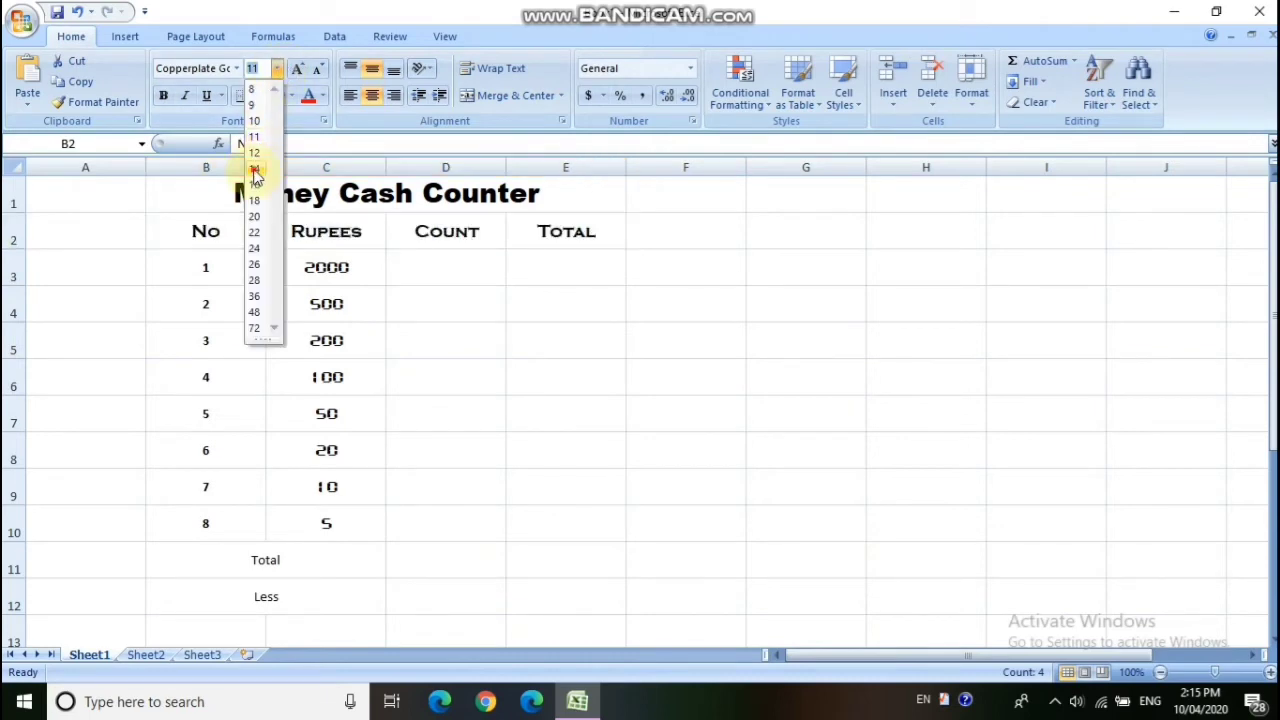
{"action": "left_click", "coordinate": [255, 172]}
{"action": "left_click", "coordinate": [420, 328]}
- Set the font size of the numbers, rupee values and Total and Less labels in B3:C12 to 14
{"action": "left_click_drag", "start_coordinate": [300, 267], "coordinate": [314, 494]}
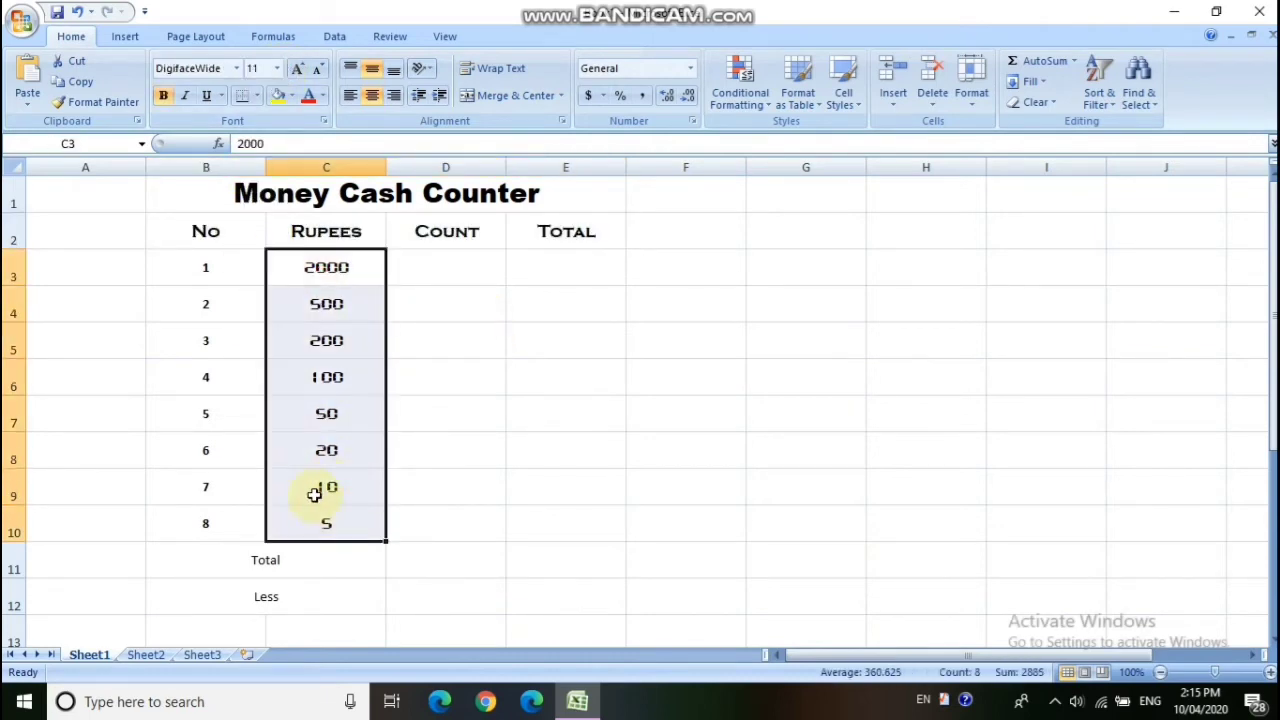
{"action": "left_click_drag", "start_coordinate": [206, 268], "coordinate": [300, 503]}
{"action": "left_click", "coordinate": [294, 446]}
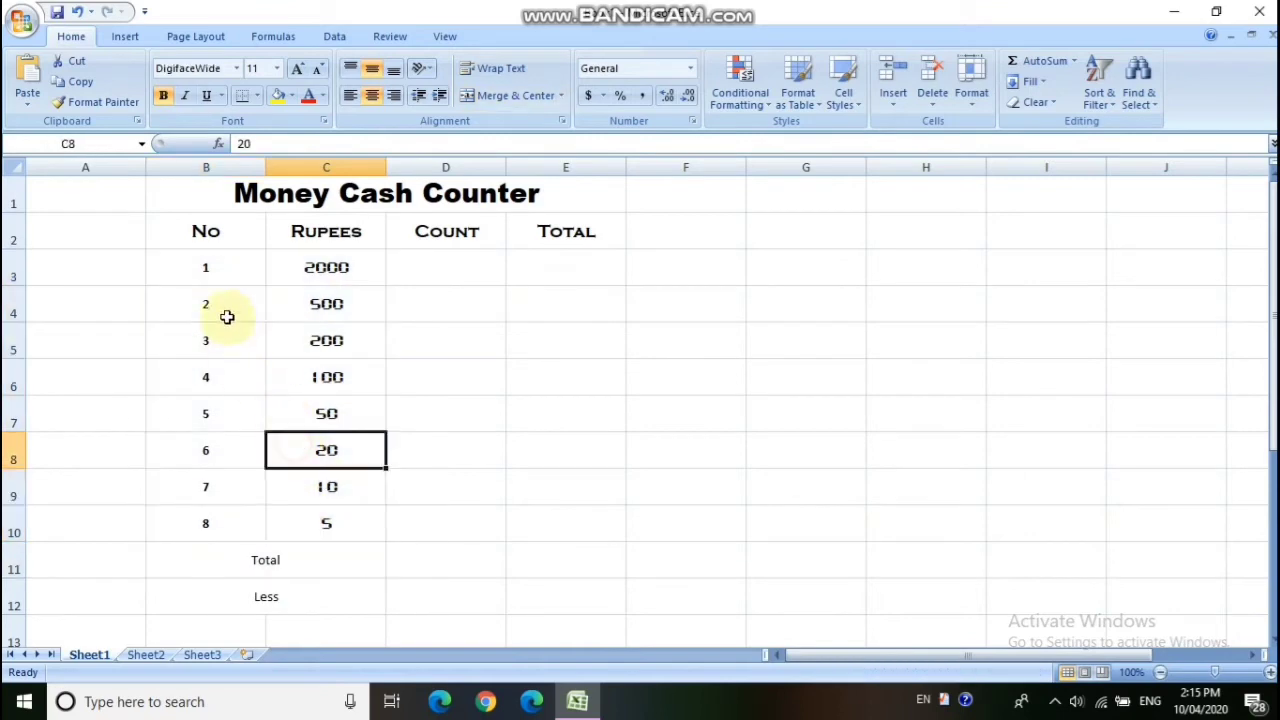
{"action": "left_click_drag", "start_coordinate": [206, 268], "coordinate": [309, 583]}
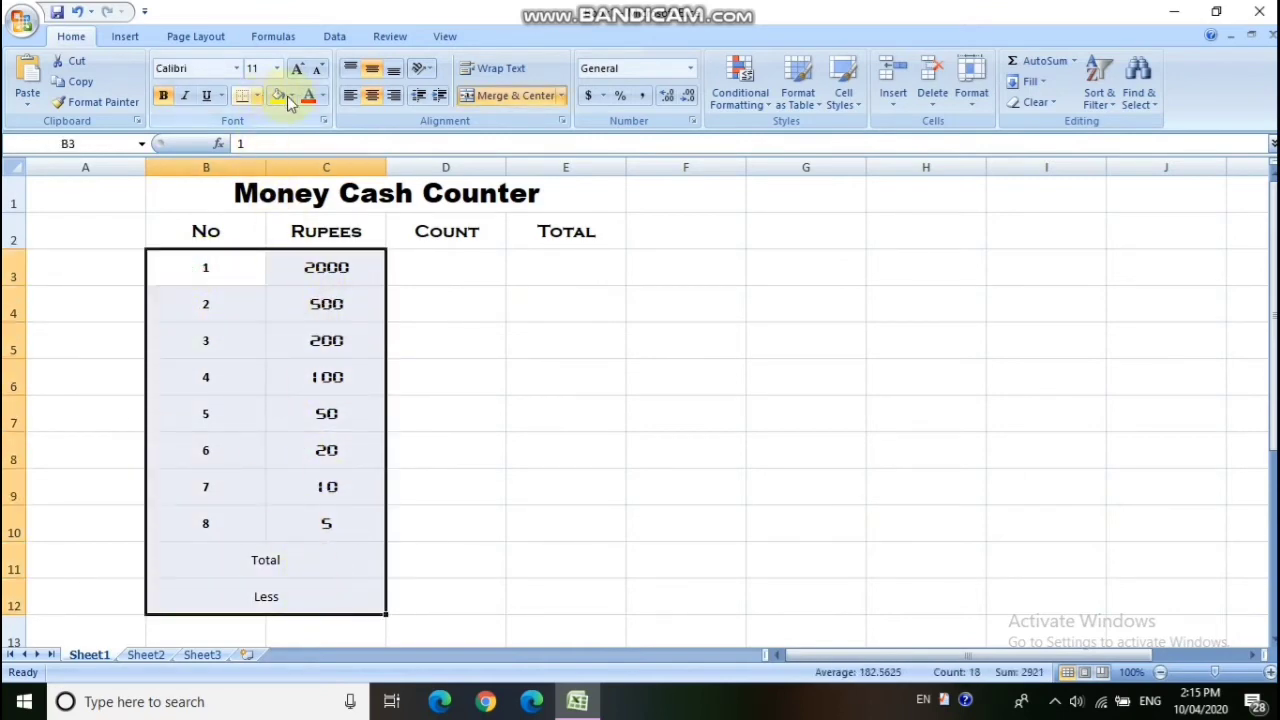
{"action": "left_click", "coordinate": [278, 68]}
{"action": "left_click", "coordinate": [257, 173]}
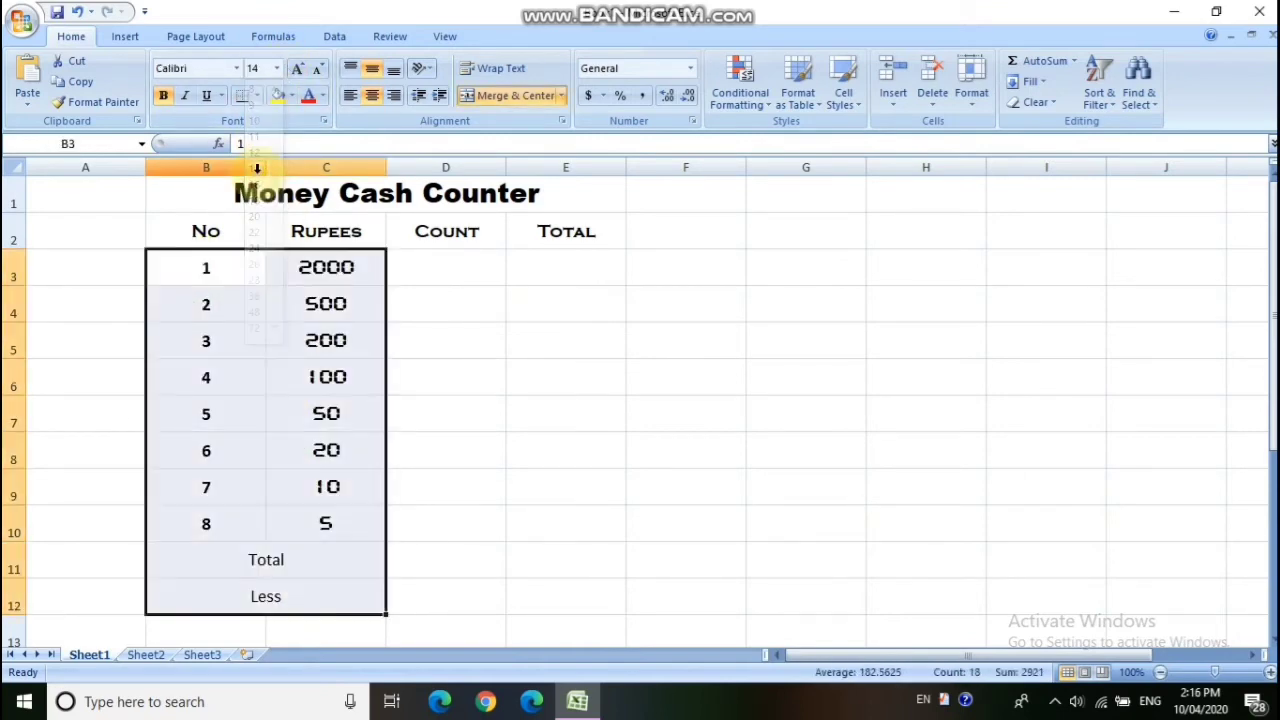
{"action": "left_click", "coordinate": [593, 393]}
- Copy the title's formatting onto the Total label in B11 and the Less label in B12
{"action": "left_click_drag", "start_coordinate": [237, 551], "coordinate": [603, 589]}
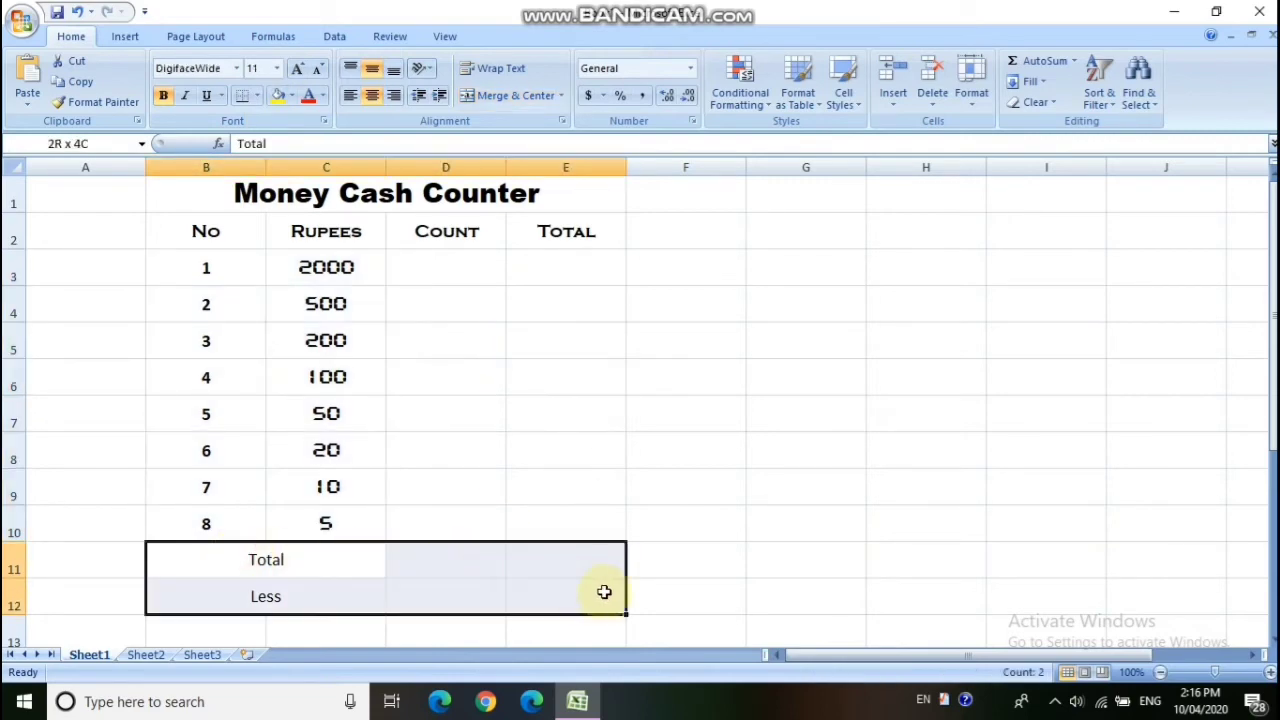
{"action": "left_click", "coordinate": [414, 349]}
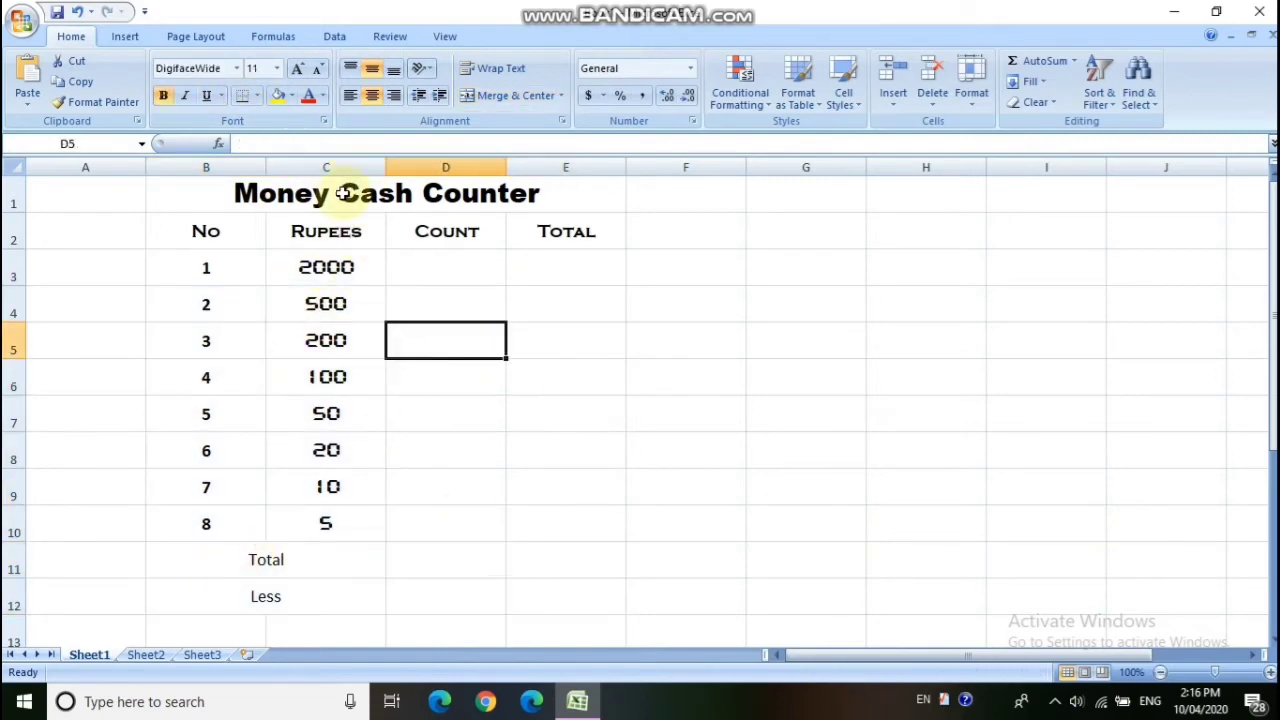
{"action": "left_click", "coordinate": [346, 197]}
{"action": "left_click", "coordinate": [103, 102]}
{"action": "left_click", "coordinate": [200, 558]}
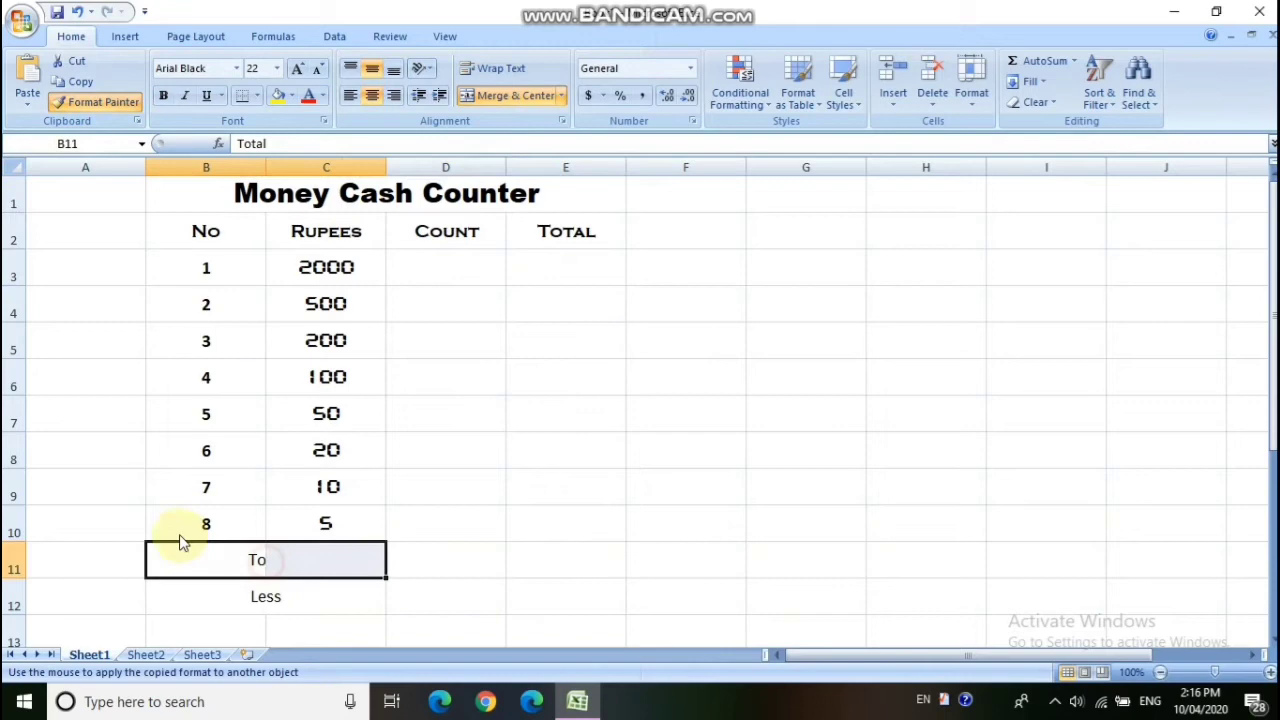
{"action": "left_click", "coordinate": [103, 102]}
{"action": "left_click", "coordinate": [257, 597]}
{"action": "left_click", "coordinate": [462, 556]}
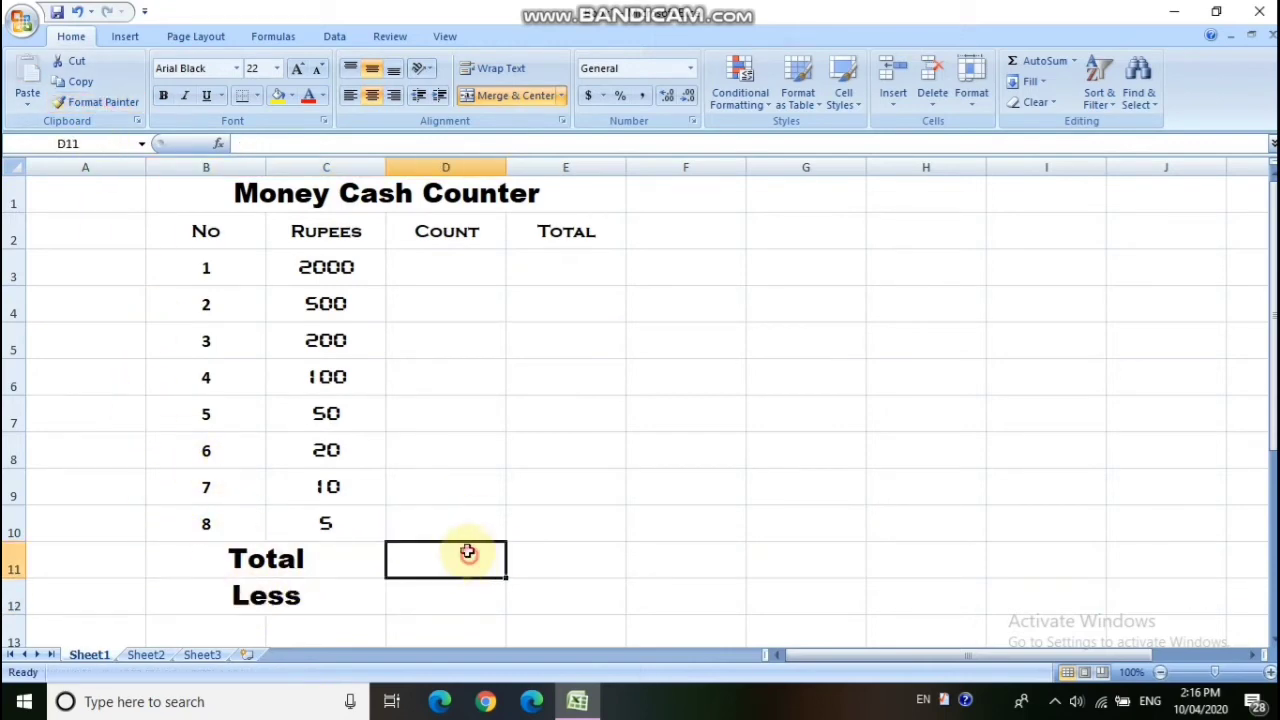
- Copy the formatting of the 2000 cell C3 onto the empty cells D11:E12
{"action": "left_click", "coordinate": [333, 268]}
{"action": "left_click", "coordinate": [103, 102]}
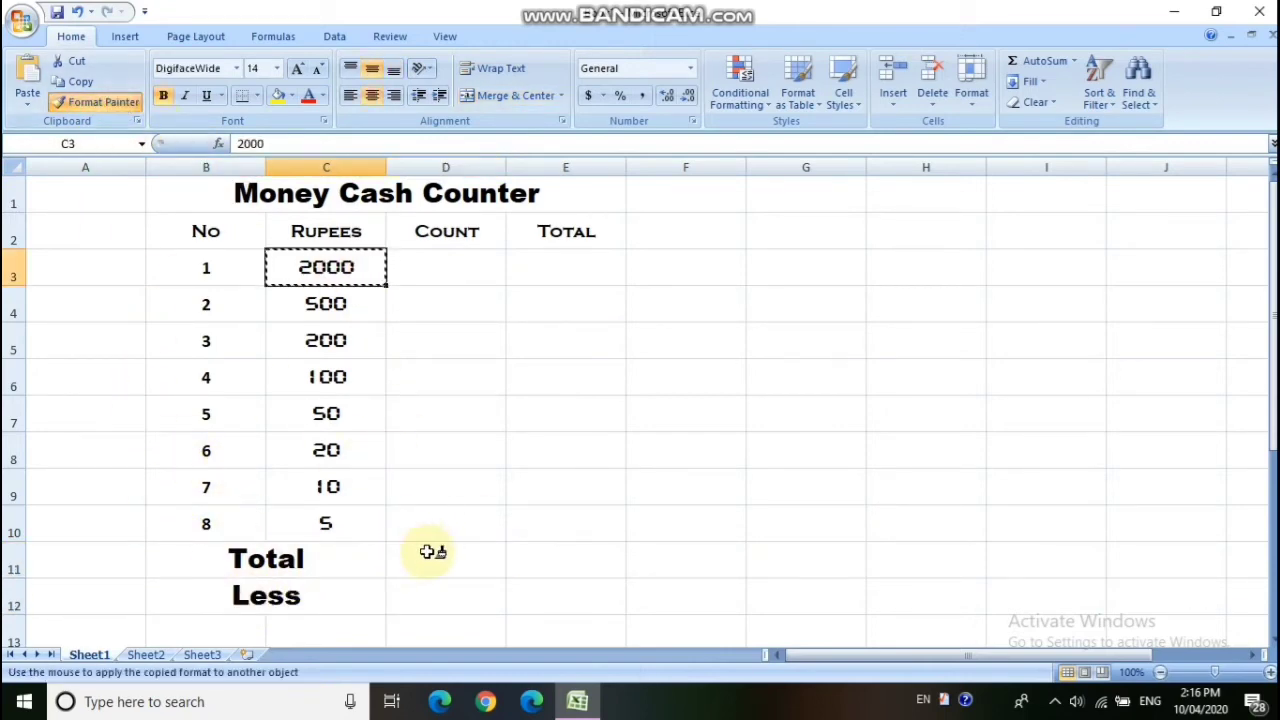
{"action": "mouse_move", "coordinate": [424, 553]}
{"action": "left_mouse_down"}
{"action": "mouse_move", "coordinate": [527, 561]}
{"action": "mouse_move", "coordinate": [543, 600]}
{"action": "mouse_move", "coordinate": [557, 567]}
{"action": "mouse_move", "coordinate": [556, 596]}
{"action": "left_mouse_up"}
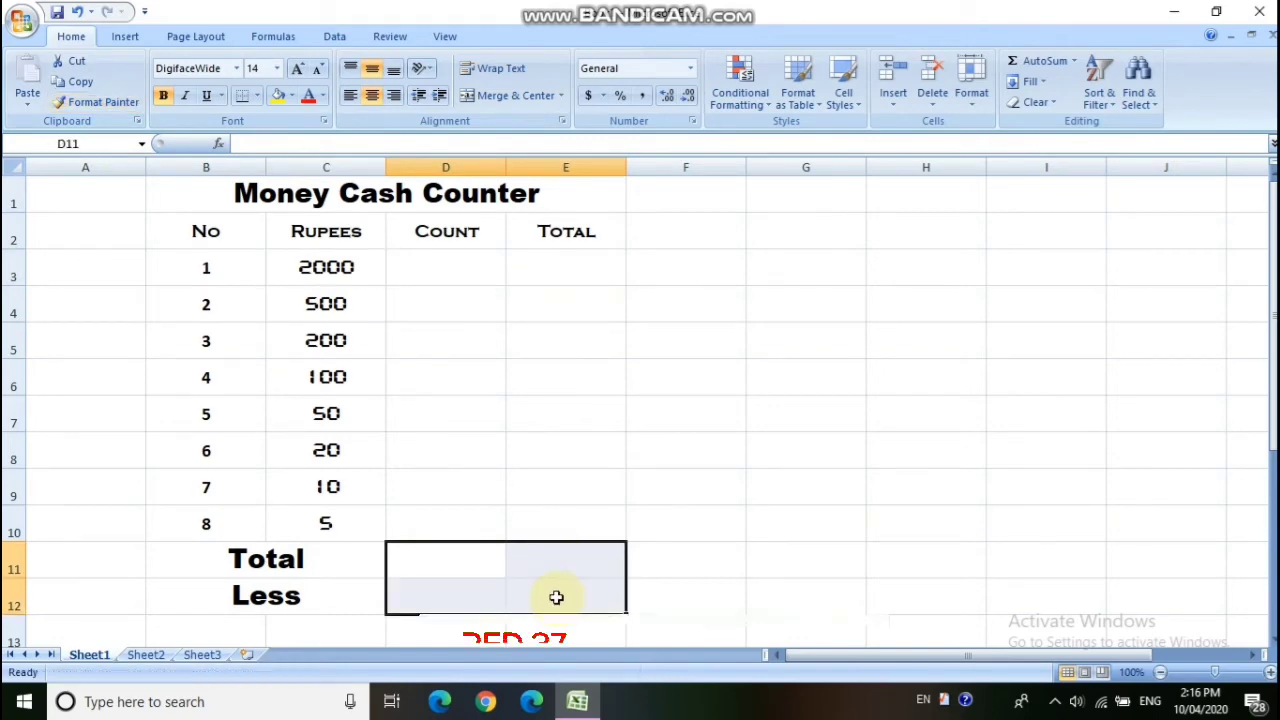
{"action": "left_click", "coordinate": [691, 537]}
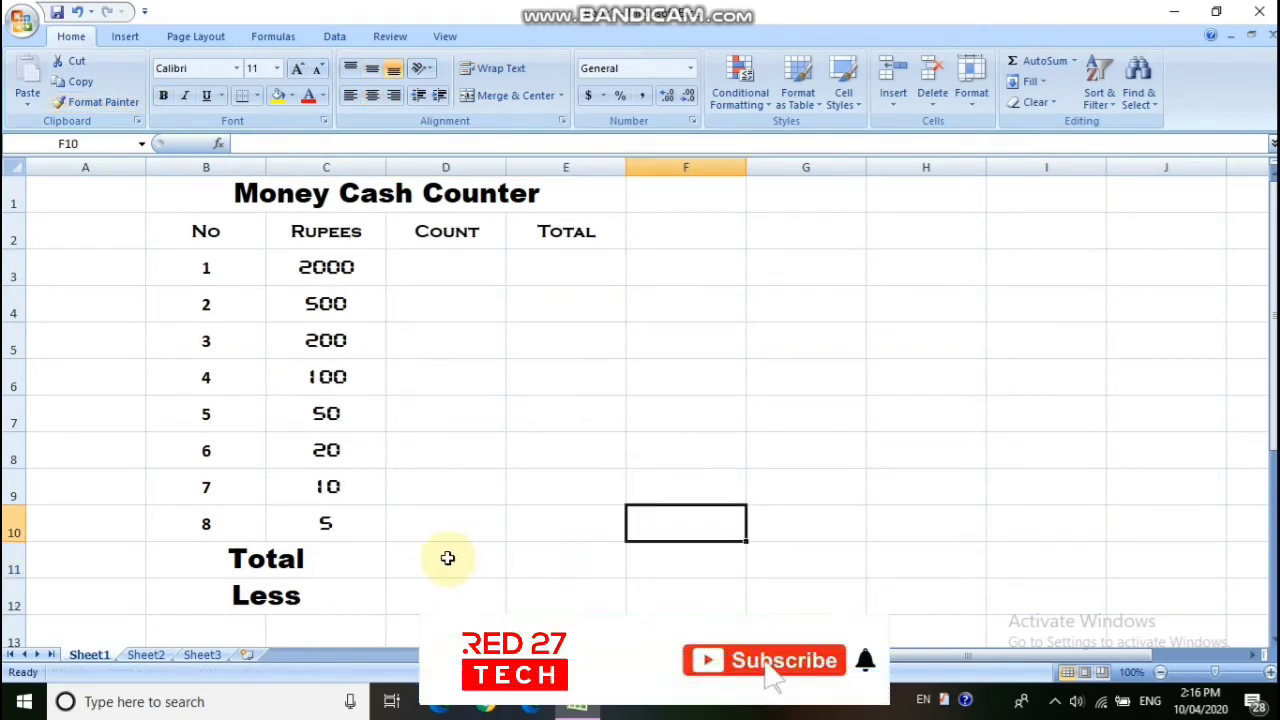
- Merge and center the Total label across B11:D11 and the Less label across B12:D12
{"action": "left_click", "coordinate": [318, 561]}
{"action": "left_click_drag", "start_coordinate": [386, 570], "coordinate": [409, 571]}
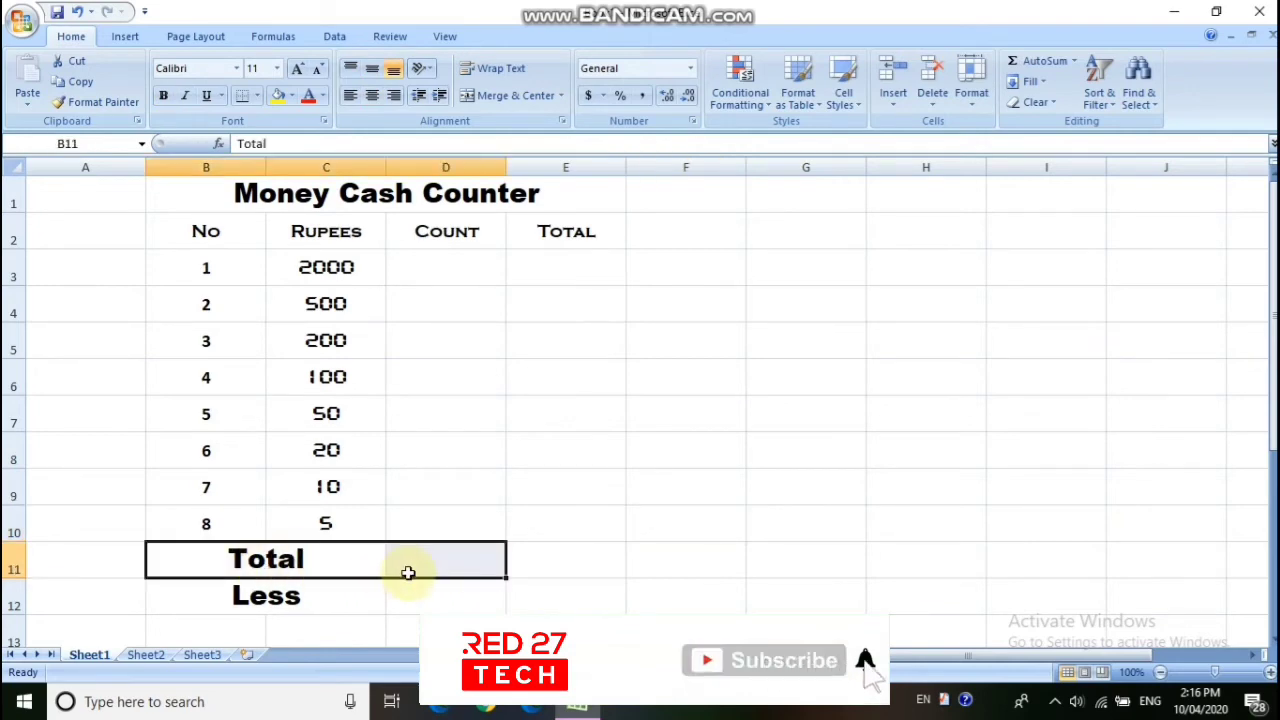
{"action": "left_click", "coordinate": [510, 97]}
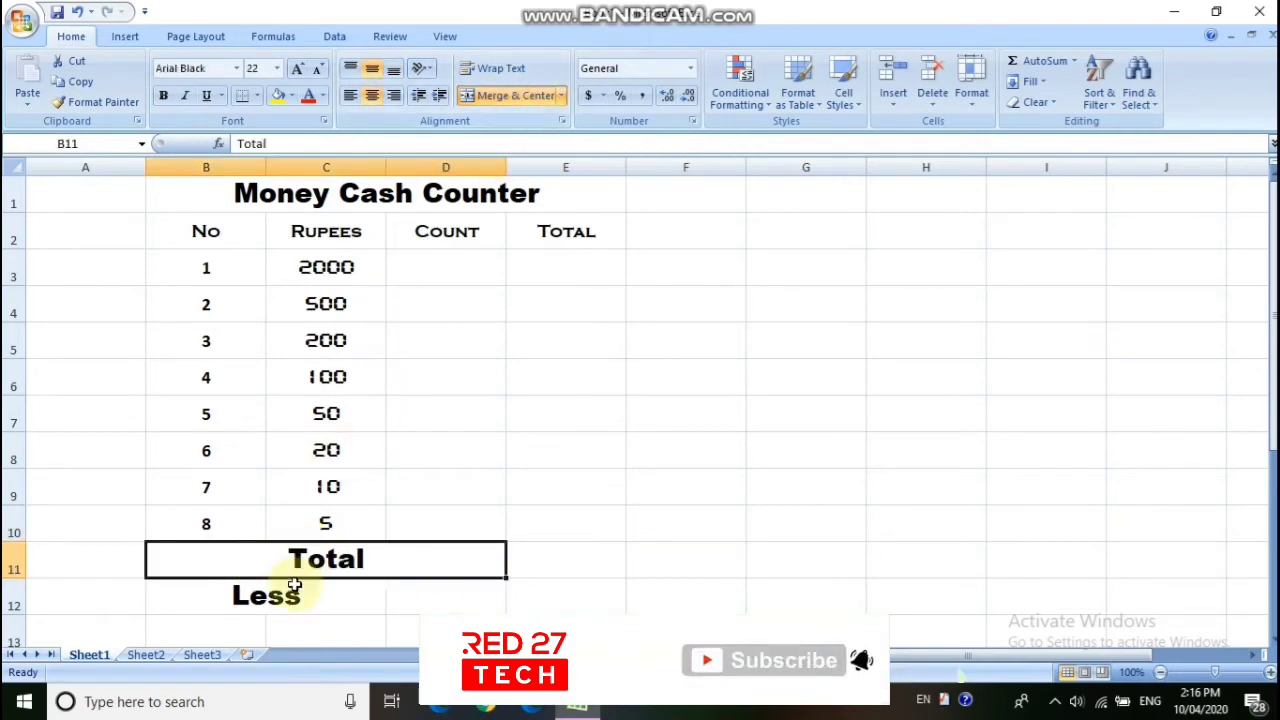
{"action": "left_click_drag", "start_coordinate": [286, 590], "coordinate": [423, 606]}
{"action": "left_click", "coordinate": [512, 97]}
{"action": "left_click", "coordinate": [512, 97]}
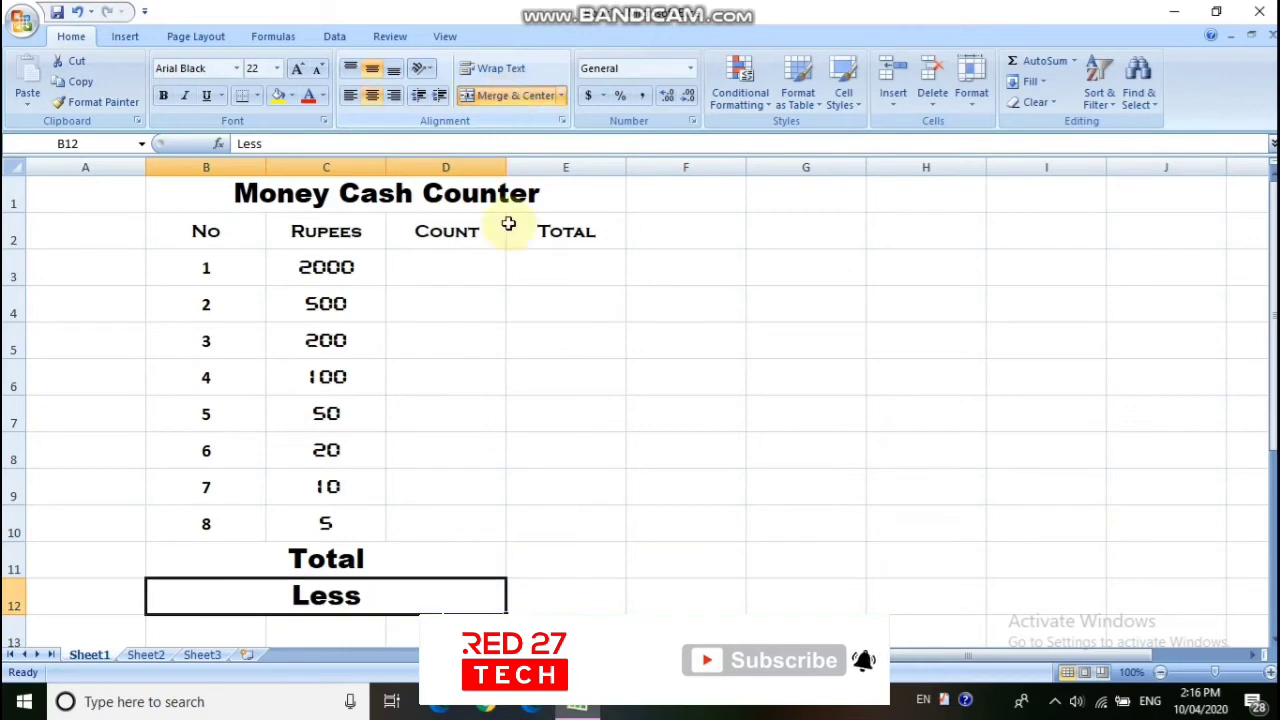
{"action": "left_click", "coordinate": [722, 430]}
- Apply borders around and between all cells of the table range B2:E12
{"action": "left_click", "coordinate": [188, 229]}
{"action": "left_click_drag", "start_coordinate": [366, 237], "coordinate": [518, 582]}
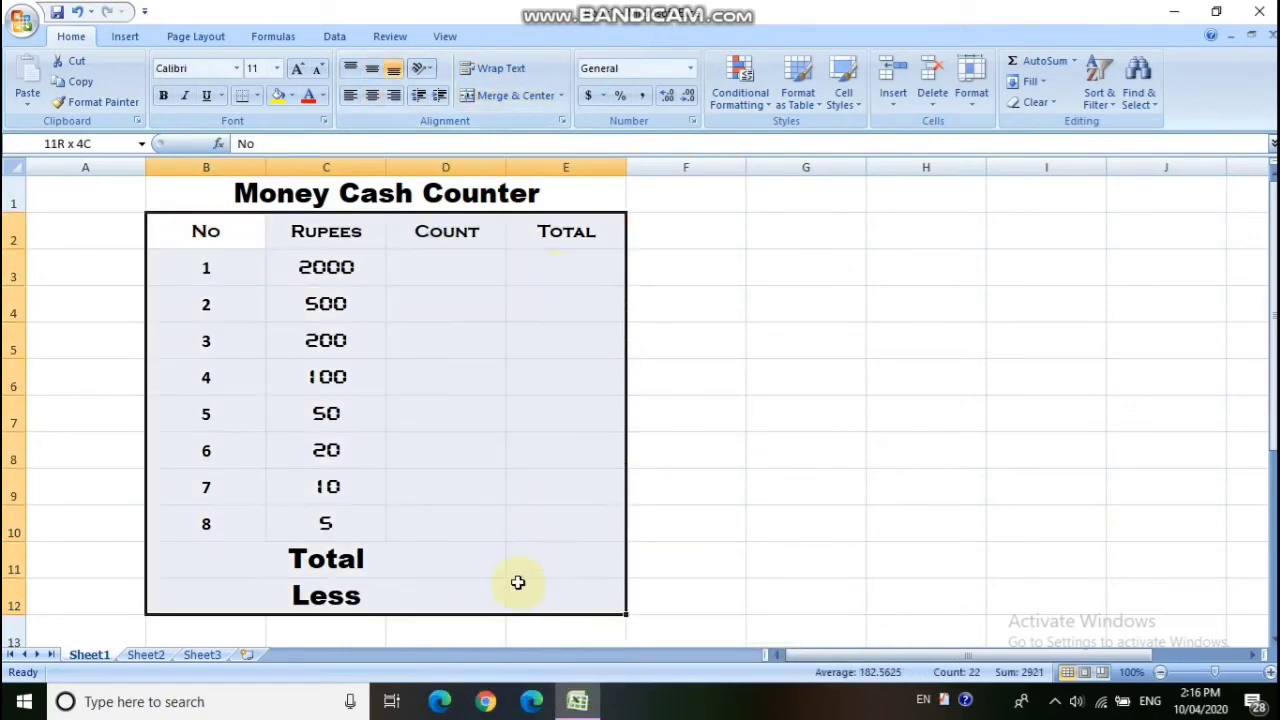
{"action": "left_click", "coordinate": [257, 96]}
{"action": "left_click", "coordinate": [263, 289]}
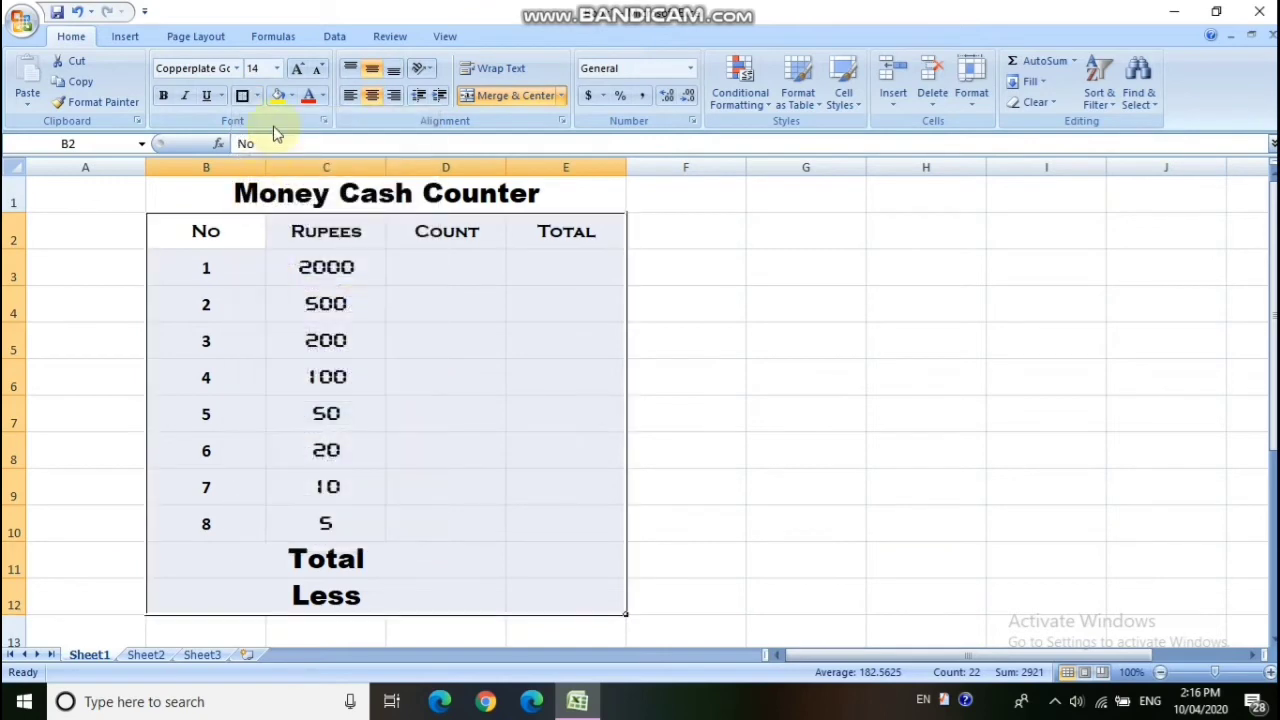
{"action": "left_click", "coordinate": [258, 100]}
{"action": "left_click", "coordinate": [286, 246]}
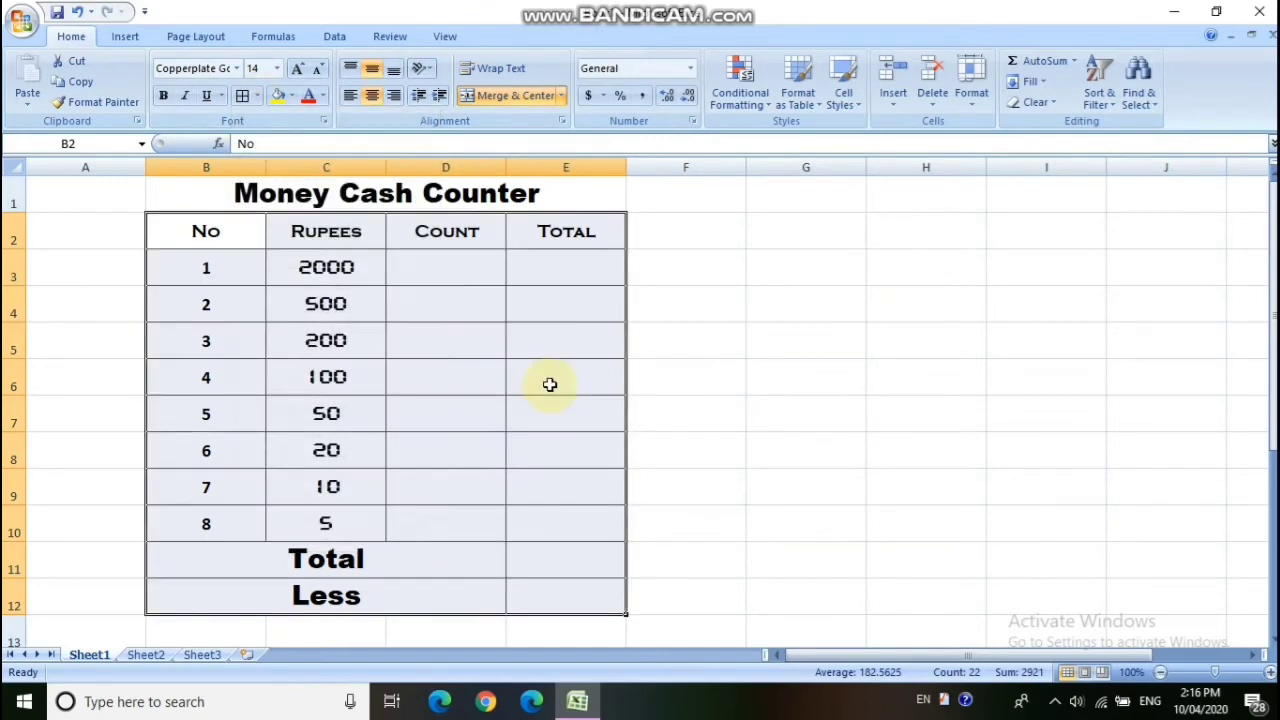
{"action": "left_click", "coordinate": [716, 381]}
- Fill the column header cells B2:E2 with the standard Orange color
{"action": "left_click_drag", "start_coordinate": [206, 235], "coordinate": [564, 240]}
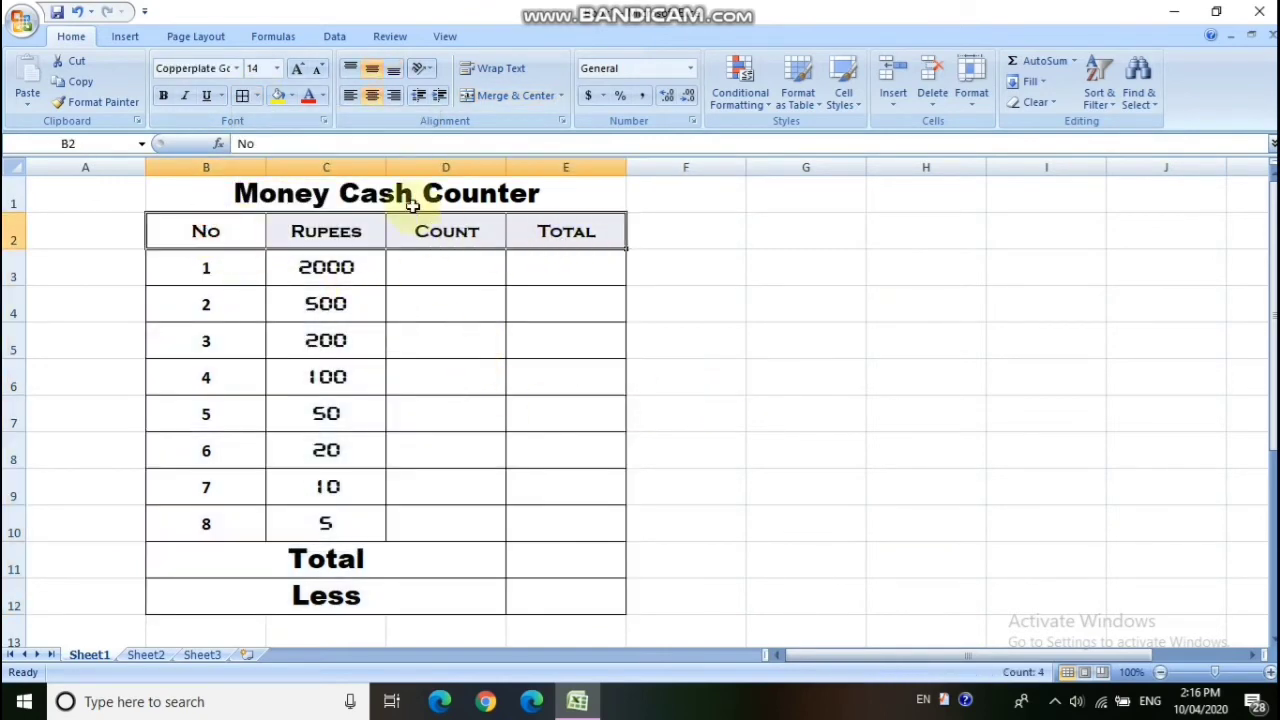
{"action": "left_click", "coordinate": [291, 97]}
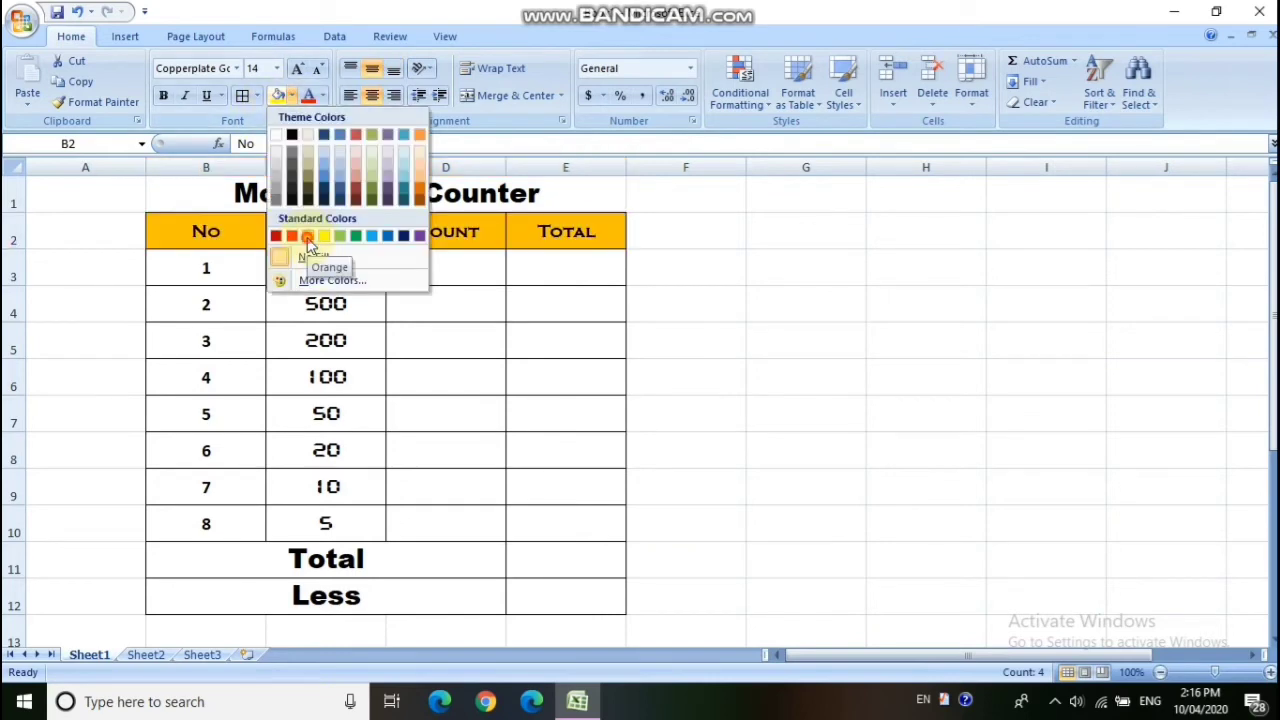
{"action": "left_click", "coordinate": [307, 240]}
{"action": "left_click", "coordinate": [694, 344]}
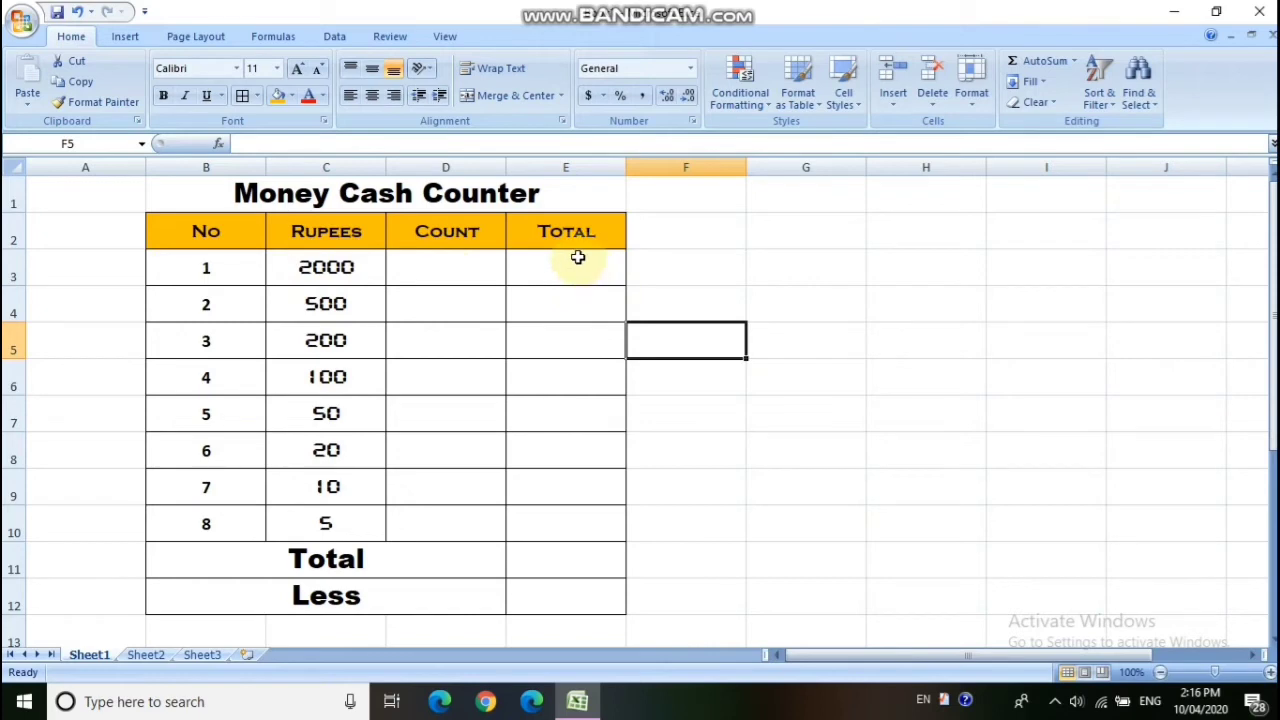
- Fill the Total column cells E3:E10 and the Rupees column cells C3:C10 with yellow
{"action": "left_click_drag", "start_coordinate": [578, 257], "coordinate": [574, 592]}
{"action": "left_click", "coordinate": [706, 486]}
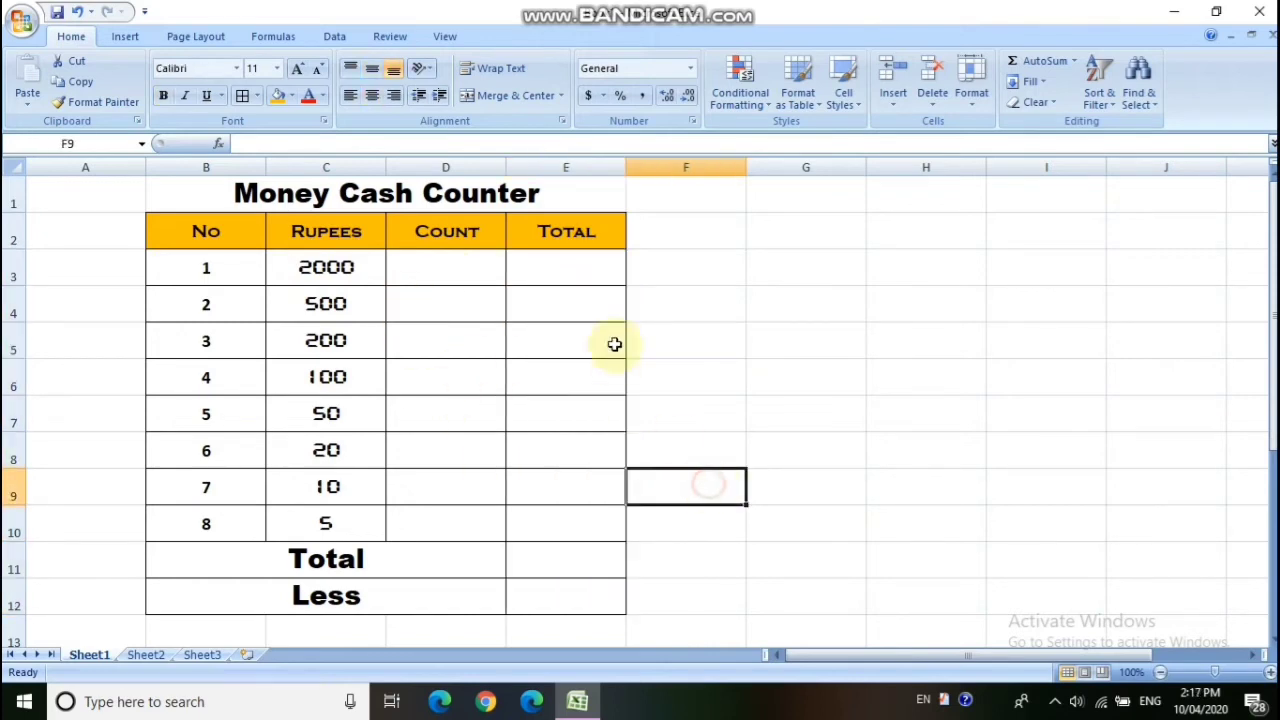
{"action": "left_click_drag", "start_coordinate": [586, 268], "coordinate": [561, 500]}
{"action": "left_click", "coordinate": [292, 97]}
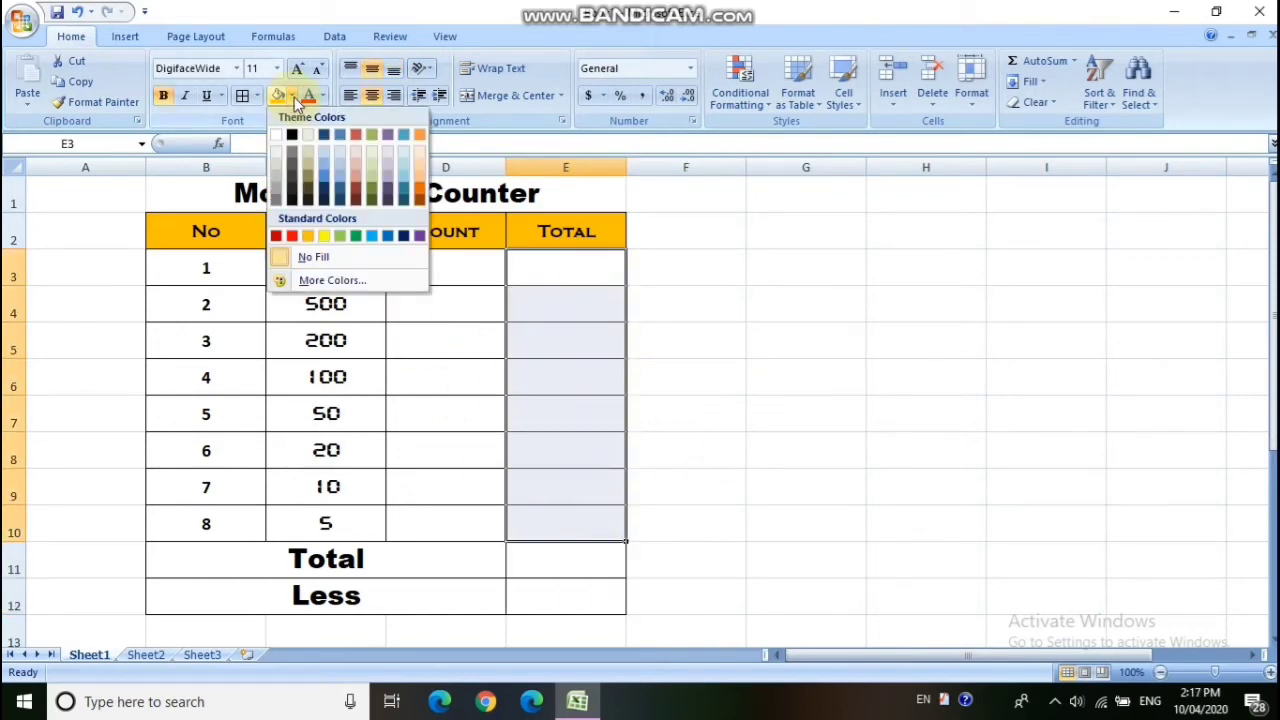
{"action": "left_click", "coordinate": [328, 241]}
{"action": "left_click_drag", "start_coordinate": [323, 269], "coordinate": [325, 523]}
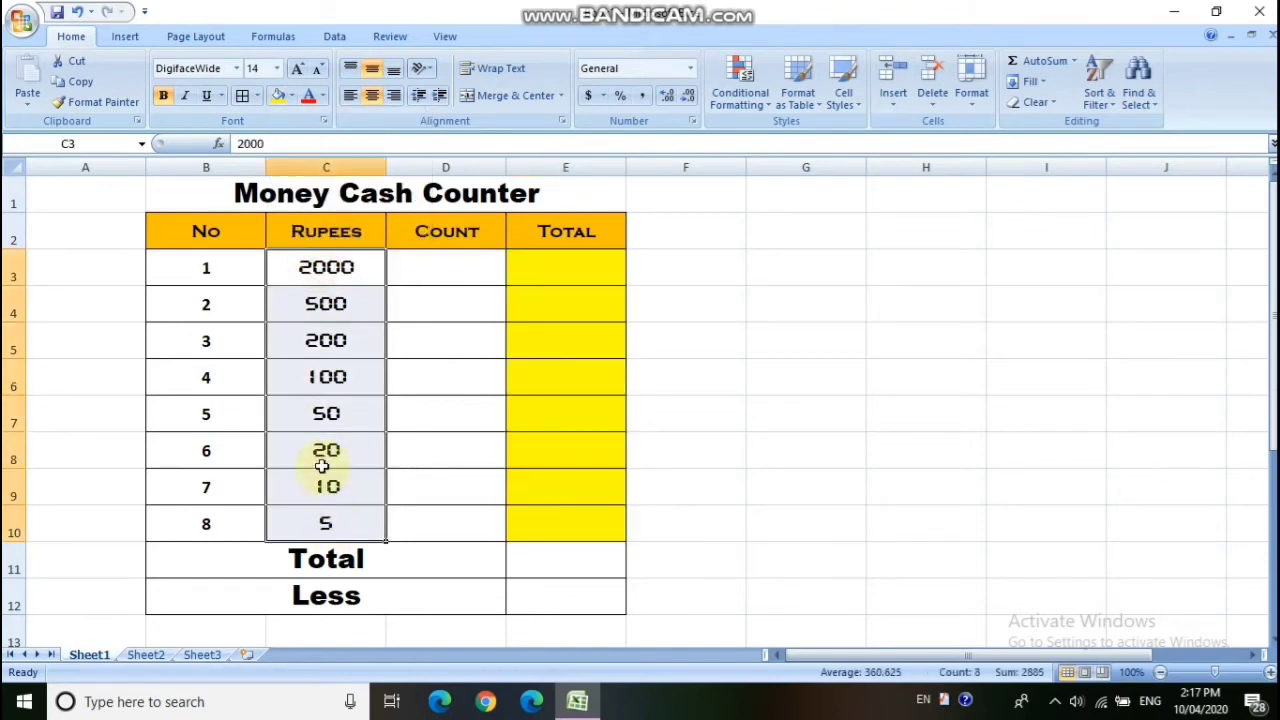
{"action": "left_click", "coordinate": [279, 95]}
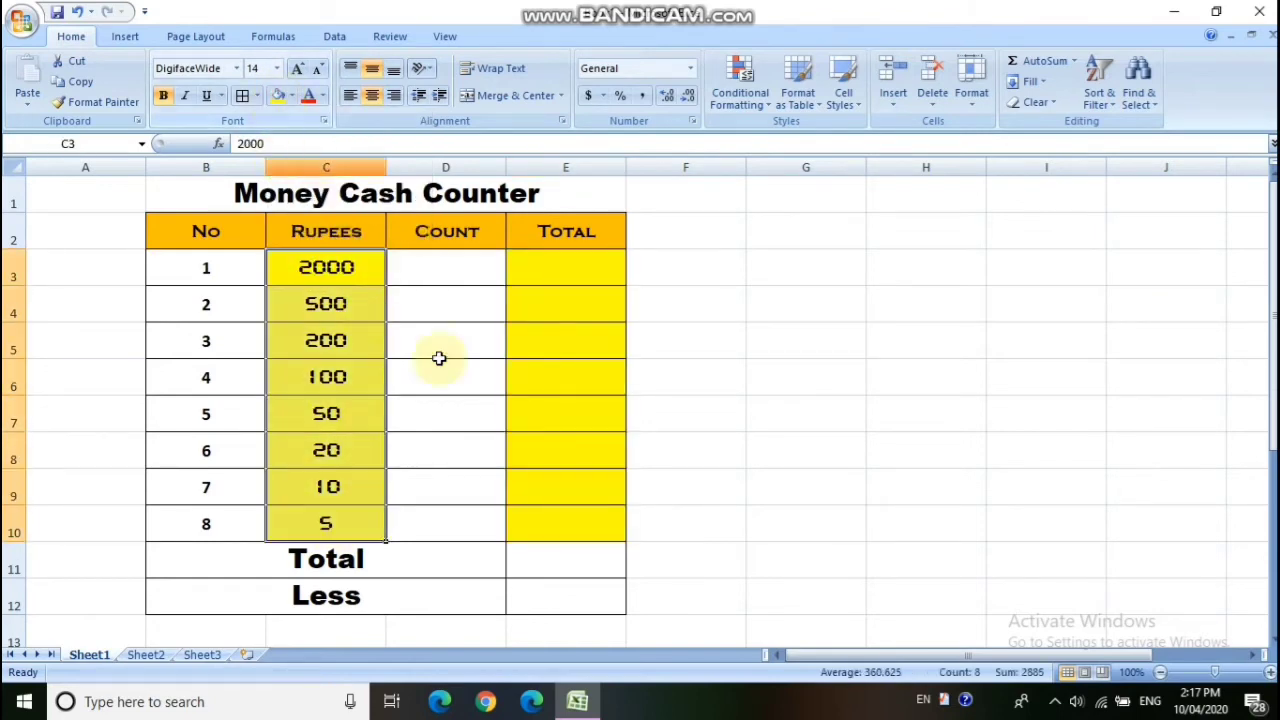
{"action": "left_click", "coordinate": [722, 350]}
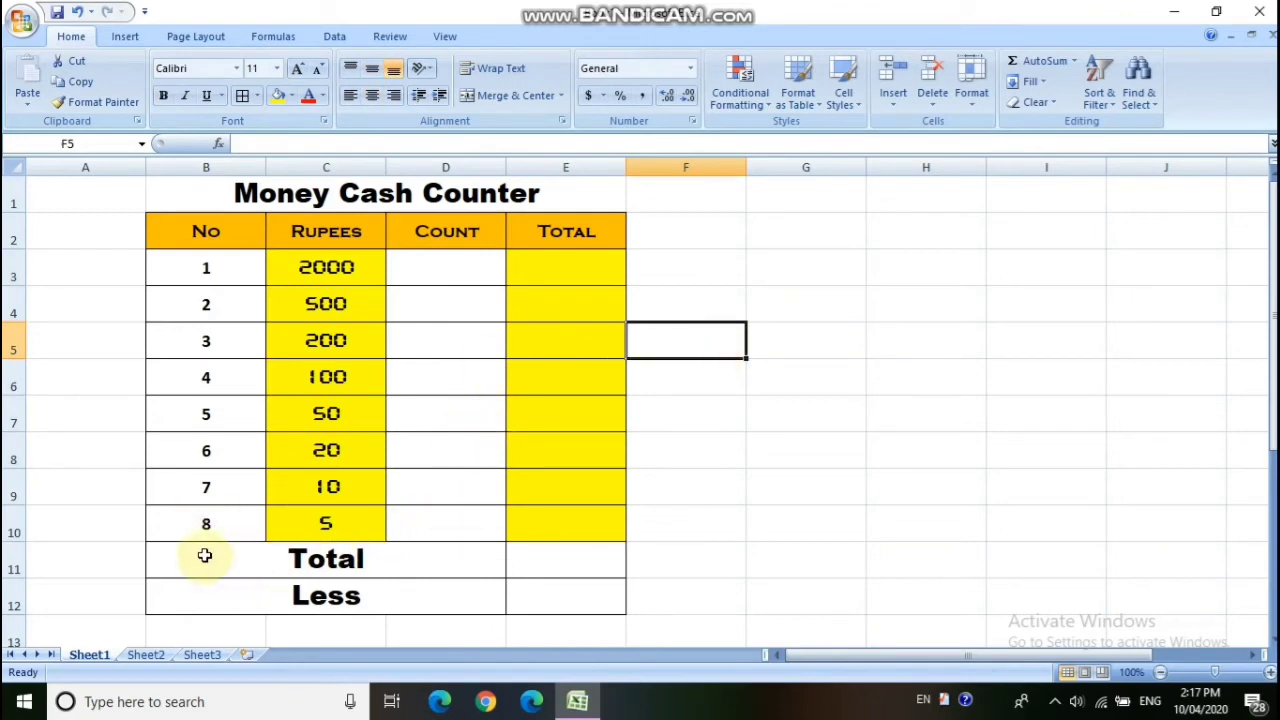
- Fill the merged Total and Less label cells in rows 11 and 12 with the standard light blue color
{"action": "left_click_drag", "start_coordinate": [206, 555], "coordinate": [376, 592]}
{"action": "left_click", "coordinate": [293, 93]}
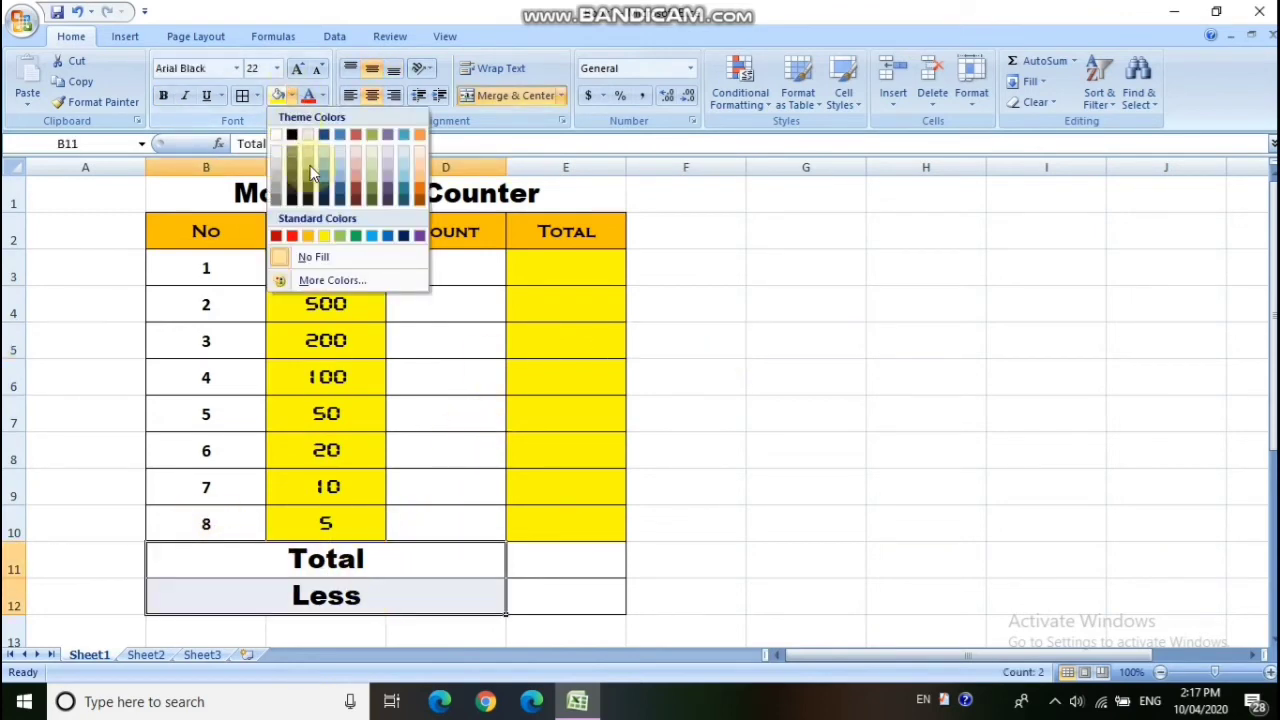
{"action": "left_click", "coordinate": [372, 235]}
{"action": "left_click", "coordinate": [762, 383]}
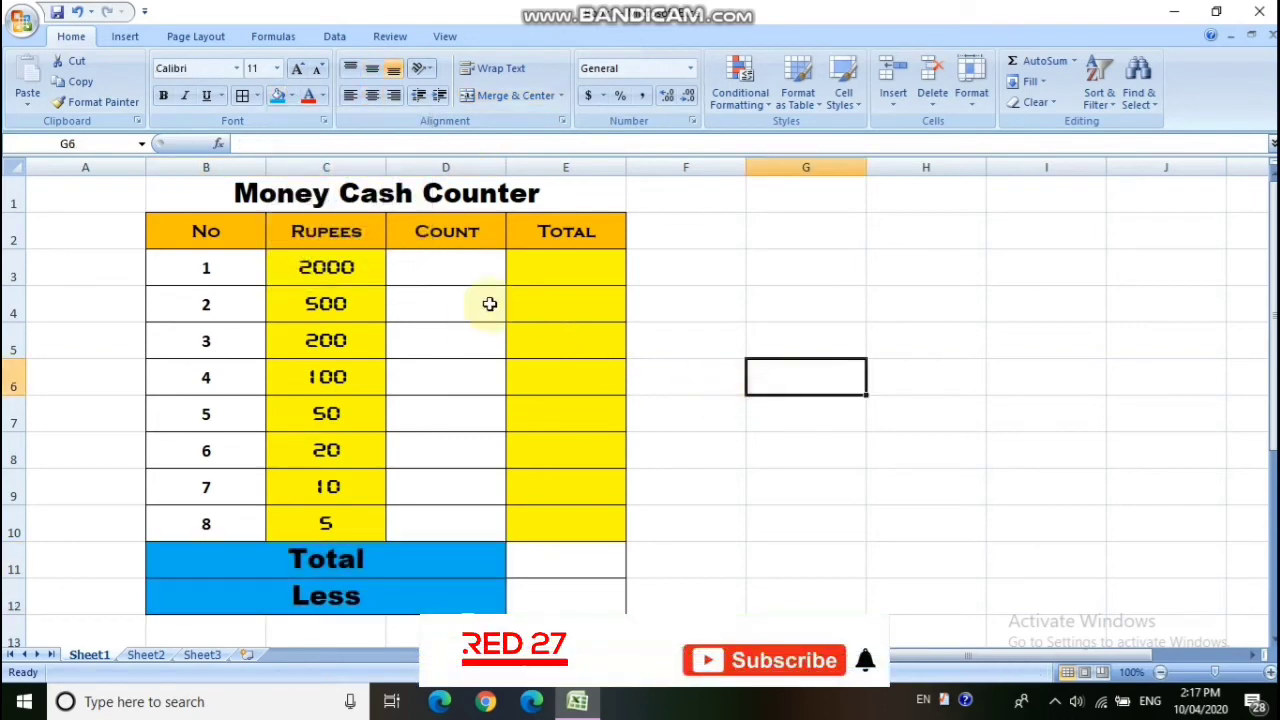
- Enter the formula =C3*D3 in cell E3 to multiply the 2000-rupee denomination by its count
{"action": "left_click", "coordinate": [544, 276]}
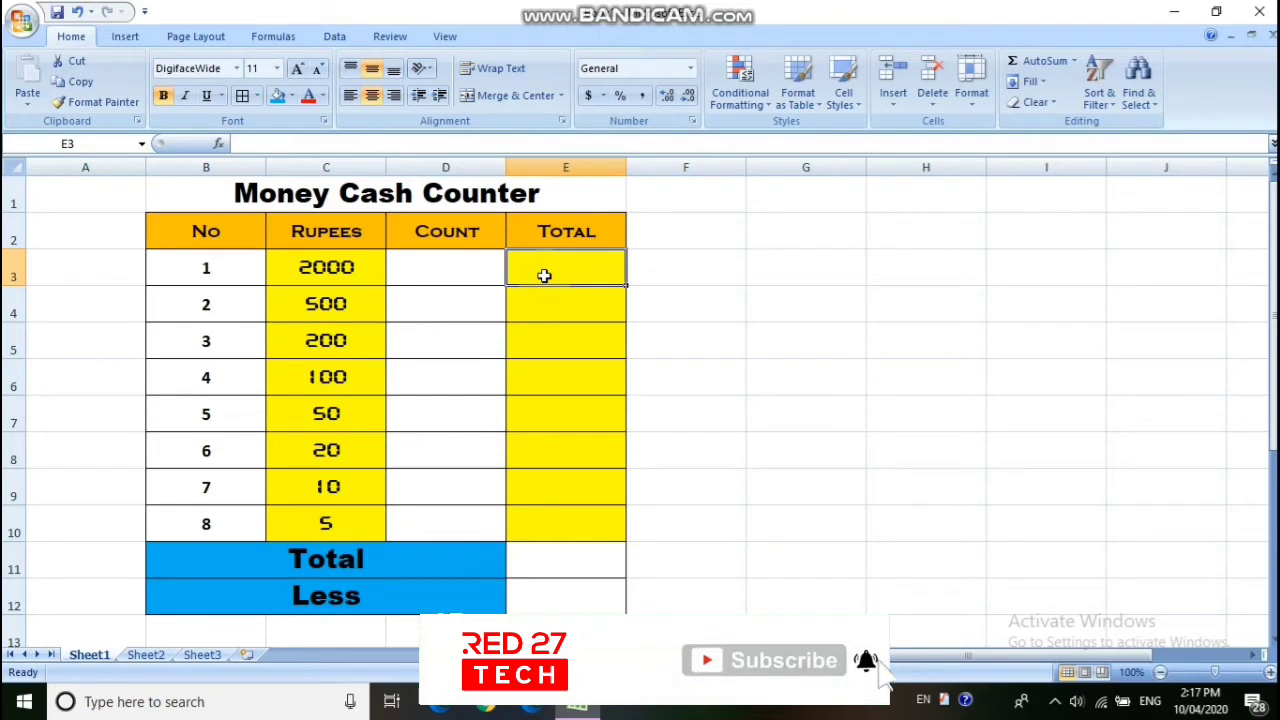
{"action": "type", "text": "="}
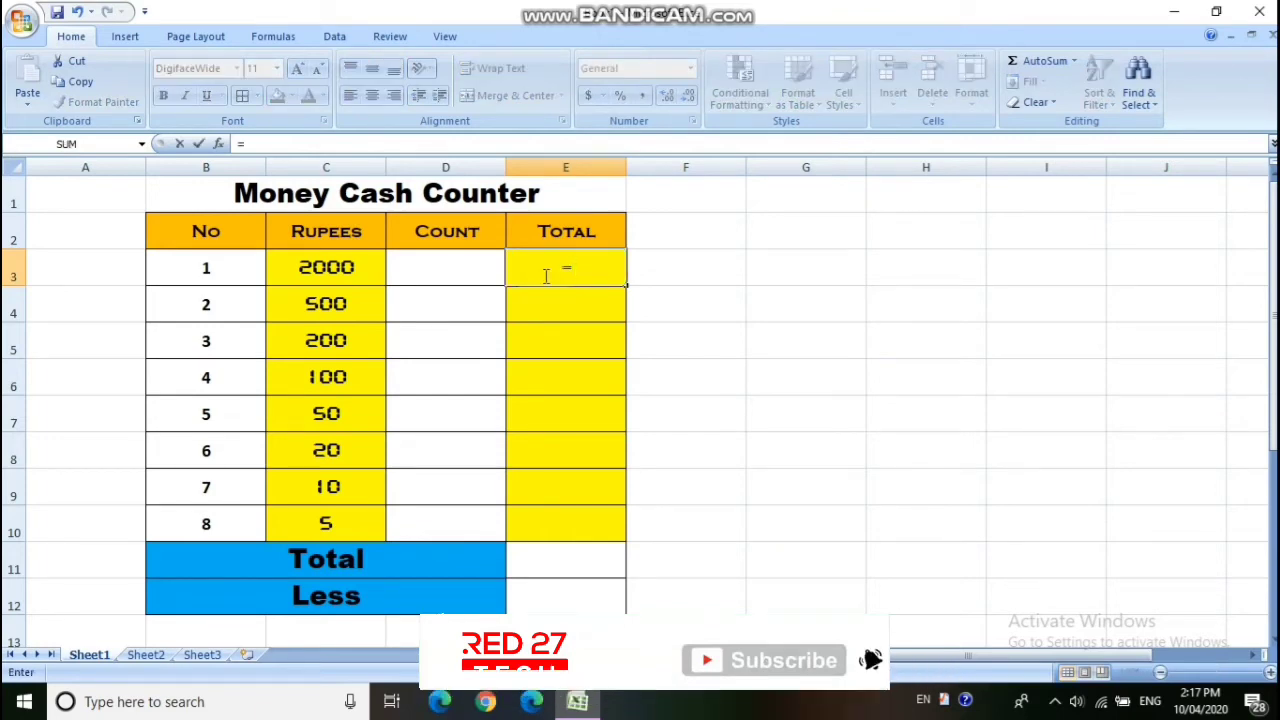
{"action": "type", "text": "c3"}
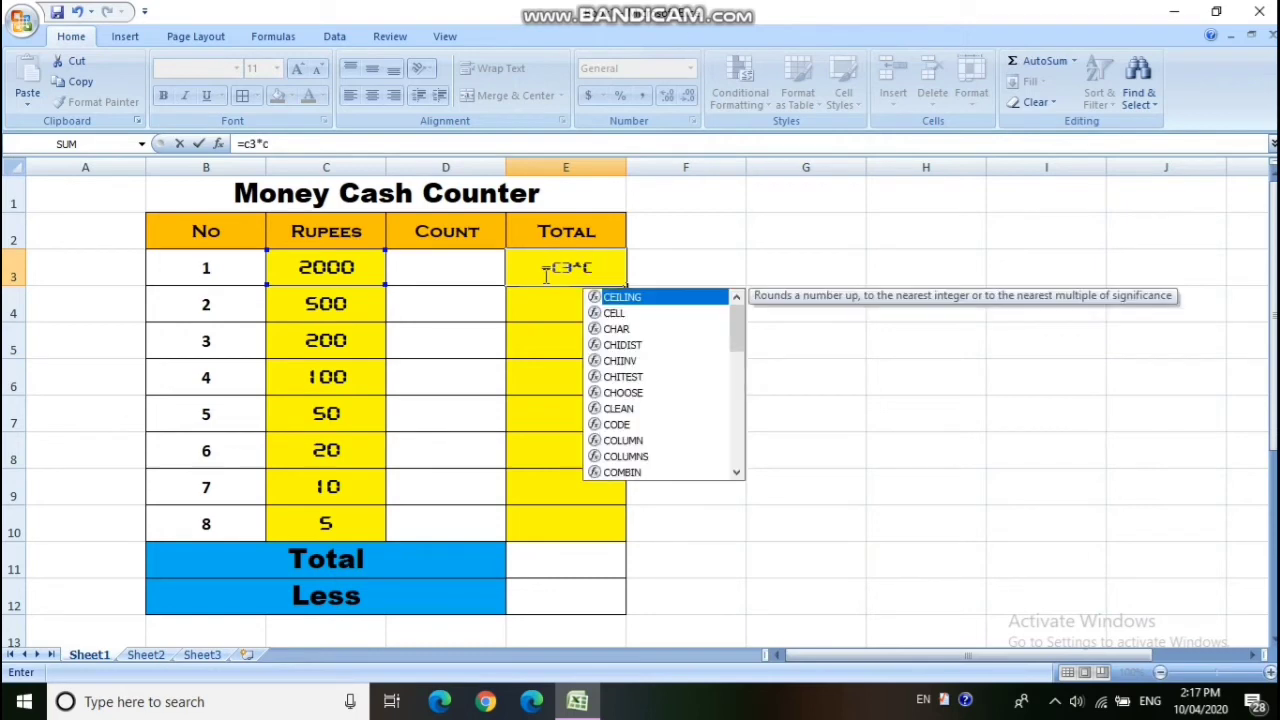
{"action": "type", "text": "*c"}
{"action": "key", "text": "BackSpace"}
{"action": "type", "text": "d3"}
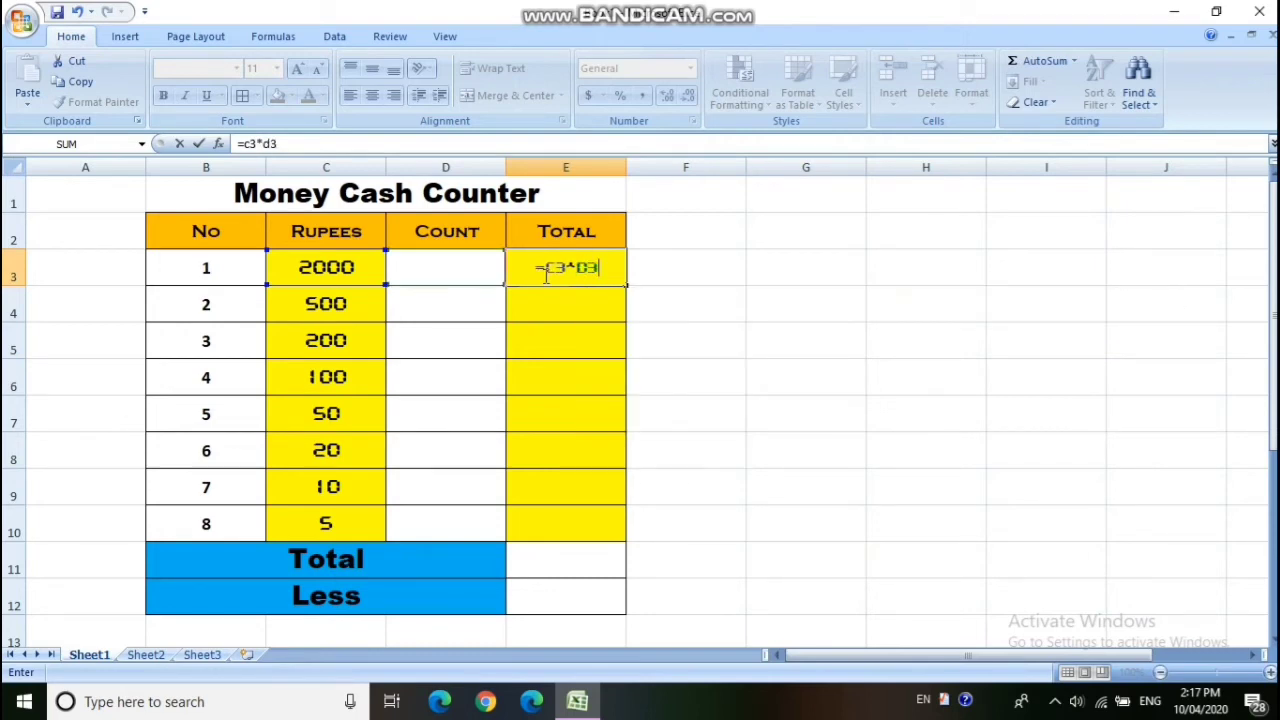
{"action": "key", "text": "Return"}
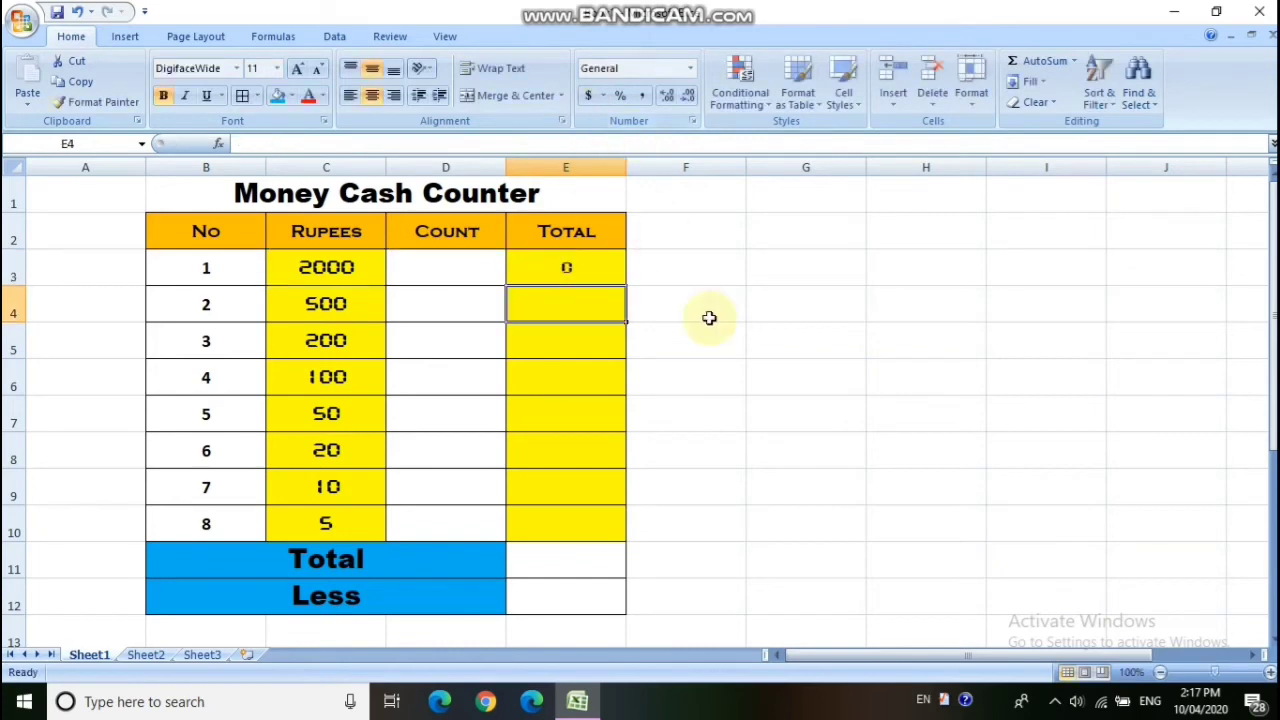
- Widen column G beside the table to roughly two and a half times its current width
{"action": "left_click", "coordinate": [794, 303]}
{"action": "type", "text": "f"}
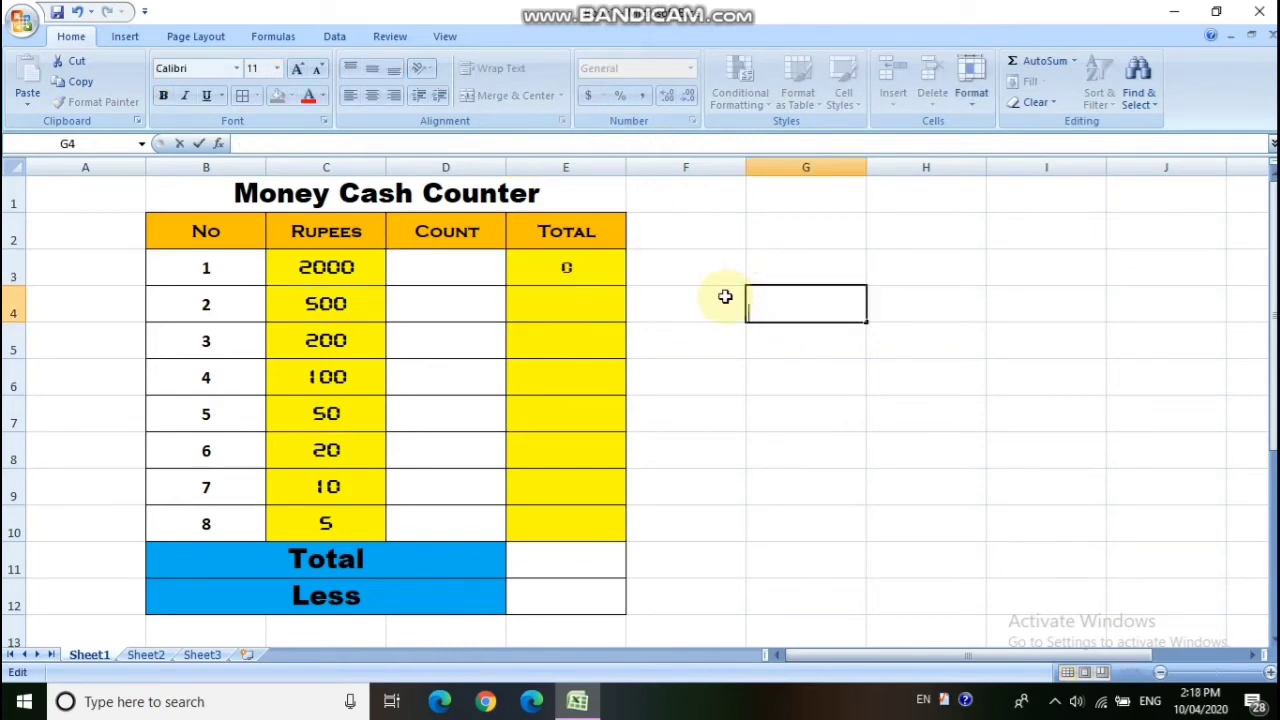
{"action": "left_click", "coordinate": [277, 68]}
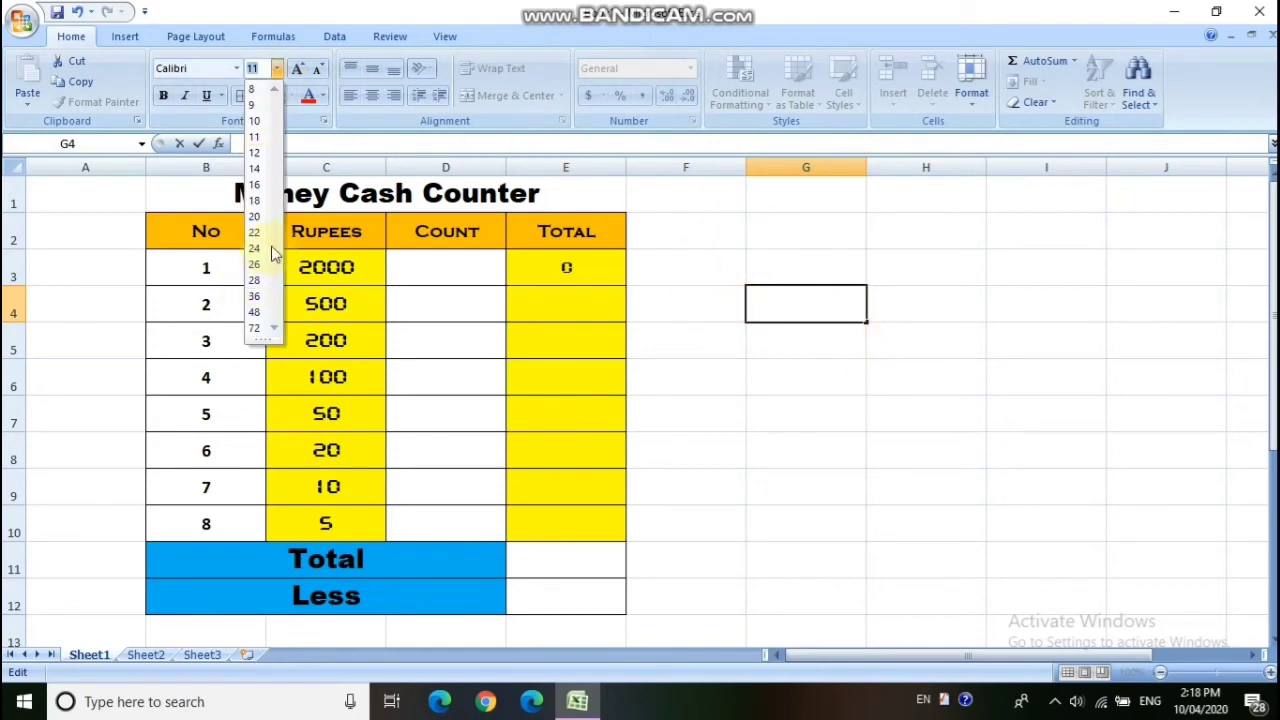
{"action": "left_click", "coordinate": [273, 248]}
{"action": "left_click", "coordinate": [870, 167]}
{"action": "left_click_drag", "start_coordinate": [866, 167], "coordinate": [1050, 207]}
{"action": "left_click", "coordinate": [866, 329]}
{"action": "type", "text": "dd"}
{"action": "left_click", "coordinate": [867, 314]}
{"action": "type", "text": "d"}
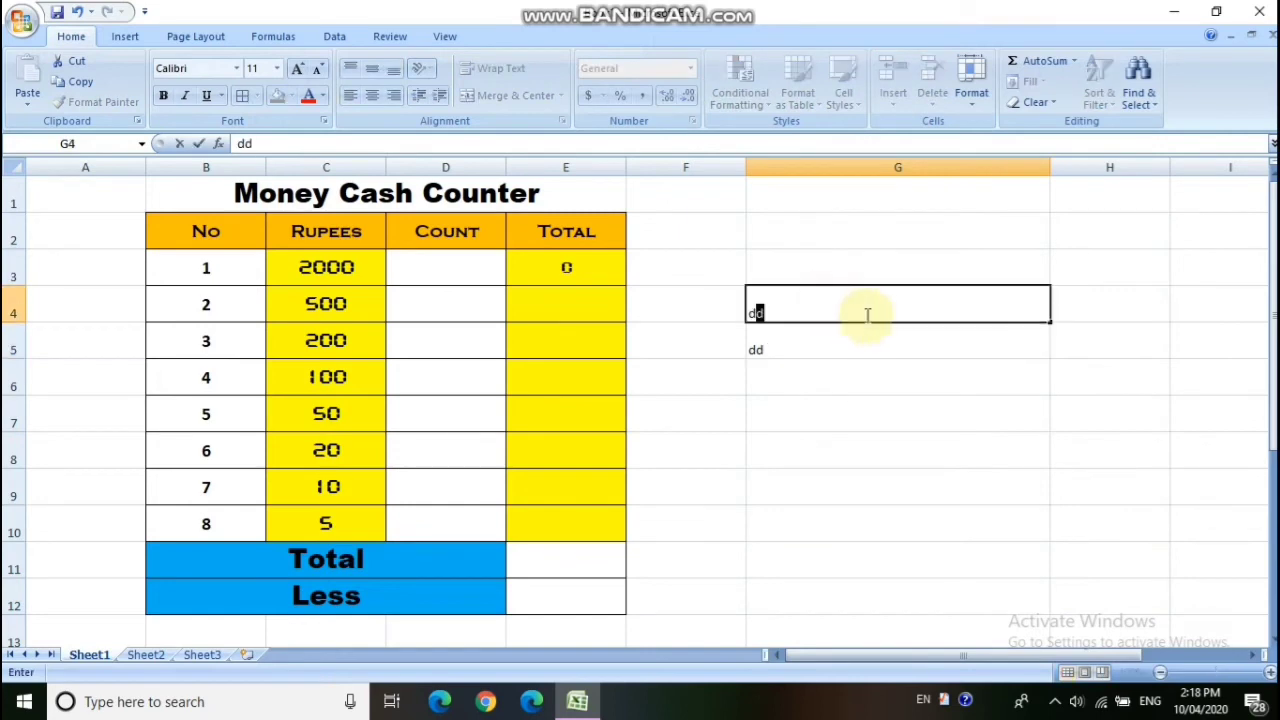
{"action": "key", "text": "Escape"}
{"action": "left_click", "coordinate": [800, 347]}
{"action": "key", "text": "BackSpace"}
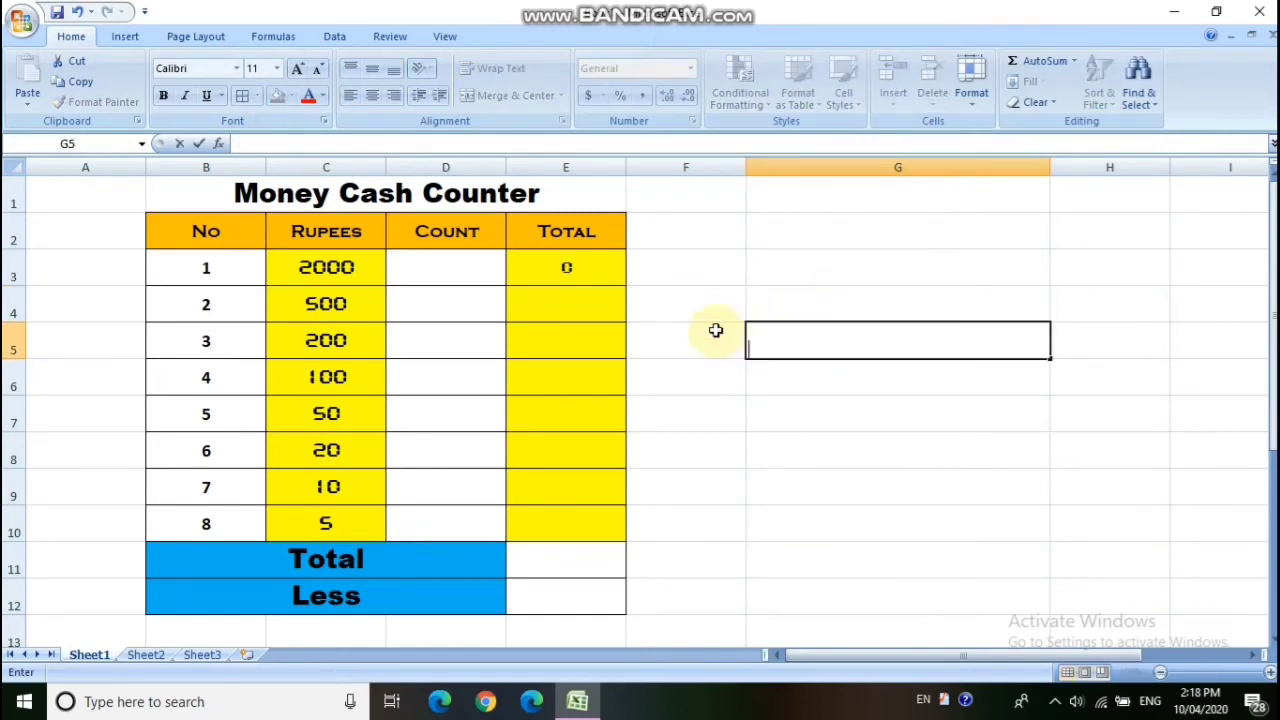
- Write the formula =C3*D3 in cell G5 at font size 24 as a demonstration and clear the cell again
{"action": "left_click", "coordinate": [277, 68]}
{"action": "left_click", "coordinate": [273, 248]}
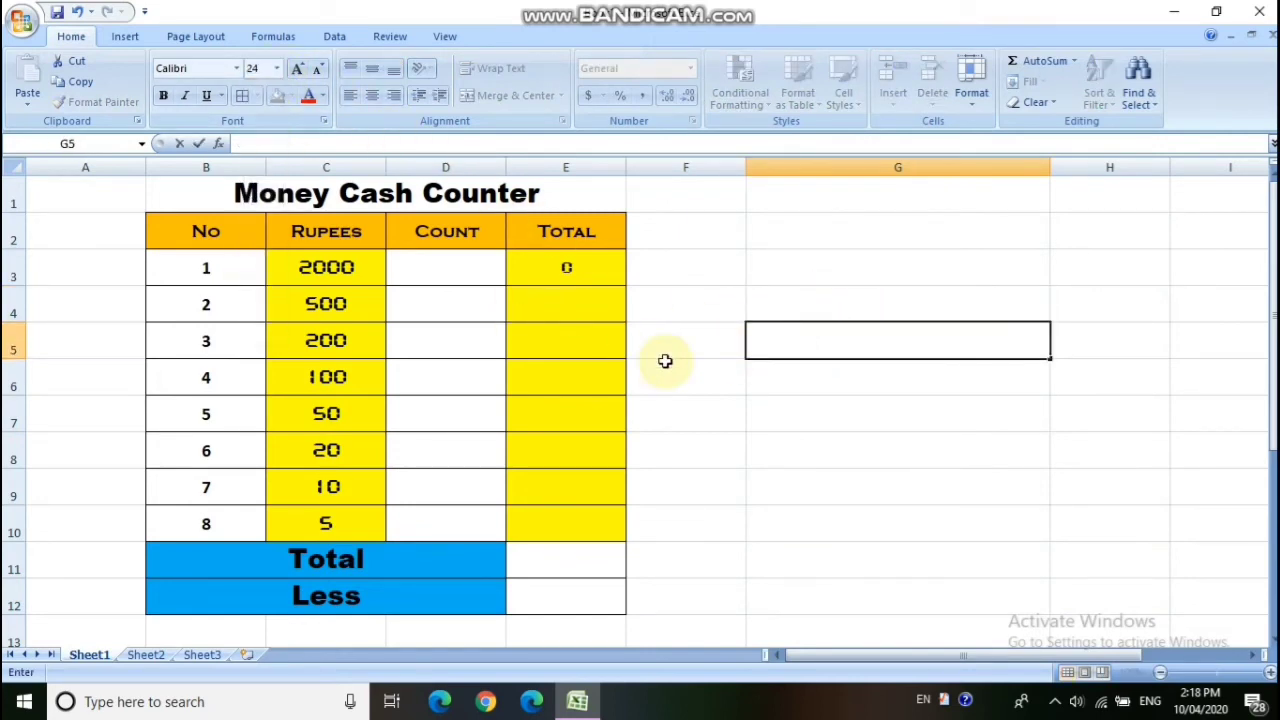
{"action": "type", "text": "="}
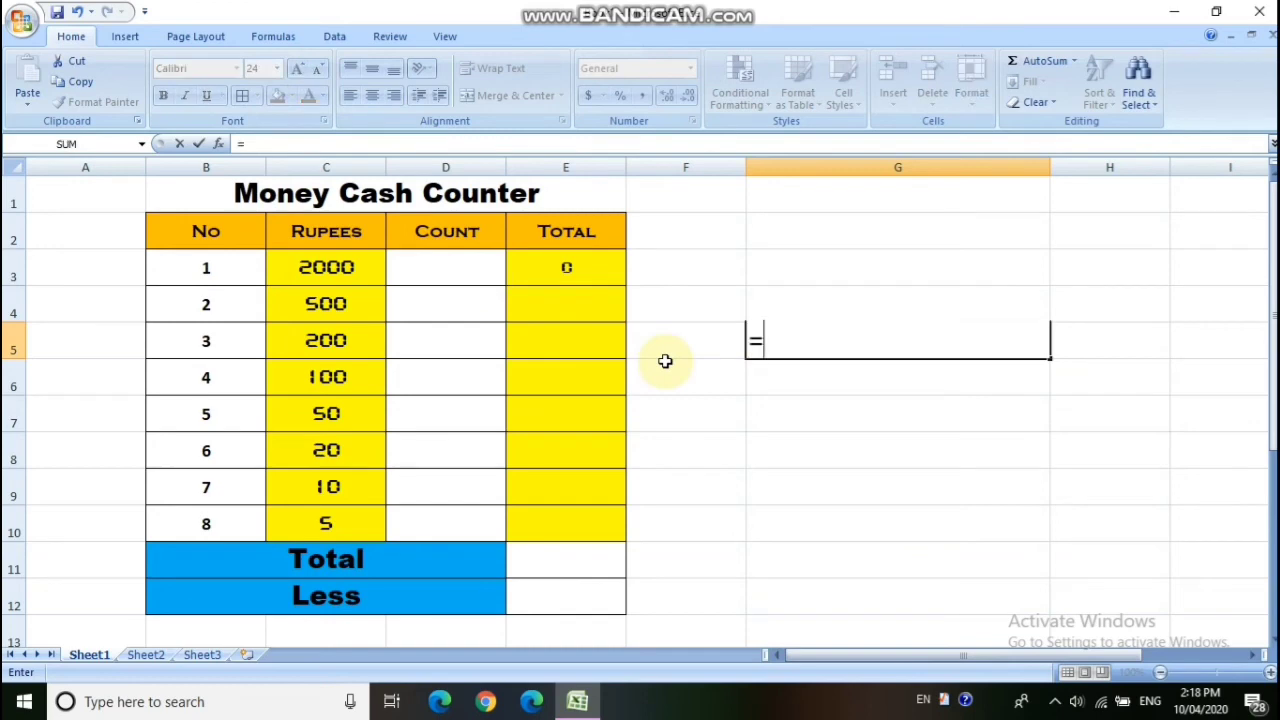
{"action": "type", "text": "c3"}
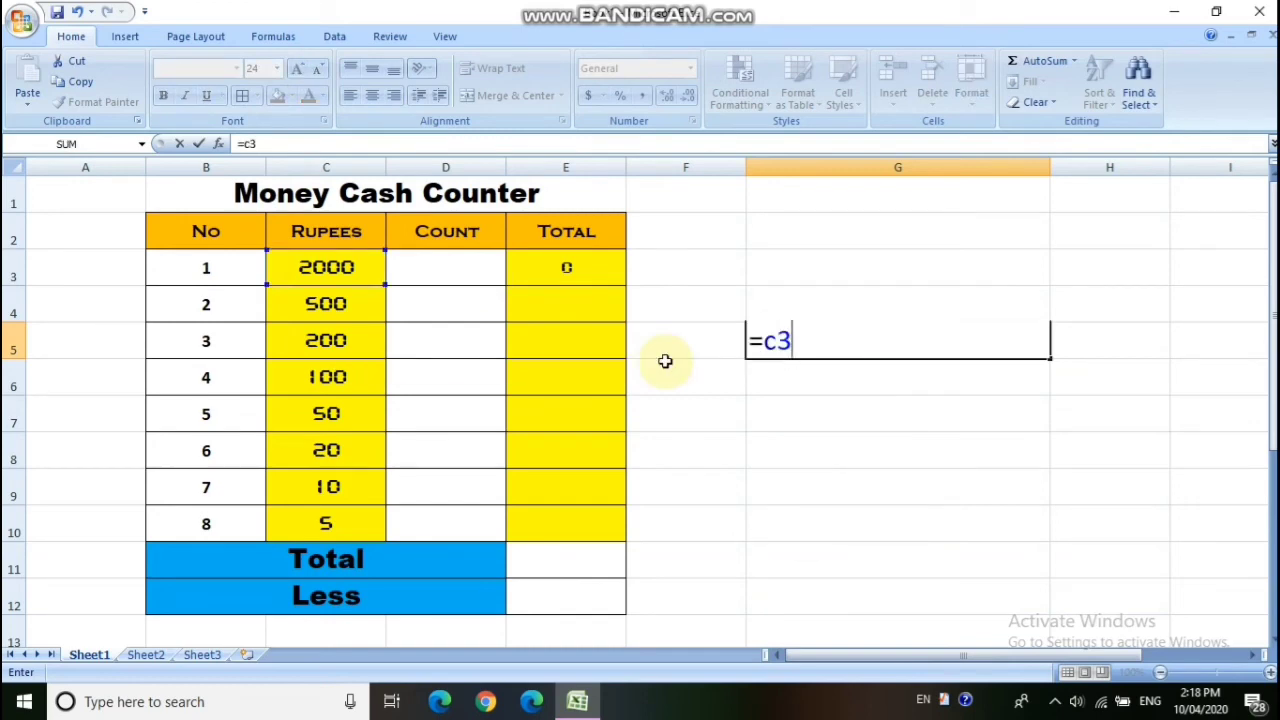
{"action": "type", "text": "*d3"}
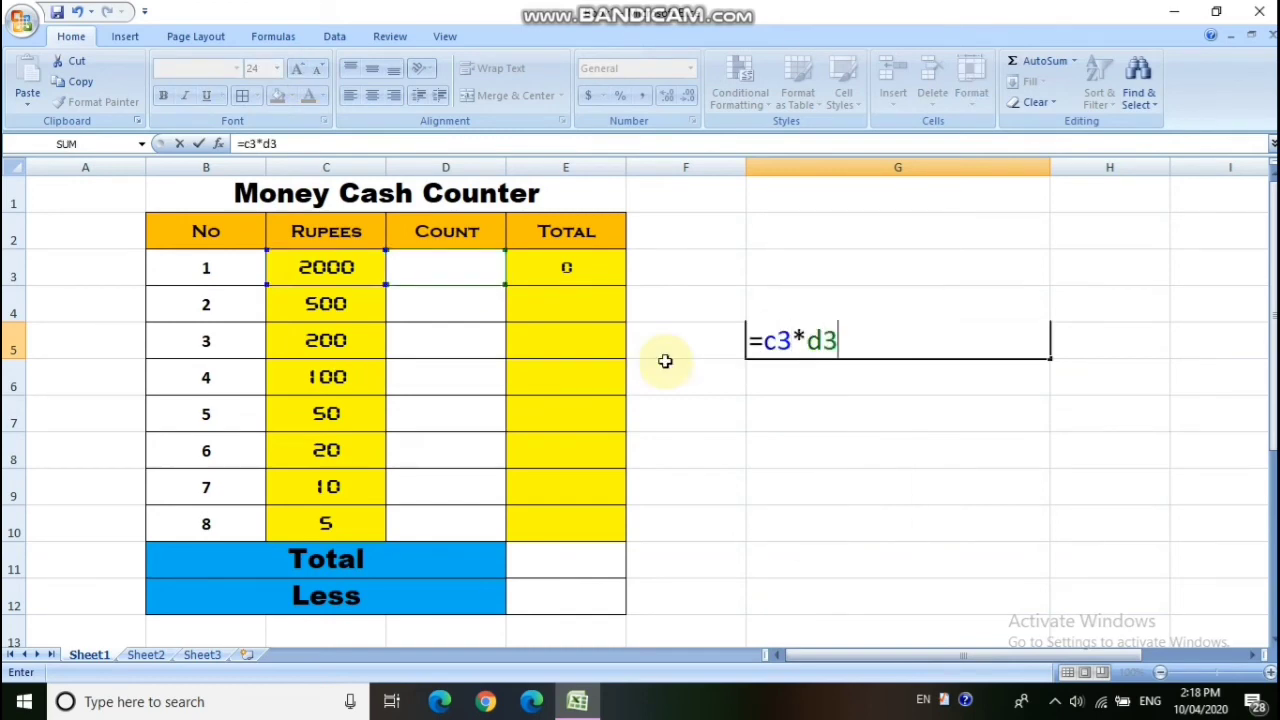
{"action": "key", "text": "Return"}
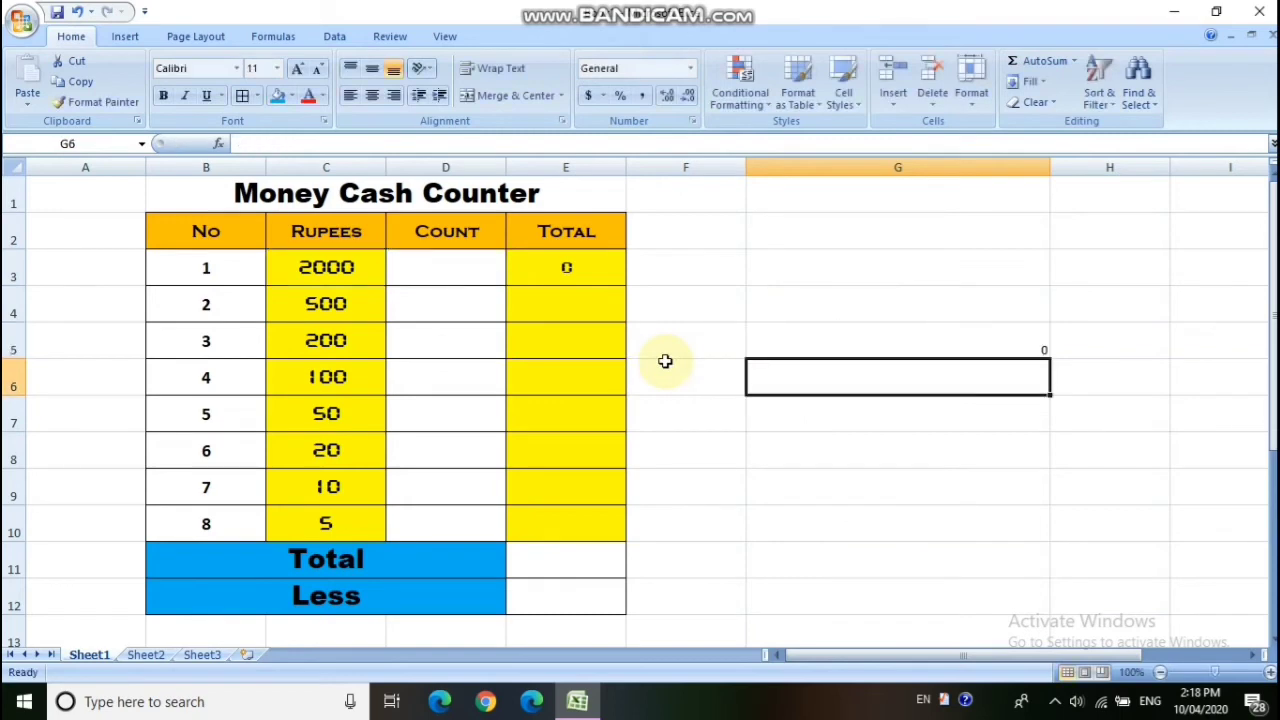
{"action": "left_click", "coordinate": [922, 329]}
{"action": "key", "text": "Delete"}
{"action": "left_click", "coordinate": [975, 412]}
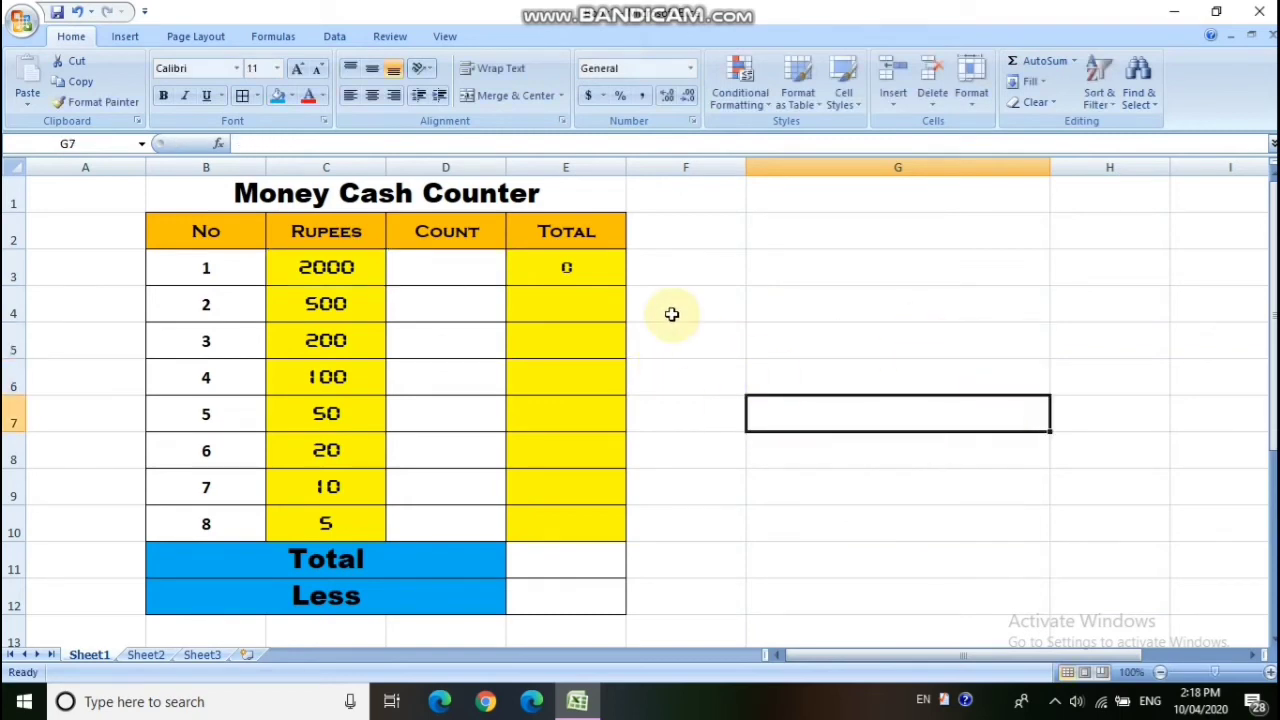
- Fill the formula from cell E3 down through E10 so every denomination row has its total
{"action": "left_click", "coordinate": [572, 267]}
{"action": "left_click_drag", "start_coordinate": [627, 285], "coordinate": [606, 453]}
{"action": "left_click_drag", "start_coordinate": [600, 524], "coordinate": [605, 525]}
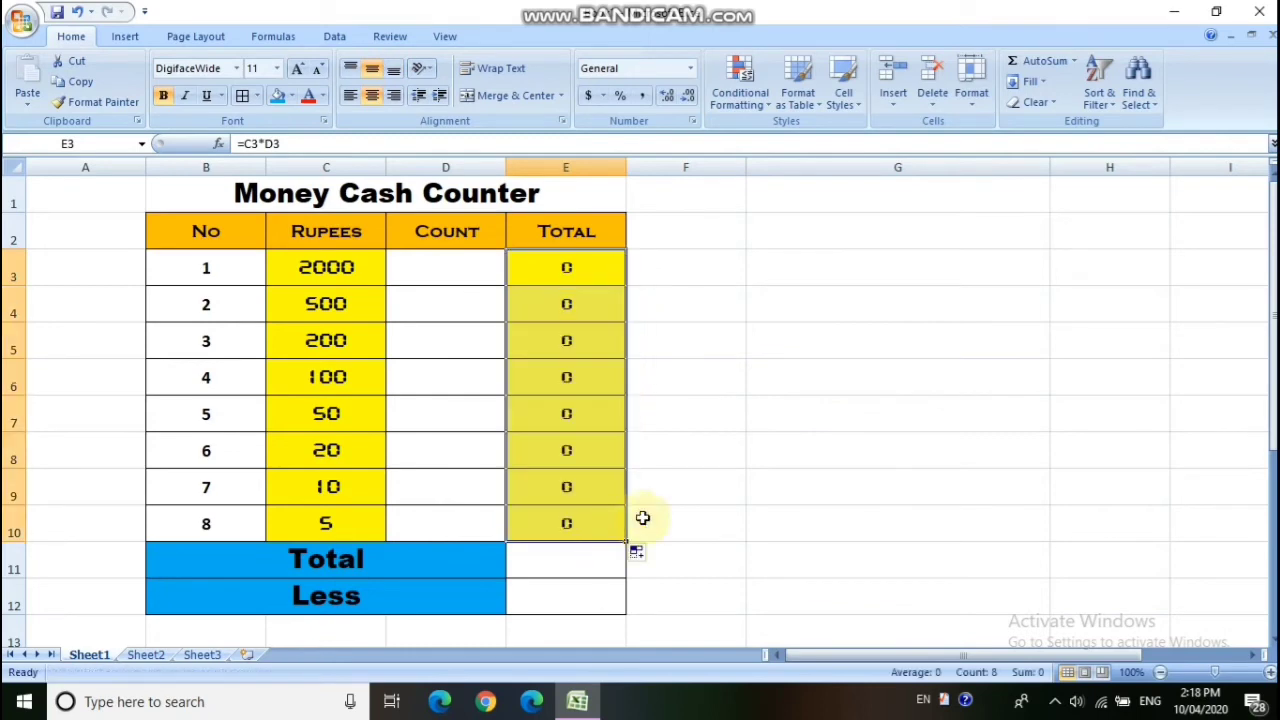
{"action": "left_click", "coordinate": [733, 475]}
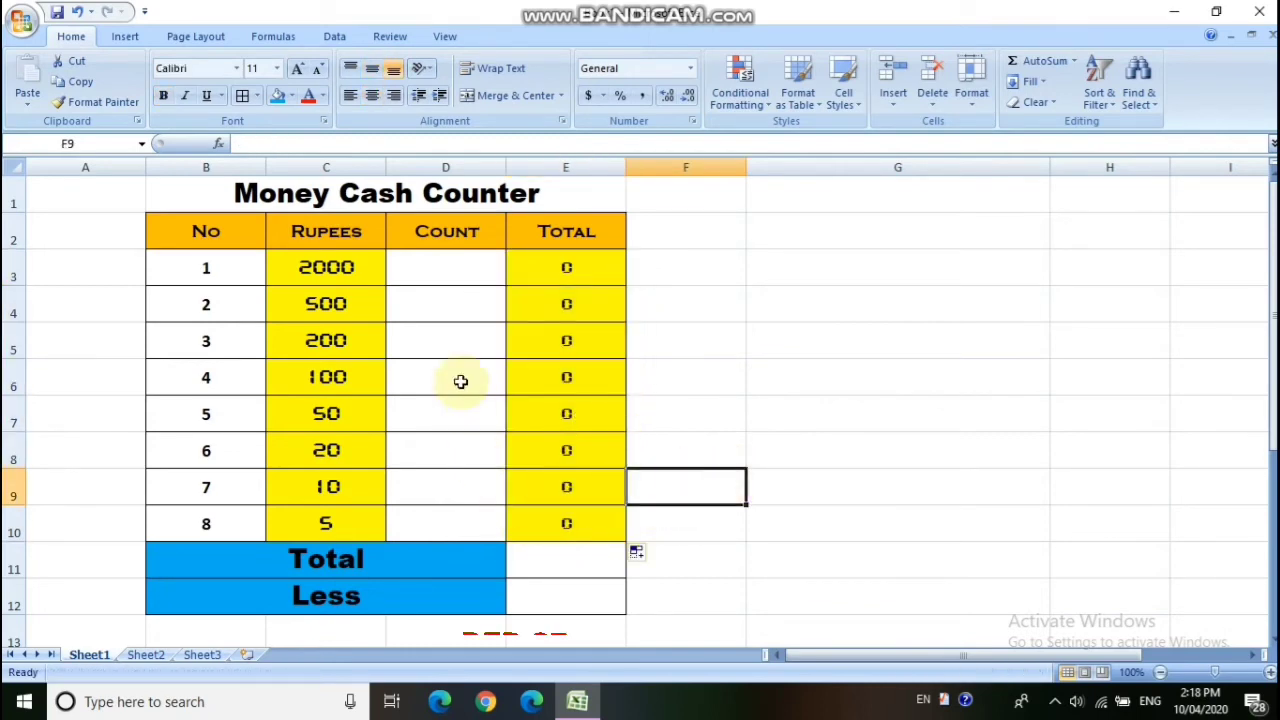
- Sum the Total column values E3:E10 into cell E11 with AutoSum
{"action": "left_click", "coordinate": [571, 560]}
{"action": "left_click_drag", "start_coordinate": [594, 268], "coordinate": [570, 562]}
{"action": "left_click", "coordinate": [1033, 61]}
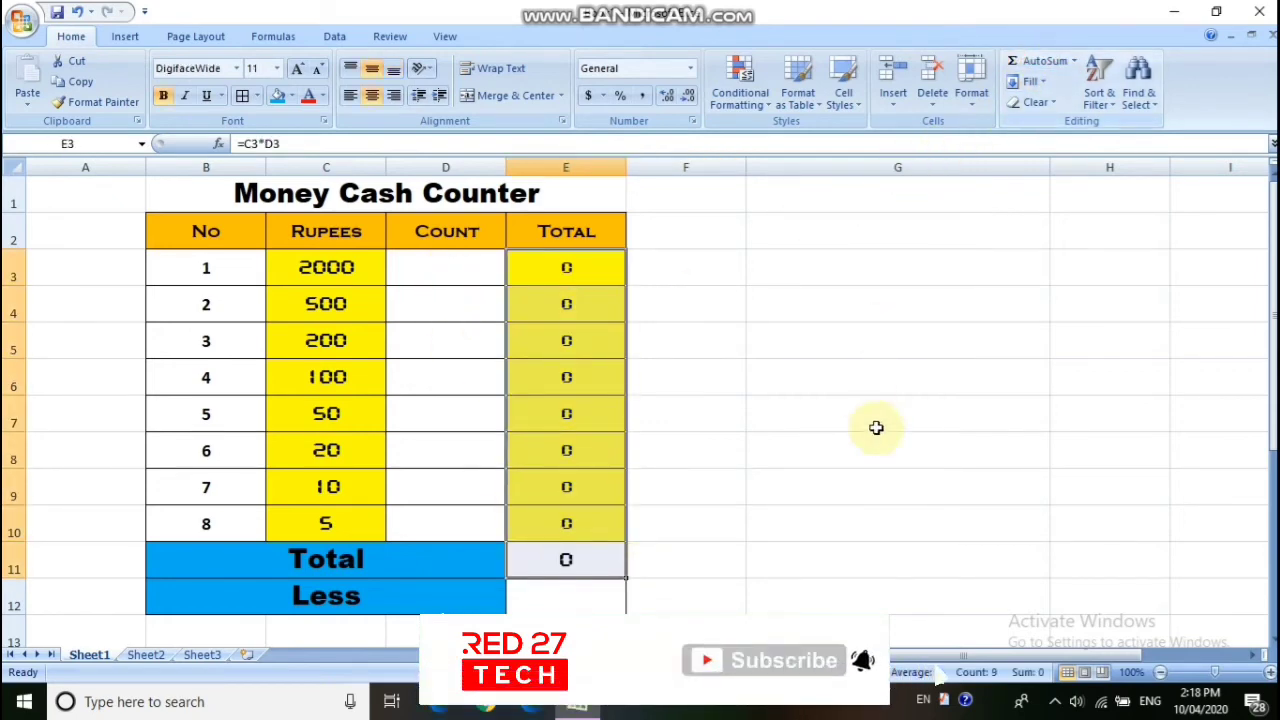
{"action": "left_click", "coordinate": [874, 424]}
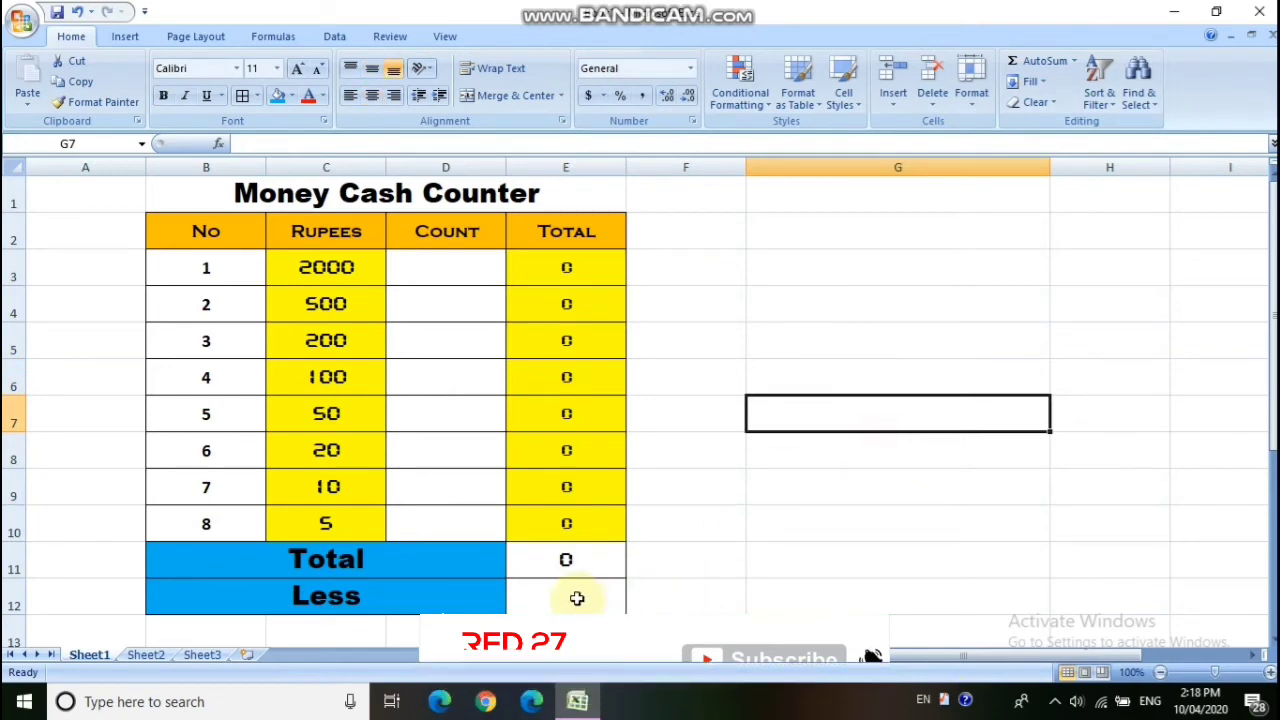
- Merge and center cells G5:G7 beside the table into one box
{"action": "left_click", "coordinate": [577, 598]}
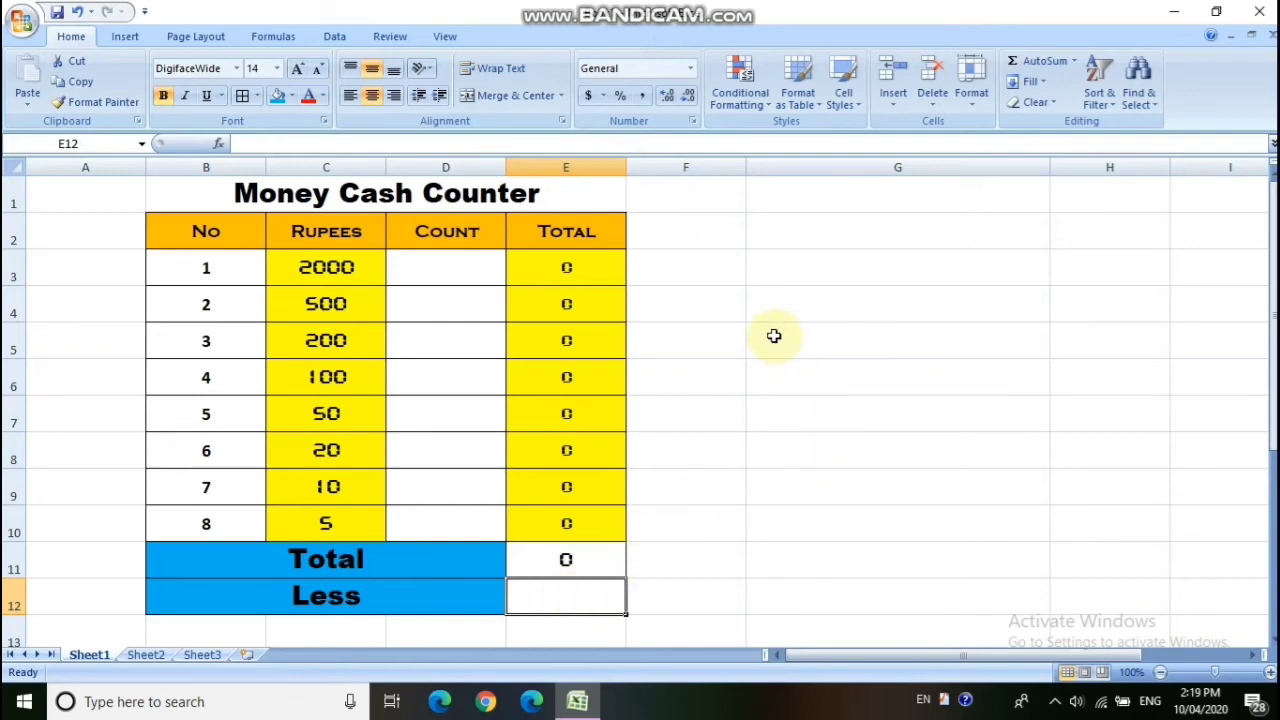
{"action": "left_click_drag", "start_coordinate": [771, 334], "coordinate": [791, 409]}
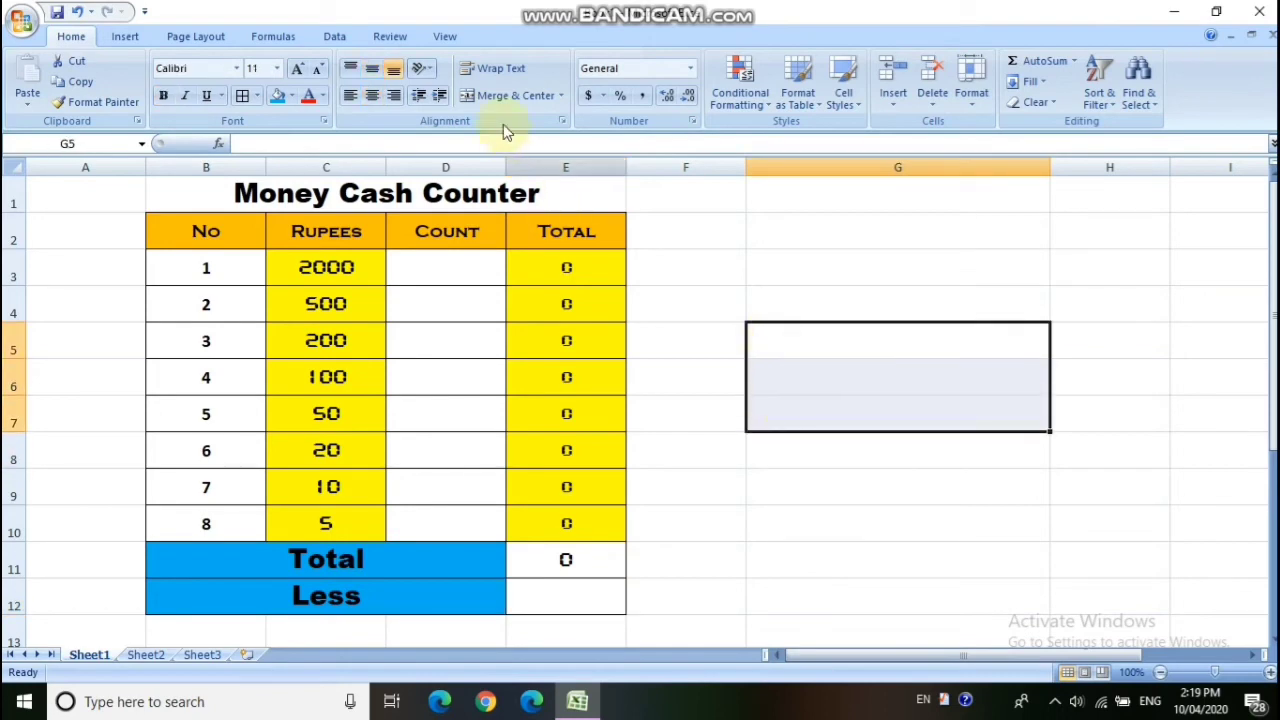
{"action": "left_click", "coordinate": [485, 94]}
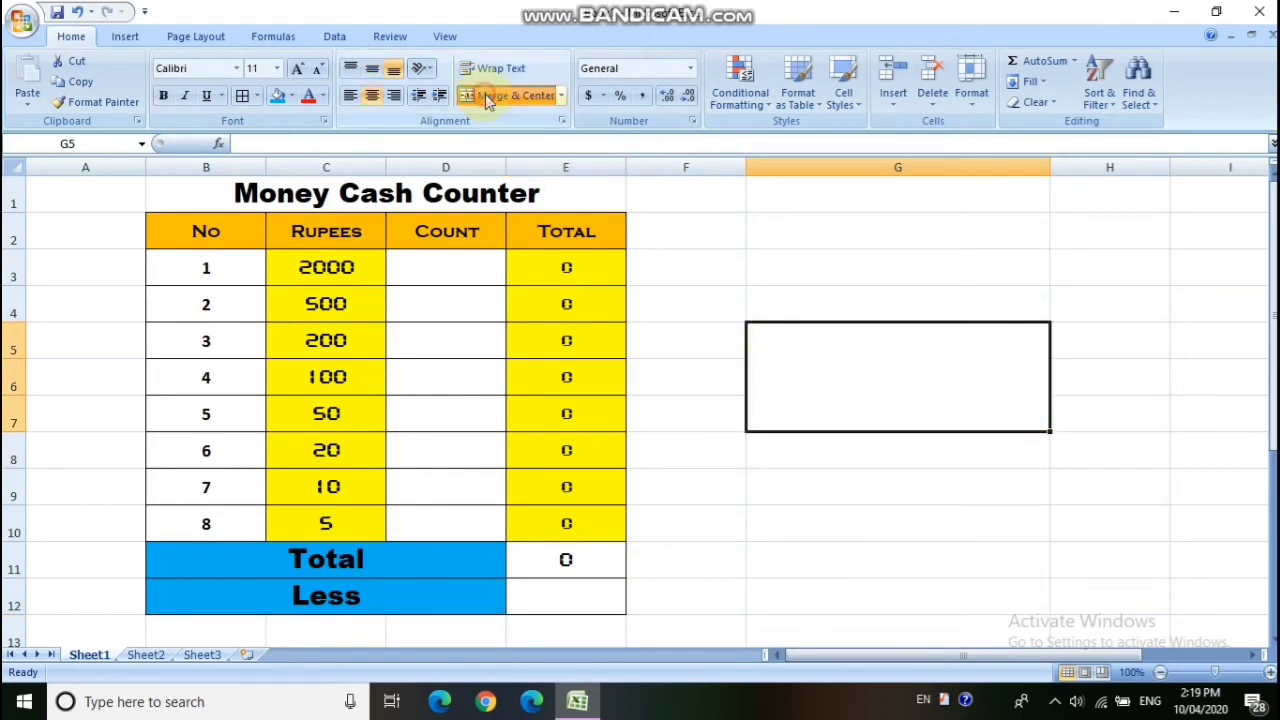
- Review the Format Cells settings for the merged G5:G7 box and fill it with red
{"action": "left_click", "coordinate": [293, 96]}
{"action": "left_click", "coordinate": [257, 96]}
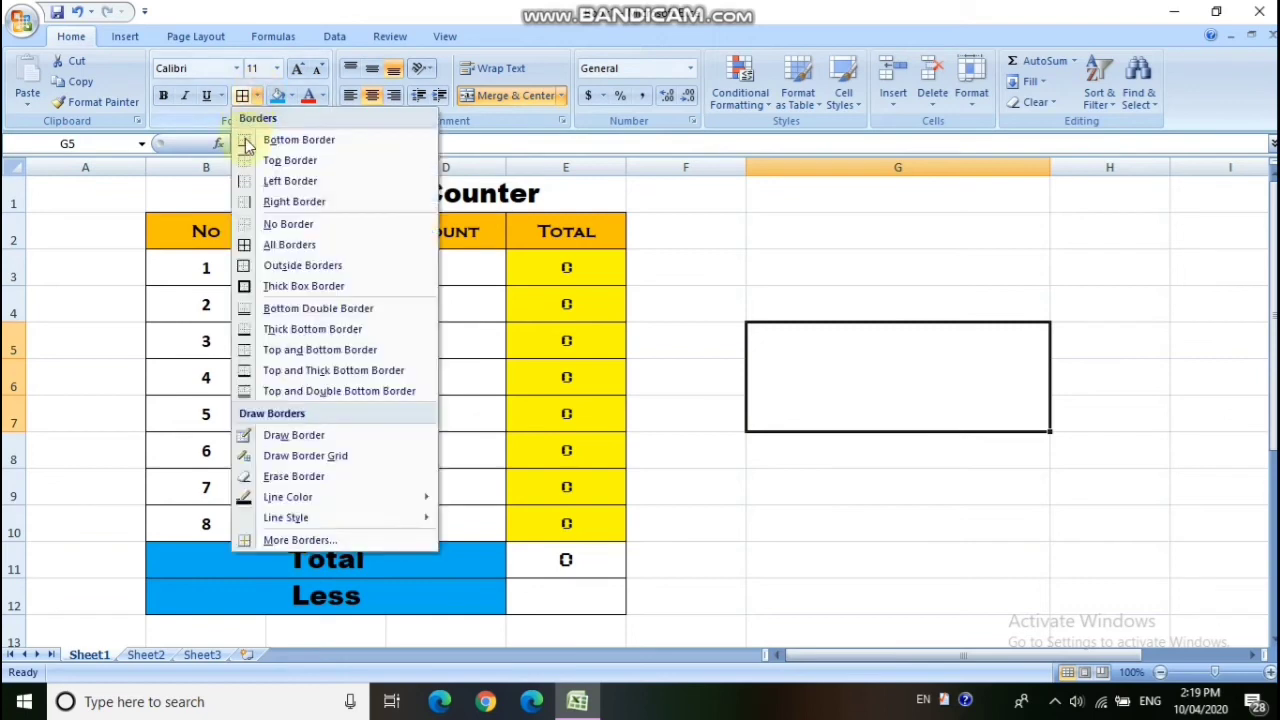
{"action": "key", "text": "Escape"}
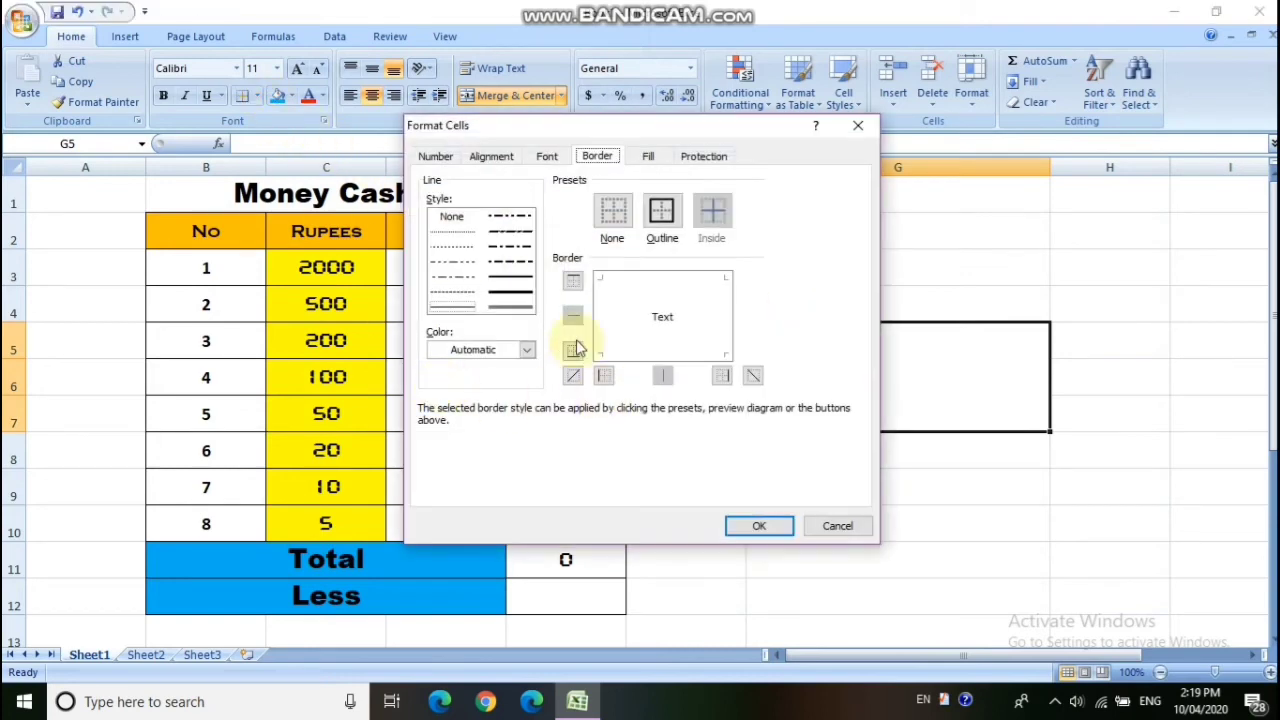
{"action": "left_click", "coordinate": [550, 155]}
{"action": "left_click", "coordinate": [432, 157]}
{"action": "left_click", "coordinate": [491, 157]}
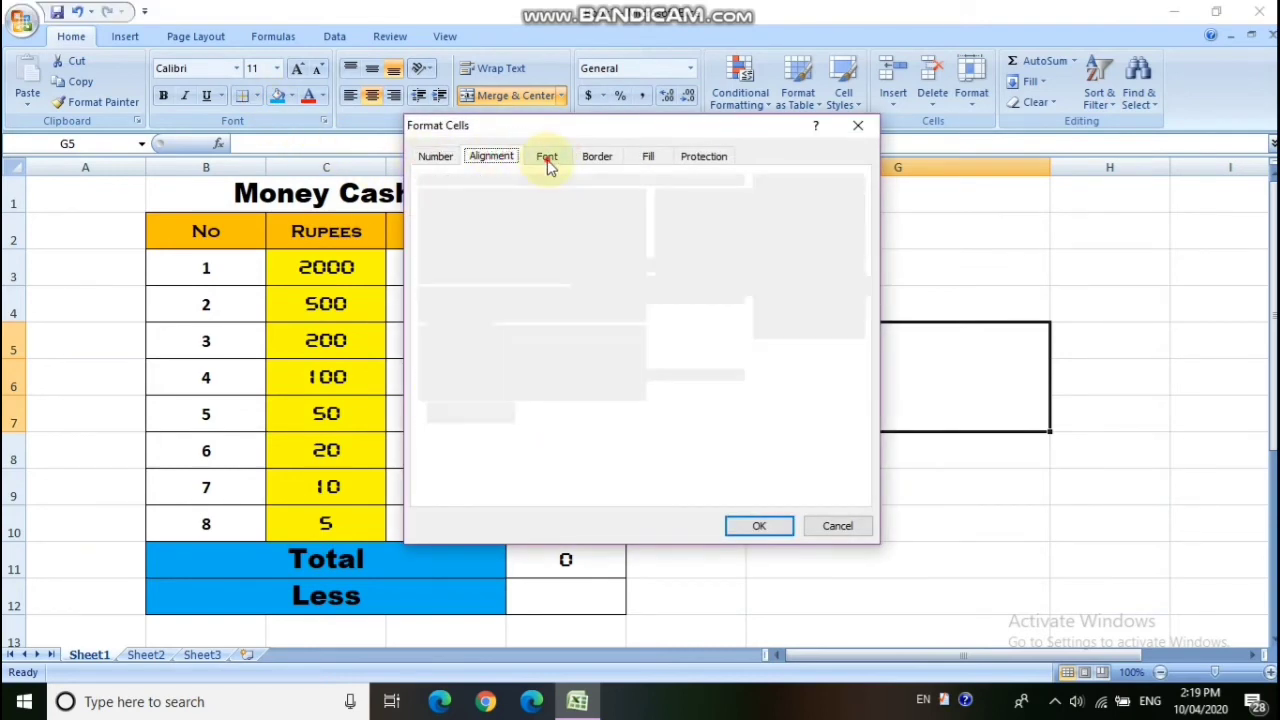
{"action": "left_click", "coordinate": [598, 156]}
{"action": "left_click", "coordinate": [648, 156]}
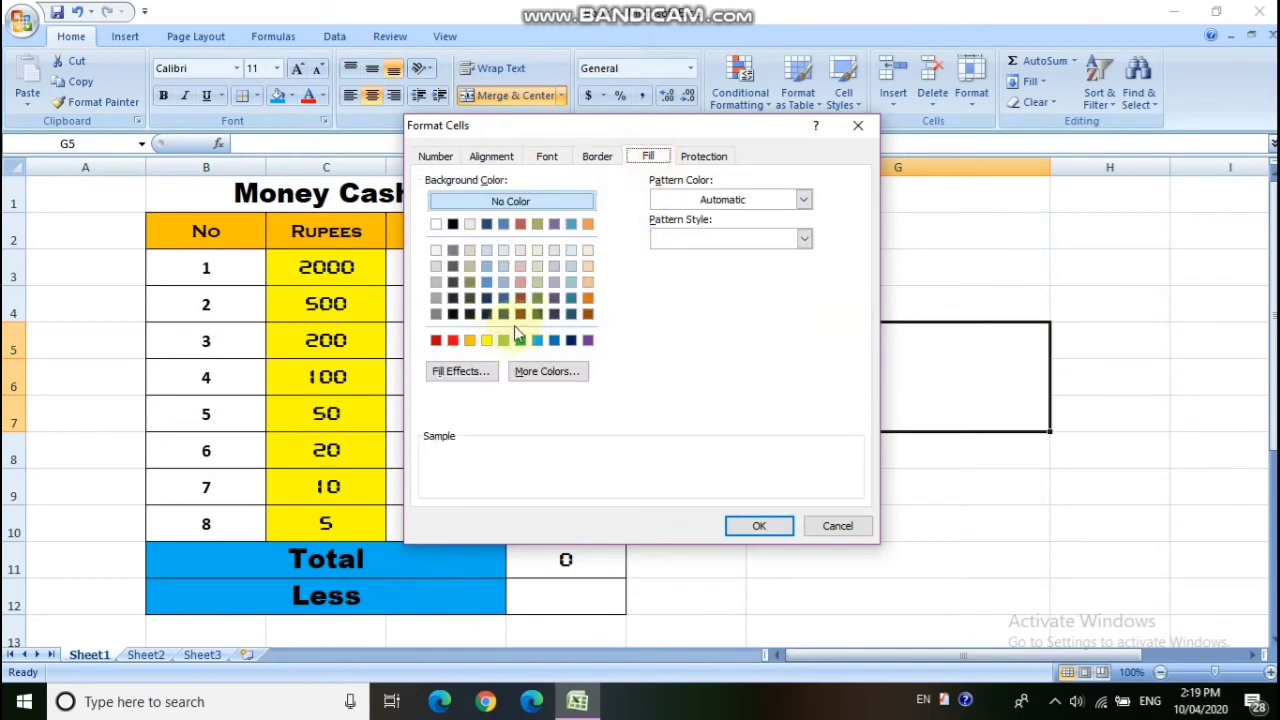
{"action": "left_click", "coordinate": [453, 341]}
{"action": "left_click", "coordinate": [757, 528]}
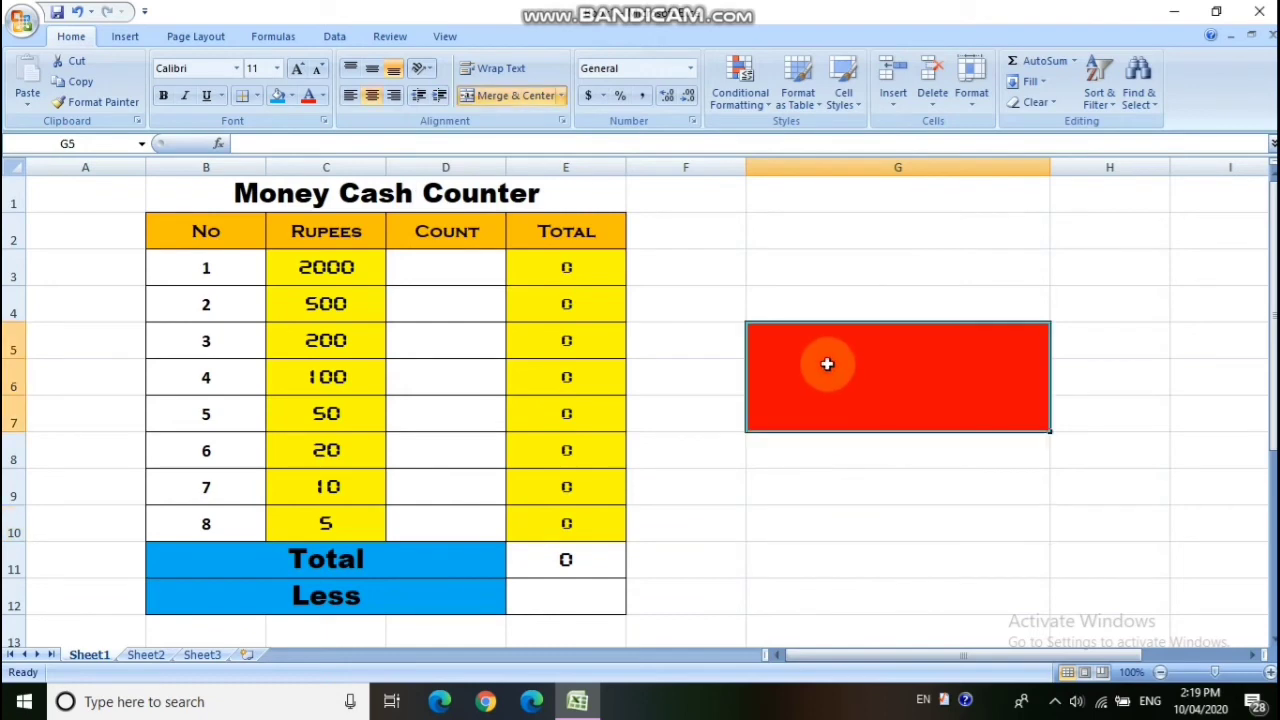
- Fill the merged G5:G7 box with a dark tan theme color and give it a Thick Box Border
{"action": "left_click", "coordinate": [291, 96]}
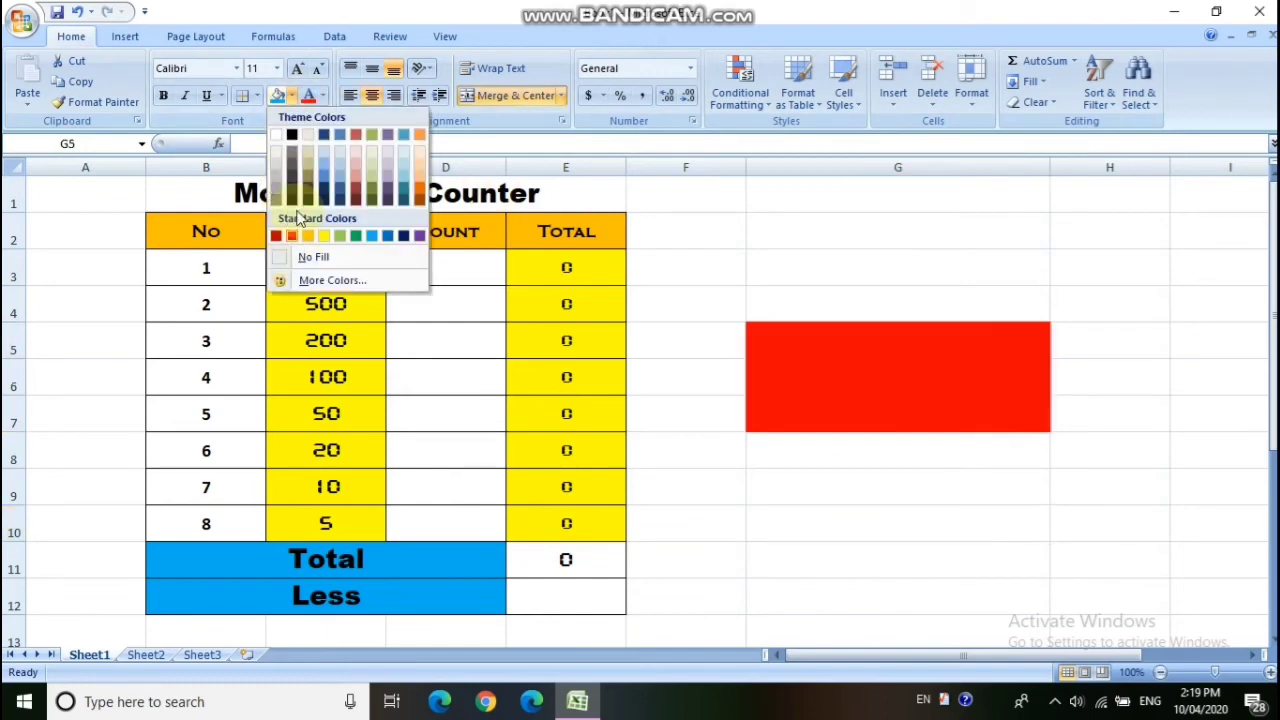
{"action": "left_click", "coordinate": [307, 158]}
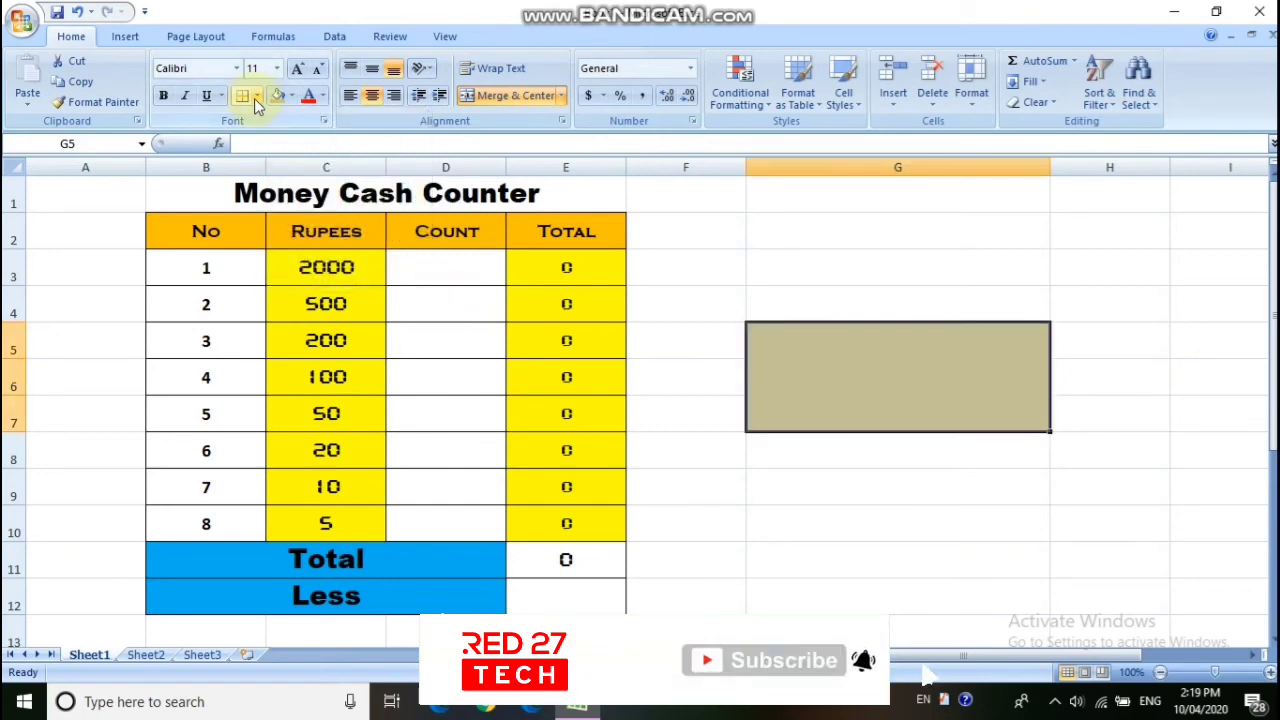
{"action": "left_click", "coordinate": [257, 96]}
{"action": "left_click", "coordinate": [300, 286]}
{"action": "left_click", "coordinate": [726, 487]}
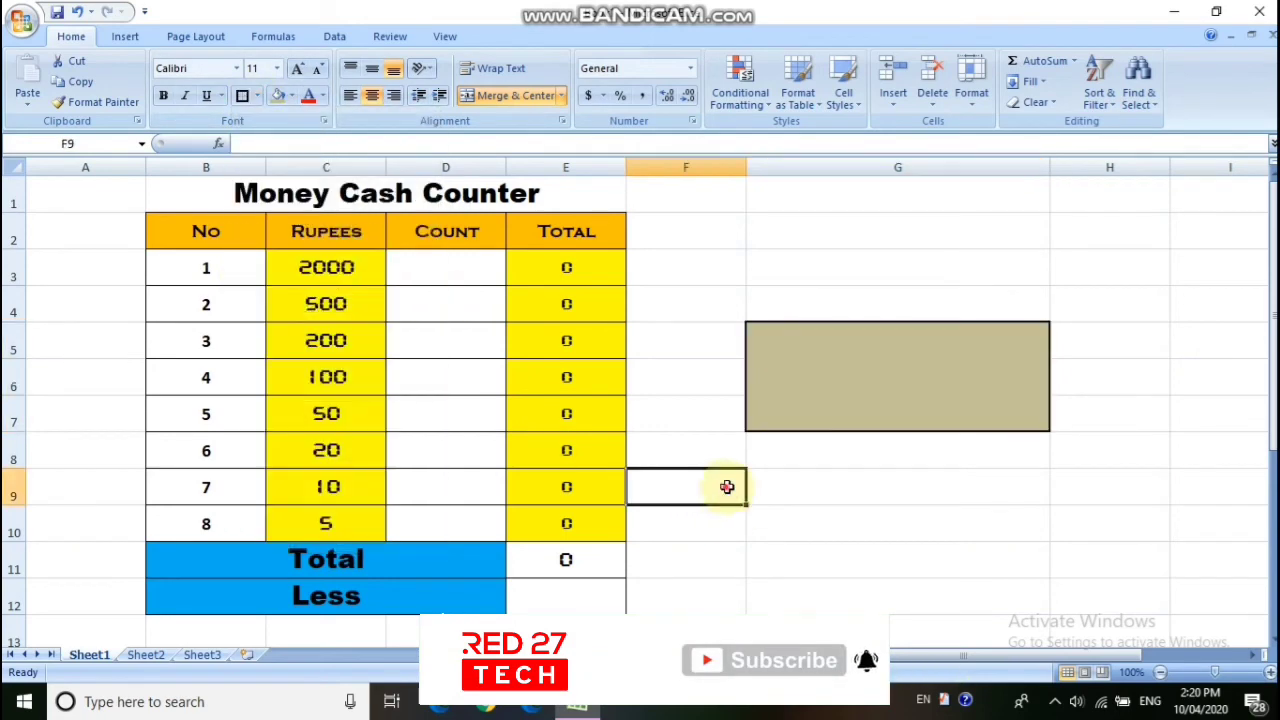
{"action": "left_click", "coordinate": [894, 406]}
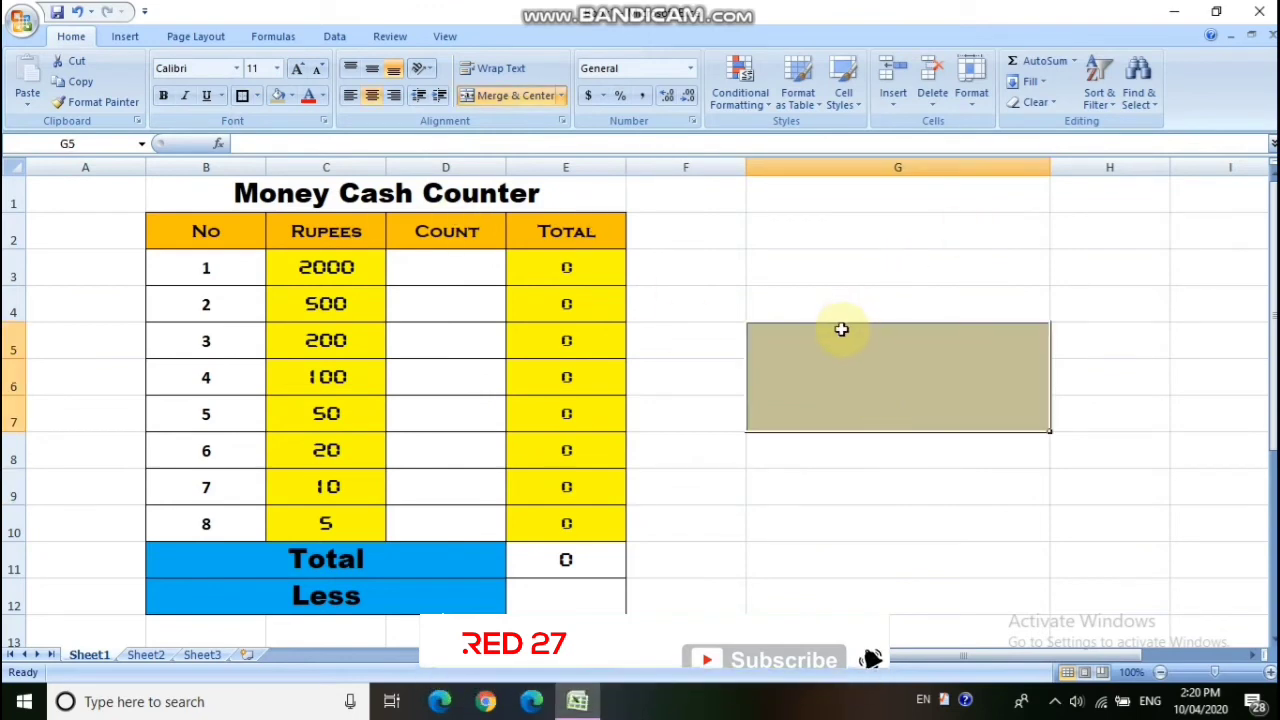
{"action": "left_click", "coordinate": [871, 384]}
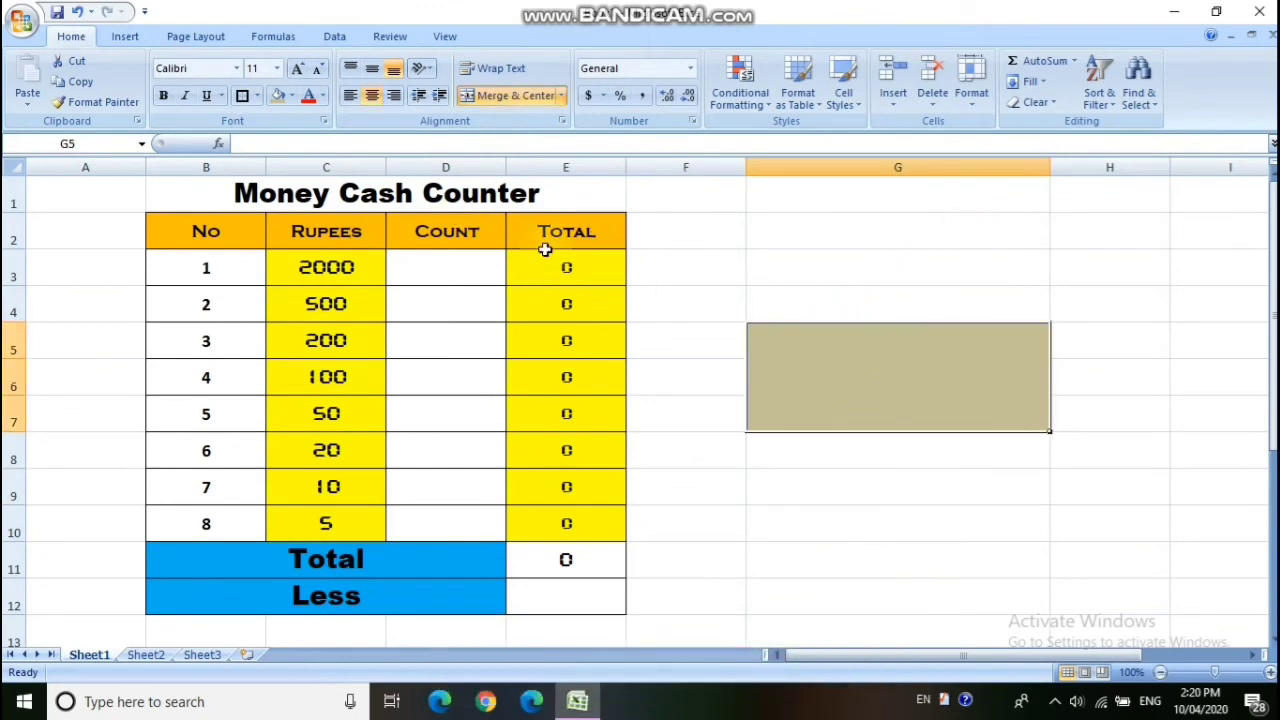
- Copy the formatting of the 500 denomination cell onto the G5:G7 box with Format Painter
{"action": "left_click", "coordinate": [355, 310]}
{"action": "left_click", "coordinate": [110, 102]}
{"action": "left_click", "coordinate": [803, 380]}
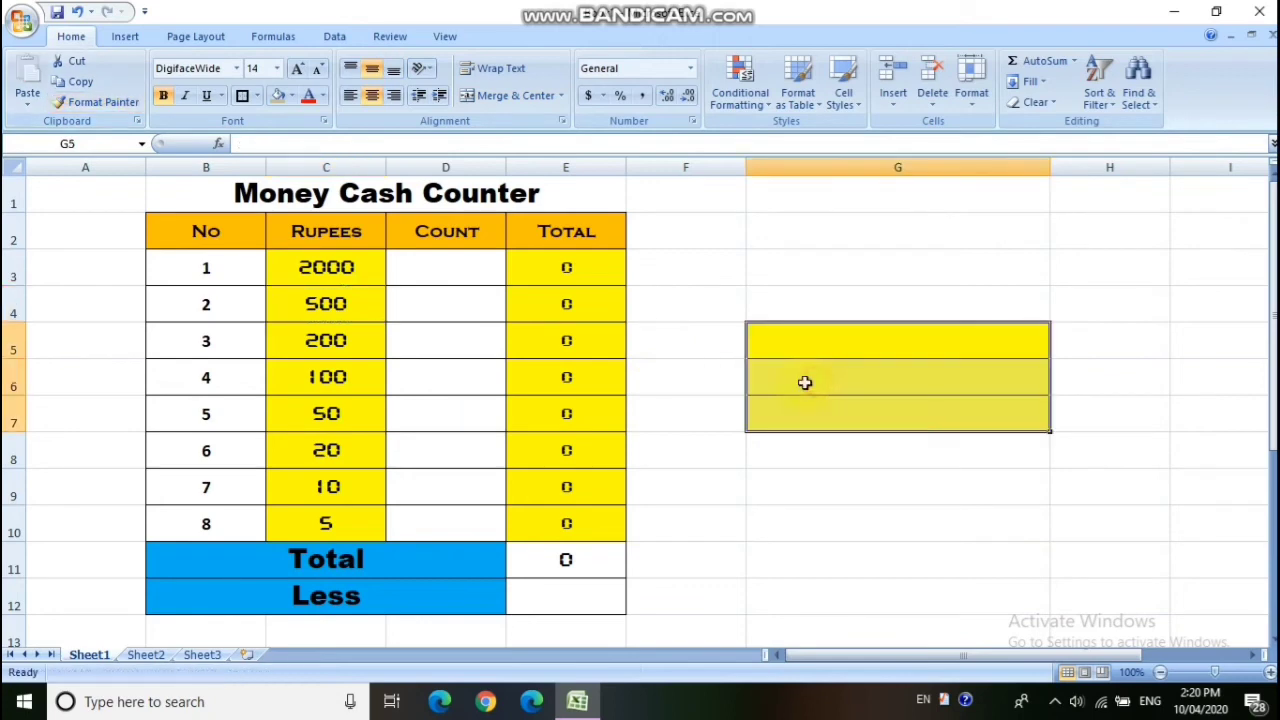
- Merge and center cells G5:G7 again and fill the box with the same dark tan color
{"action": "left_click_drag", "start_coordinate": [843, 354], "coordinate": [844, 408]}
{"action": "left_click", "coordinate": [505, 95]}
{"action": "left_click", "coordinate": [278, 95]}
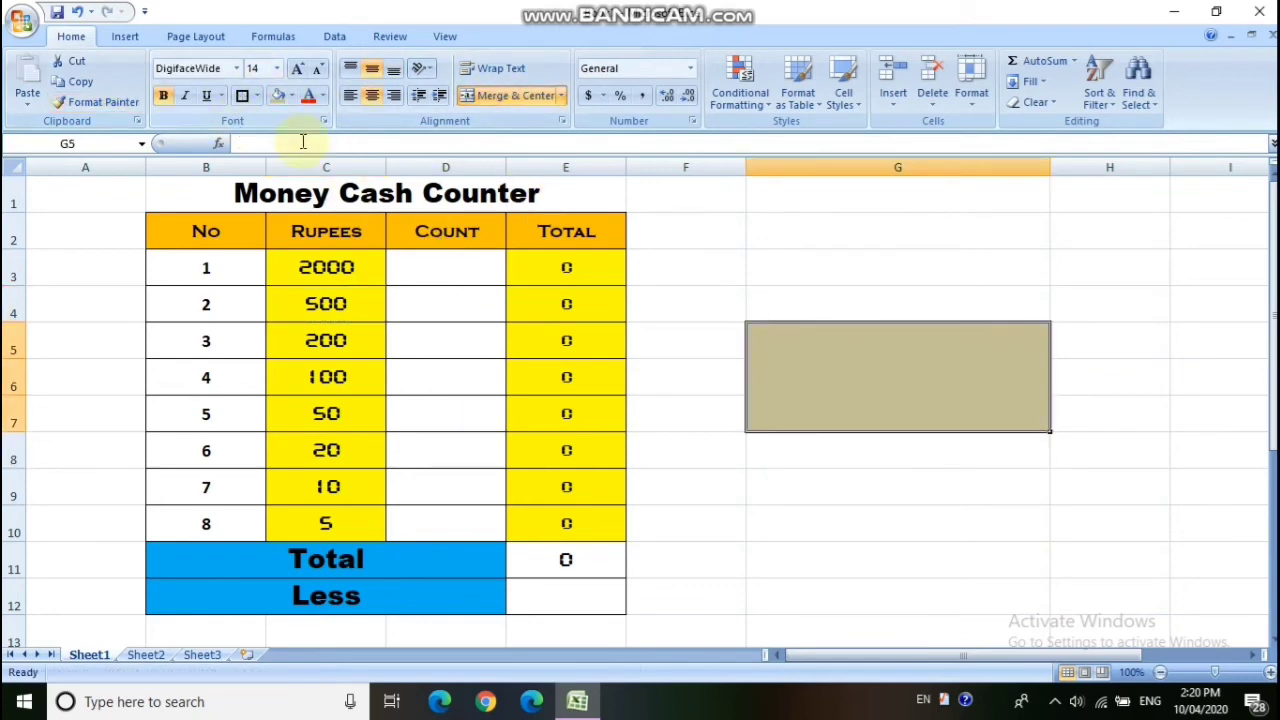
{"action": "left_click", "coordinate": [873, 315]}
{"action": "left_click", "coordinate": [905, 486]}
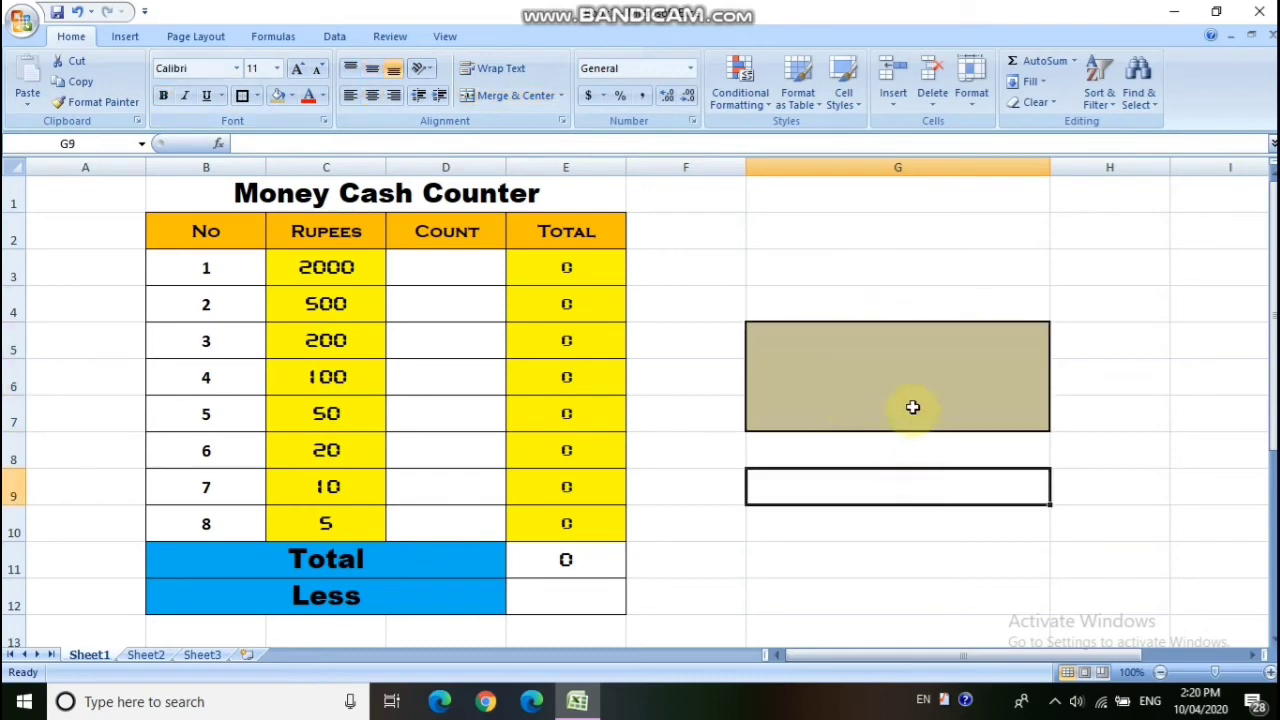
- Try a font size of 72 in the merged G5:G7 box with the digit 1
{"action": "left_click", "coordinate": [909, 403]}
{"action": "left_click", "coordinate": [276, 68]}
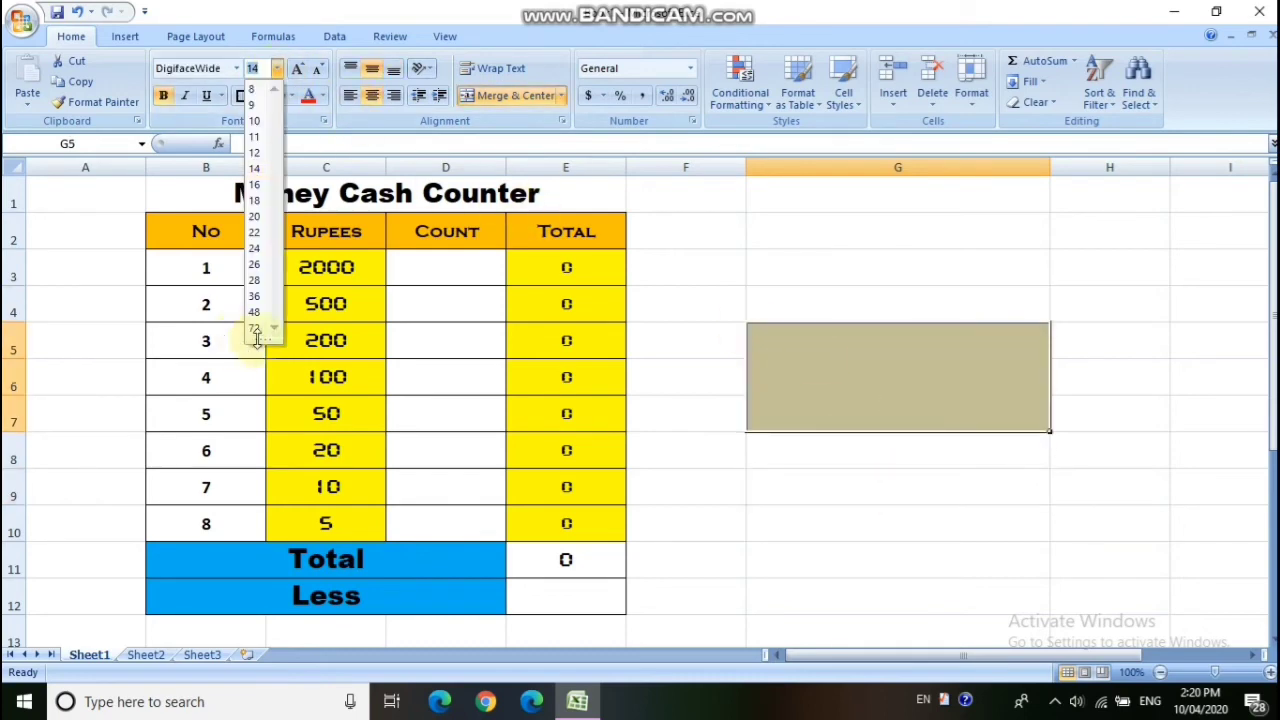
{"action": "left_click", "coordinate": [263, 336]}
{"action": "type", "text": "1"}
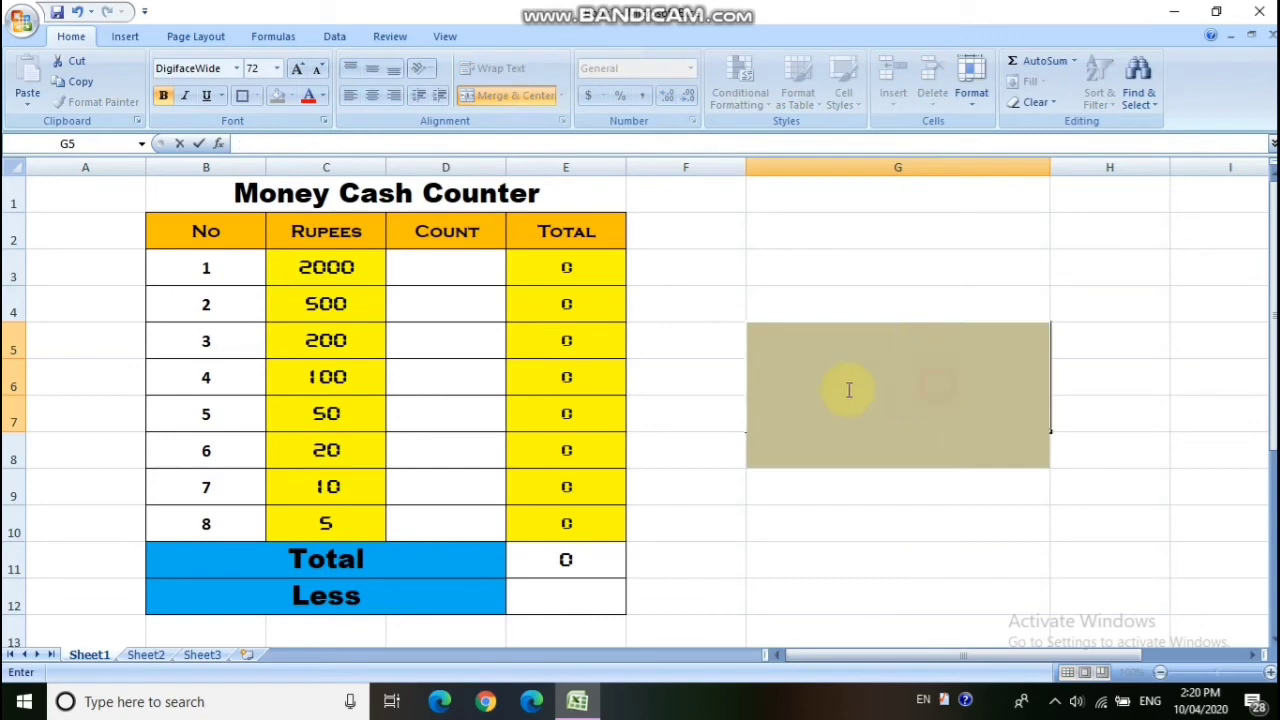
{"action": "left_click", "coordinate": [900, 391]}
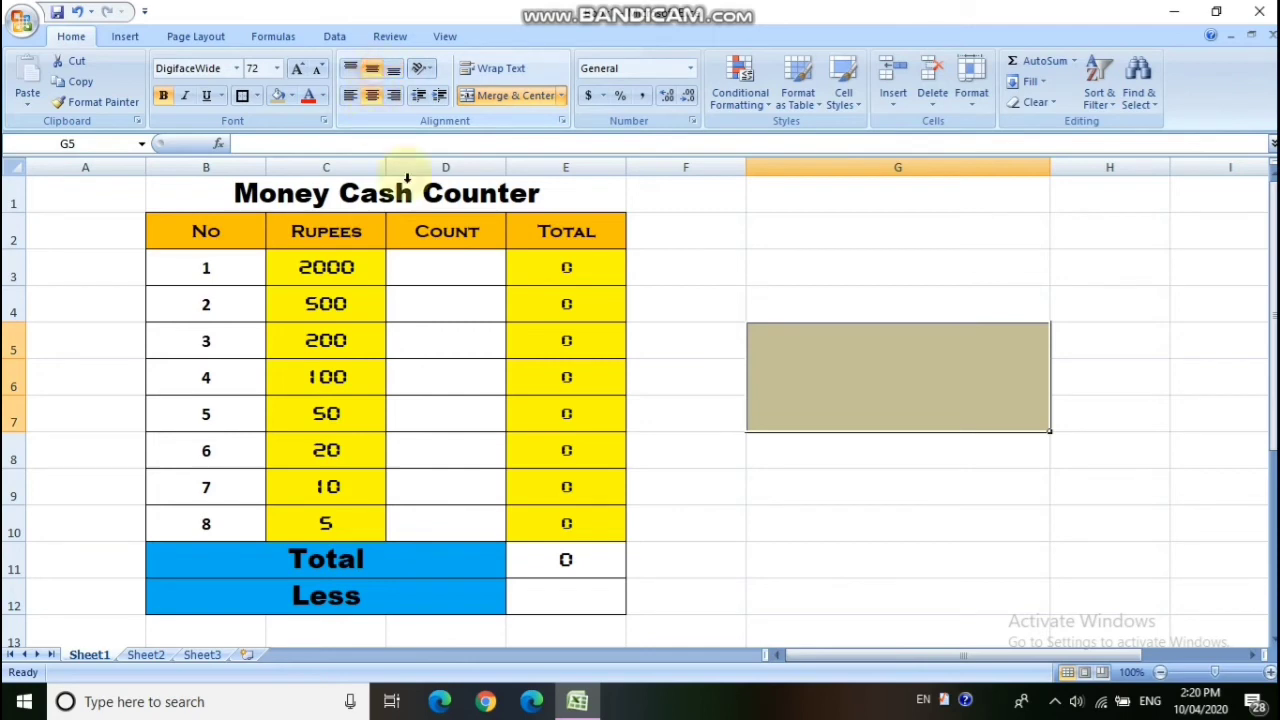
- Set the merged G5:G7 box's font size to 48 and test it with the number 11
{"action": "left_click", "coordinate": [276, 68]}
{"action": "left_click", "coordinate": [256, 311]}
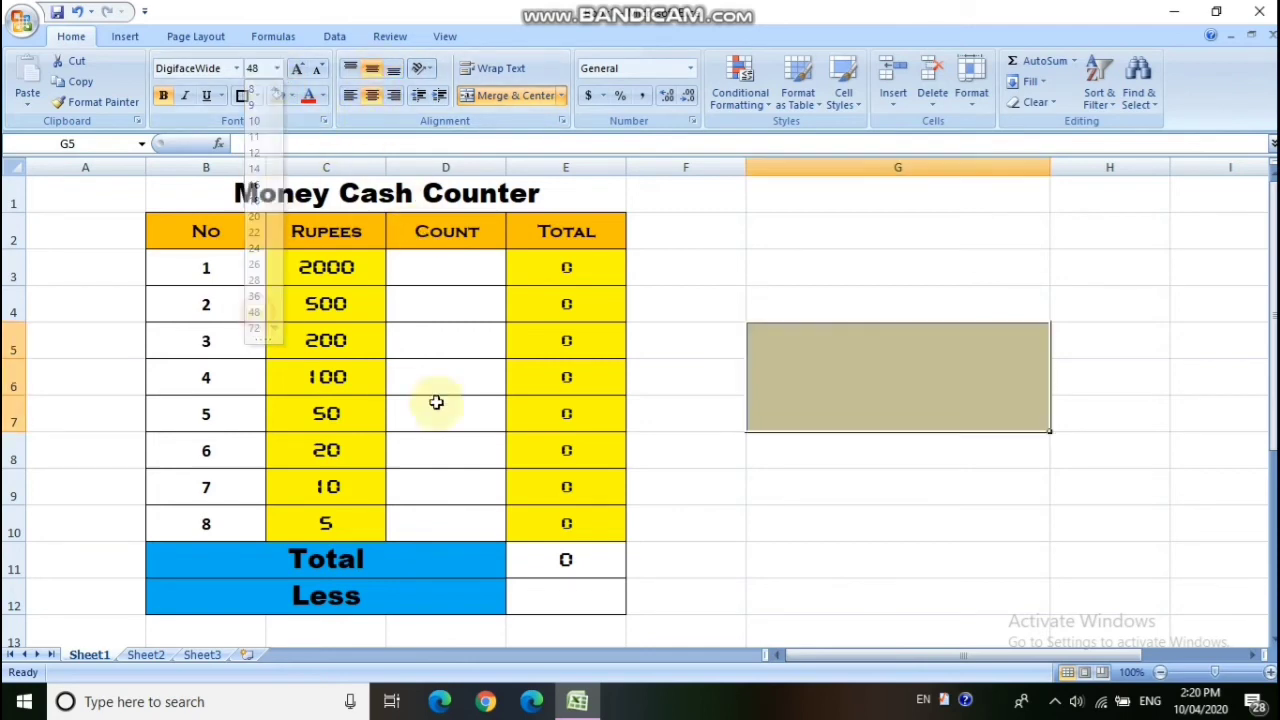
{"action": "type", "text": "11"}
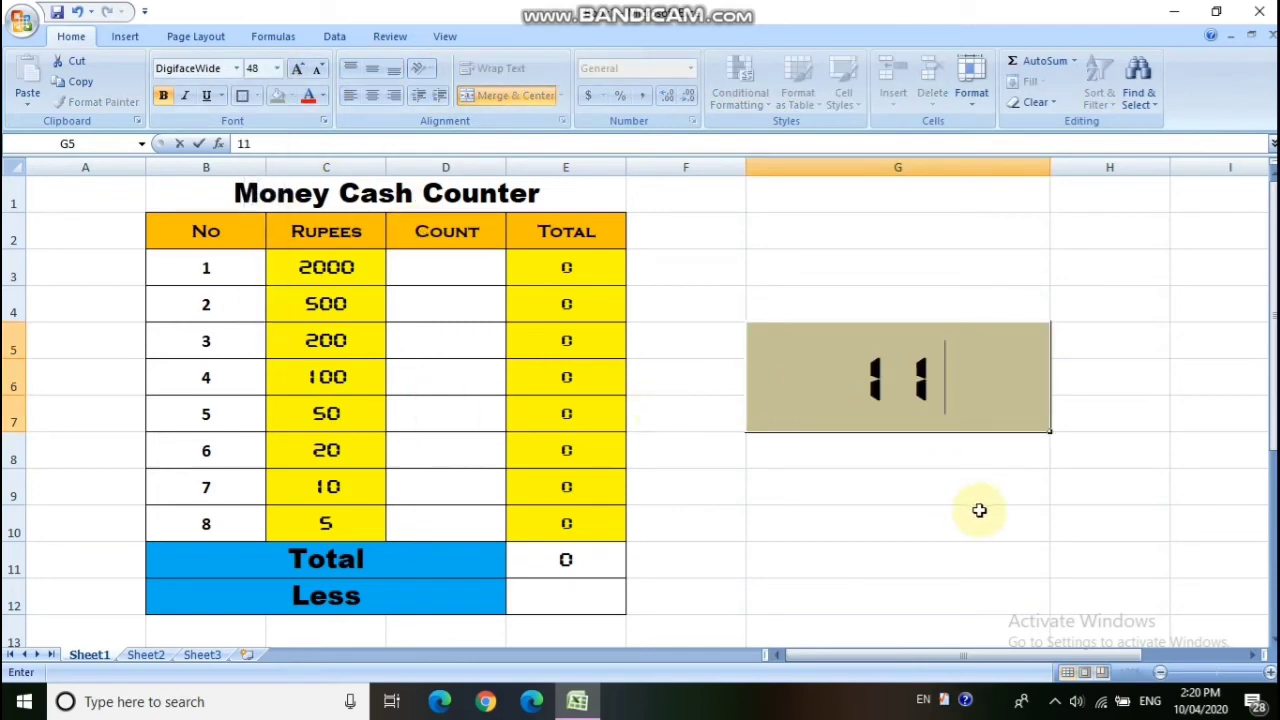
{"action": "left_click", "coordinate": [978, 511]}
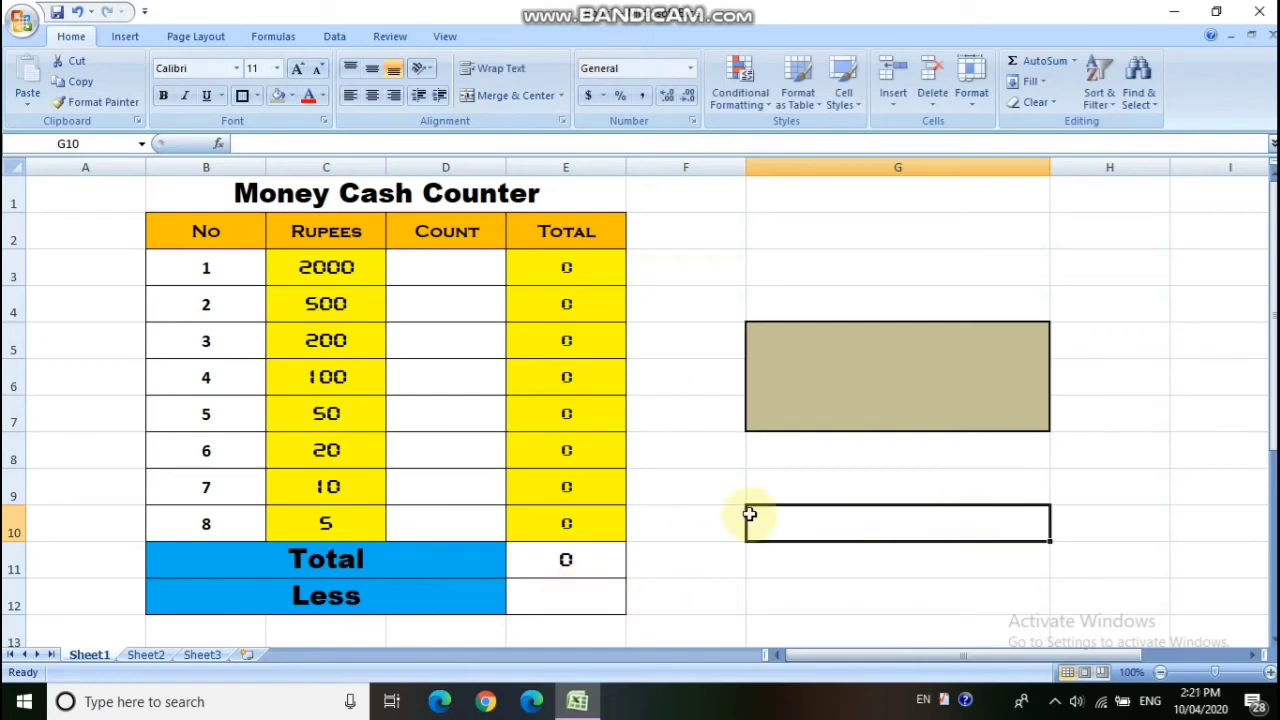
- Enter the formula =e11-e12 in the merged G5:G7 box to subtract the Less amount from the Total
{"action": "left_click", "coordinate": [867, 381]}
{"action": "double_click", "coordinate": [867, 381]}
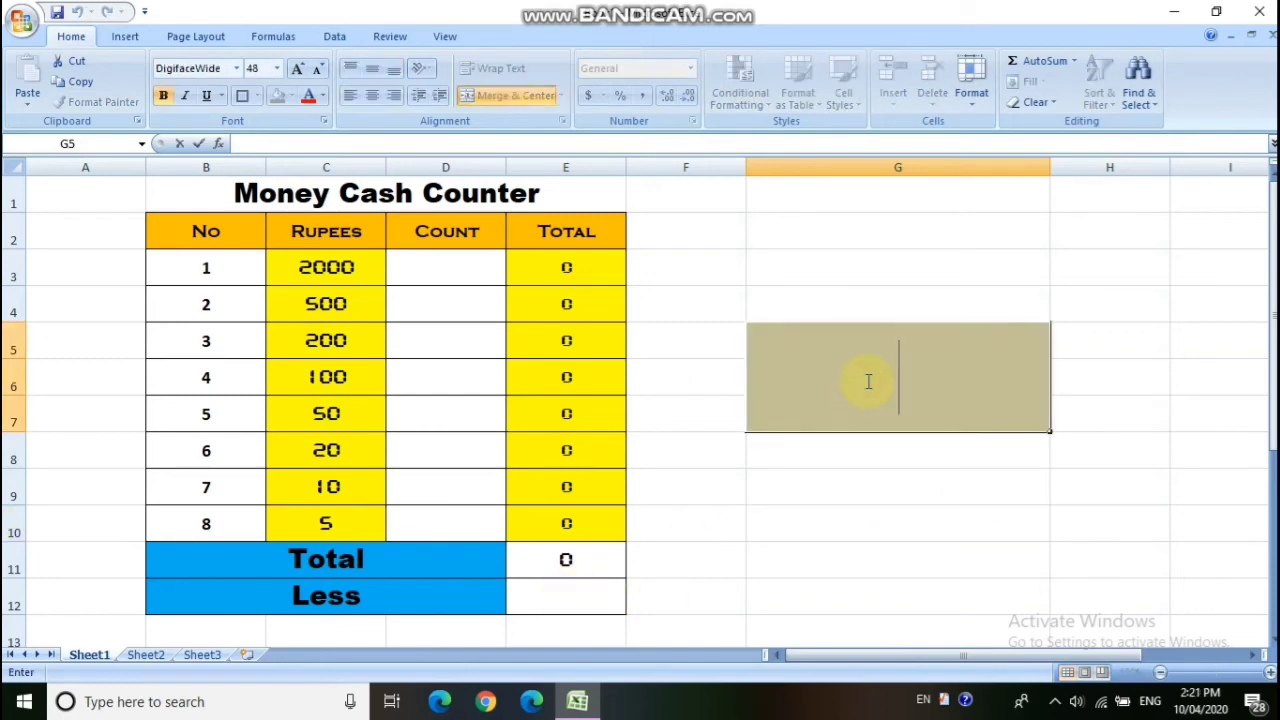
{"action": "type", "text": "="}
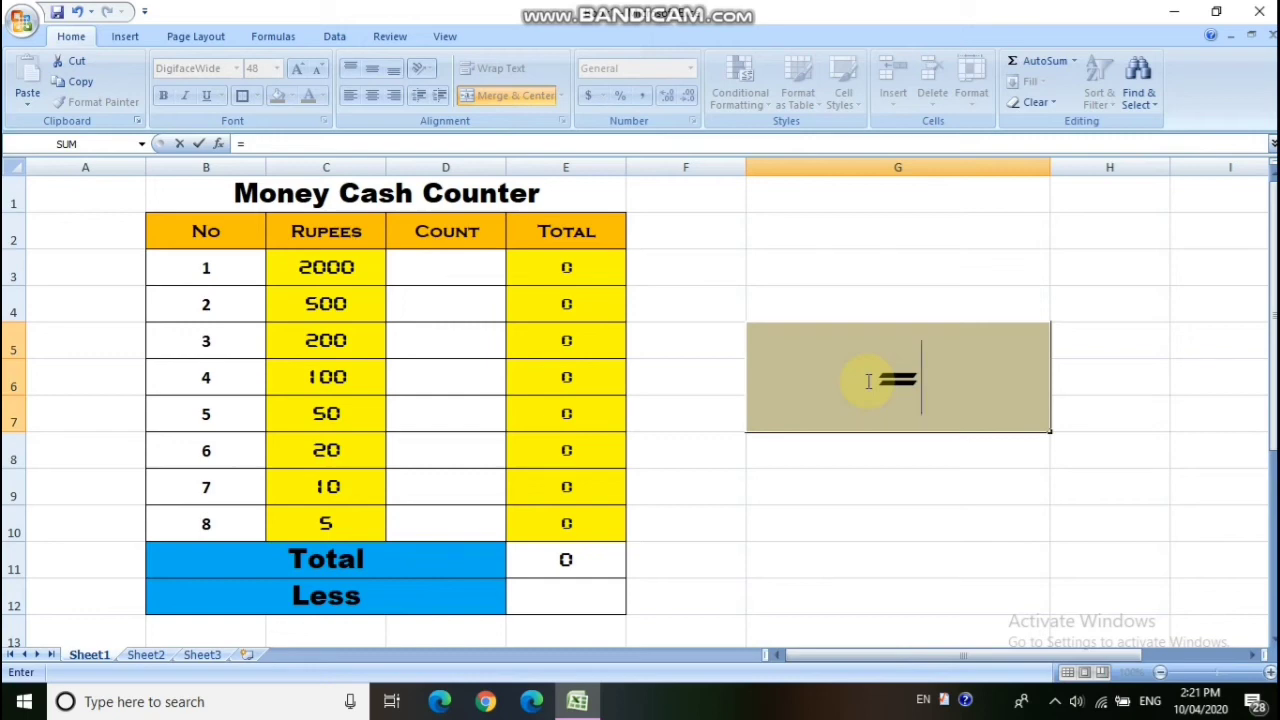
{"action": "type", "text": "e11"}
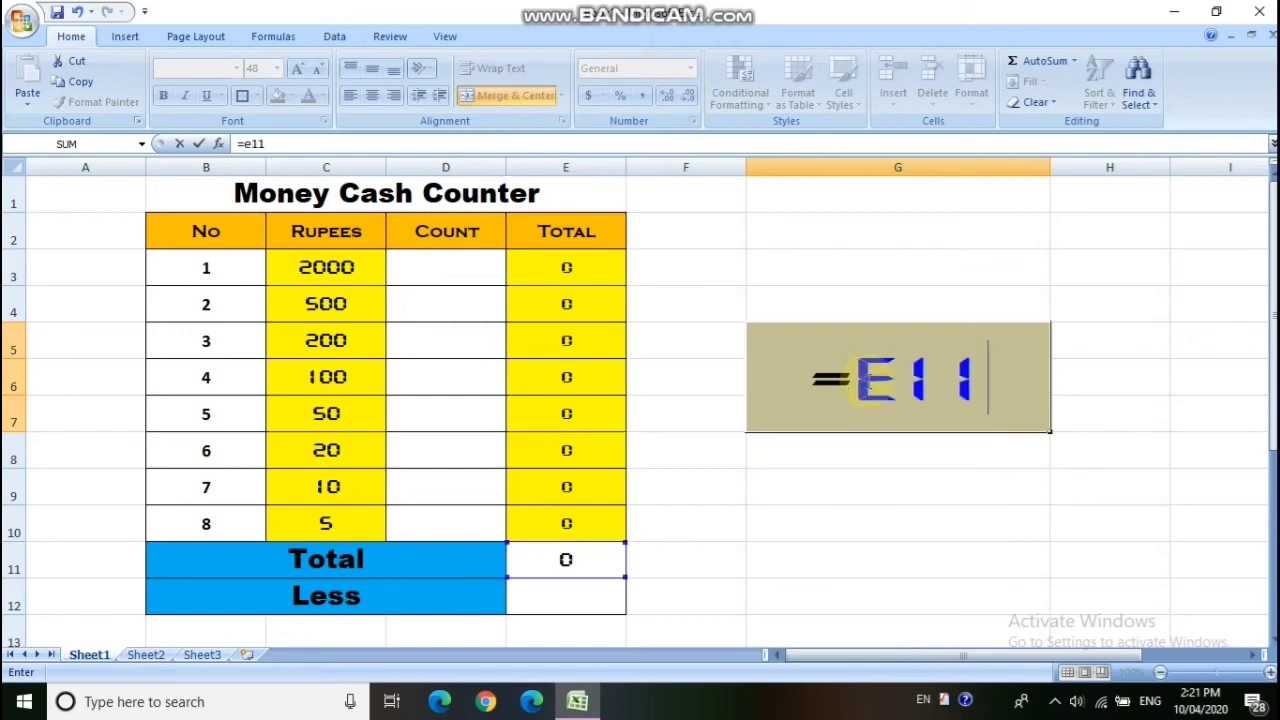
{"action": "type", "text": "-e12"}
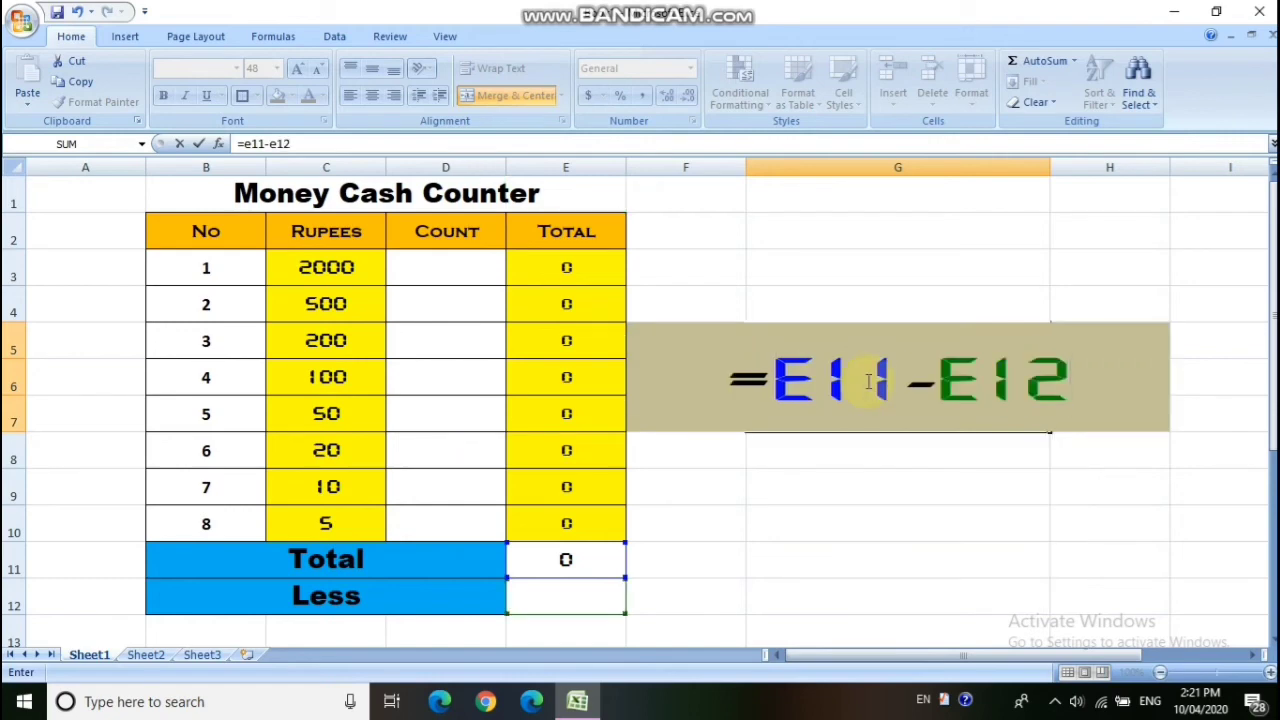
{"action": "key", "text": "Return"}
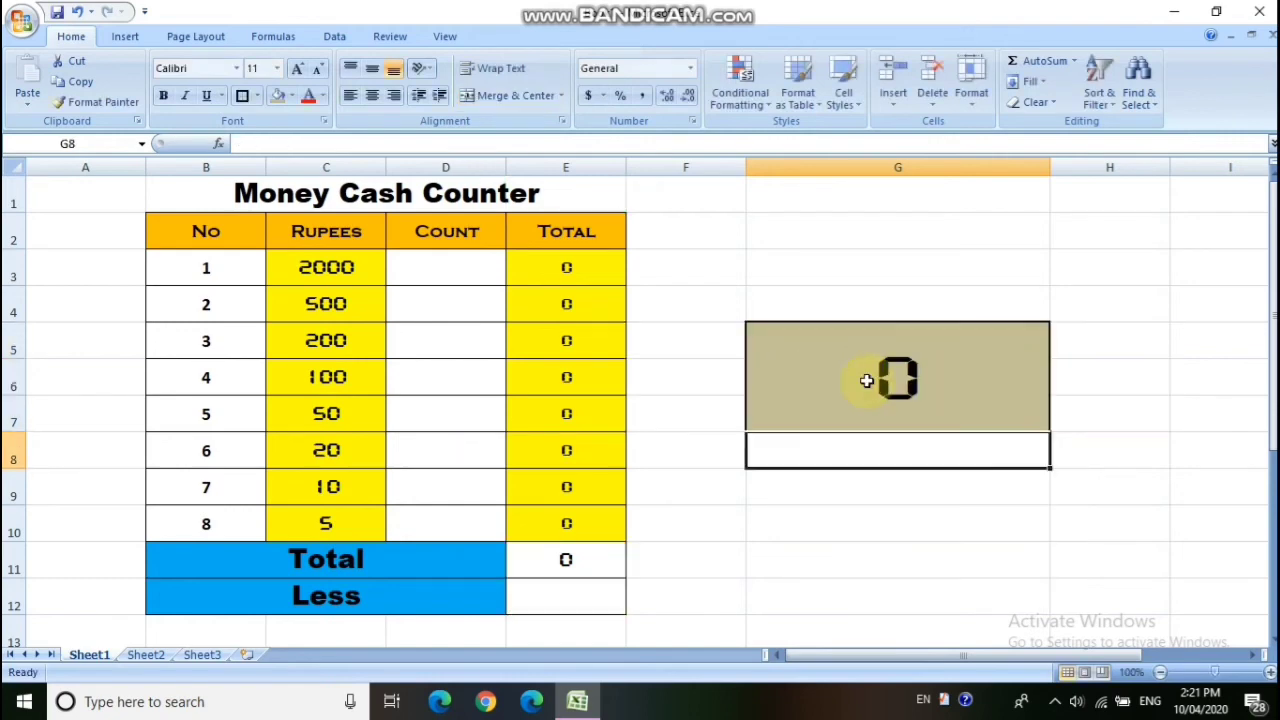
- Write out the formula =e11-e12 in cell G10 as a demonstration and erase it
{"action": "left_click", "coordinate": [836, 530]}
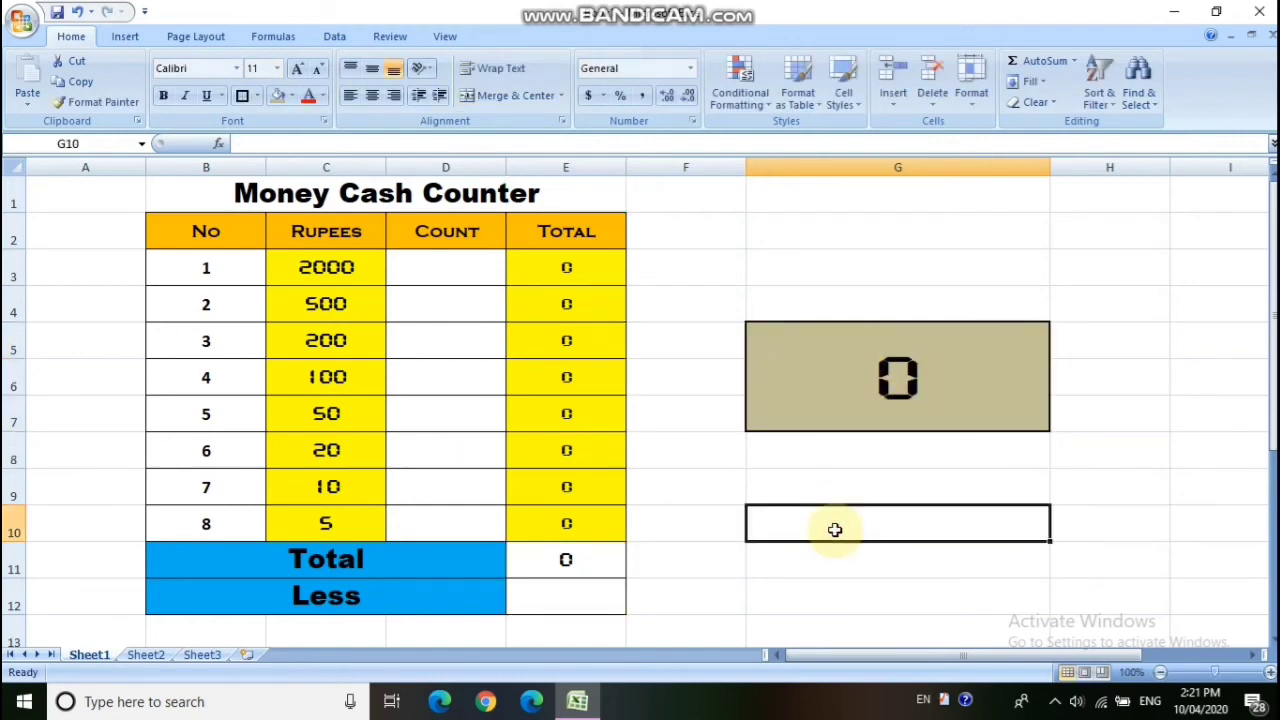
{"action": "type", "text": "=e"}
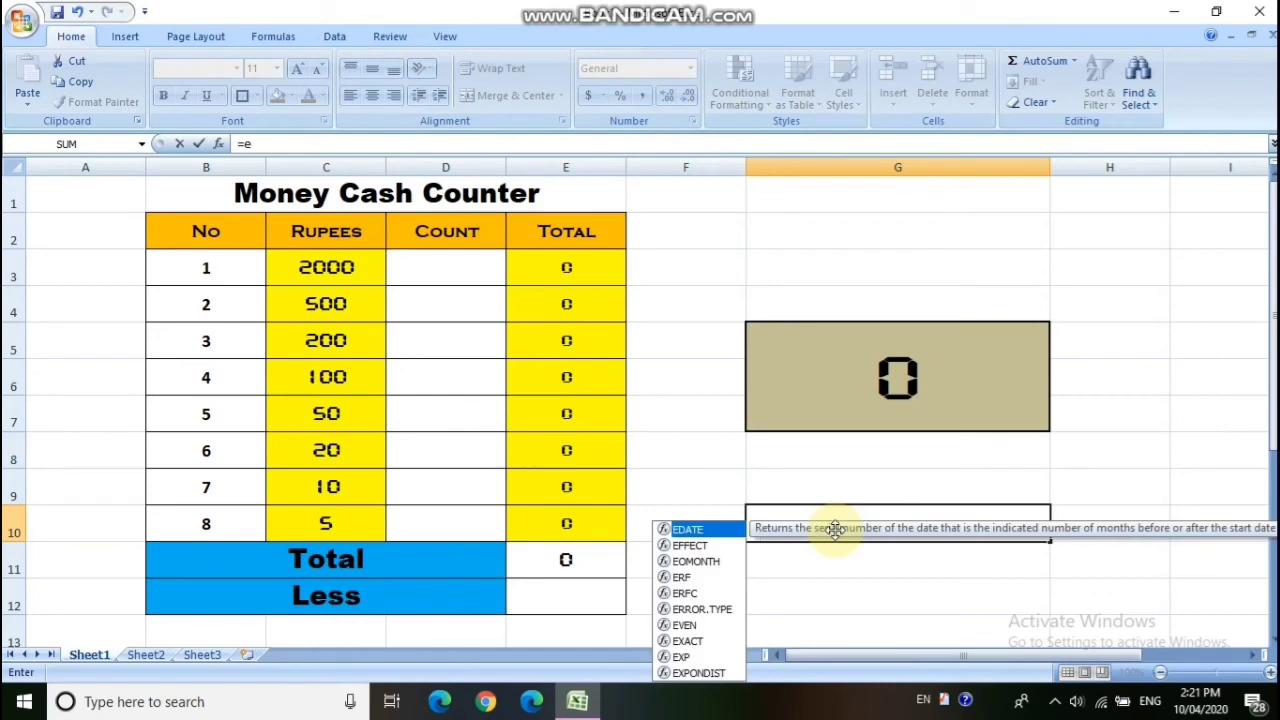
{"action": "type", "text": "11-e12"}
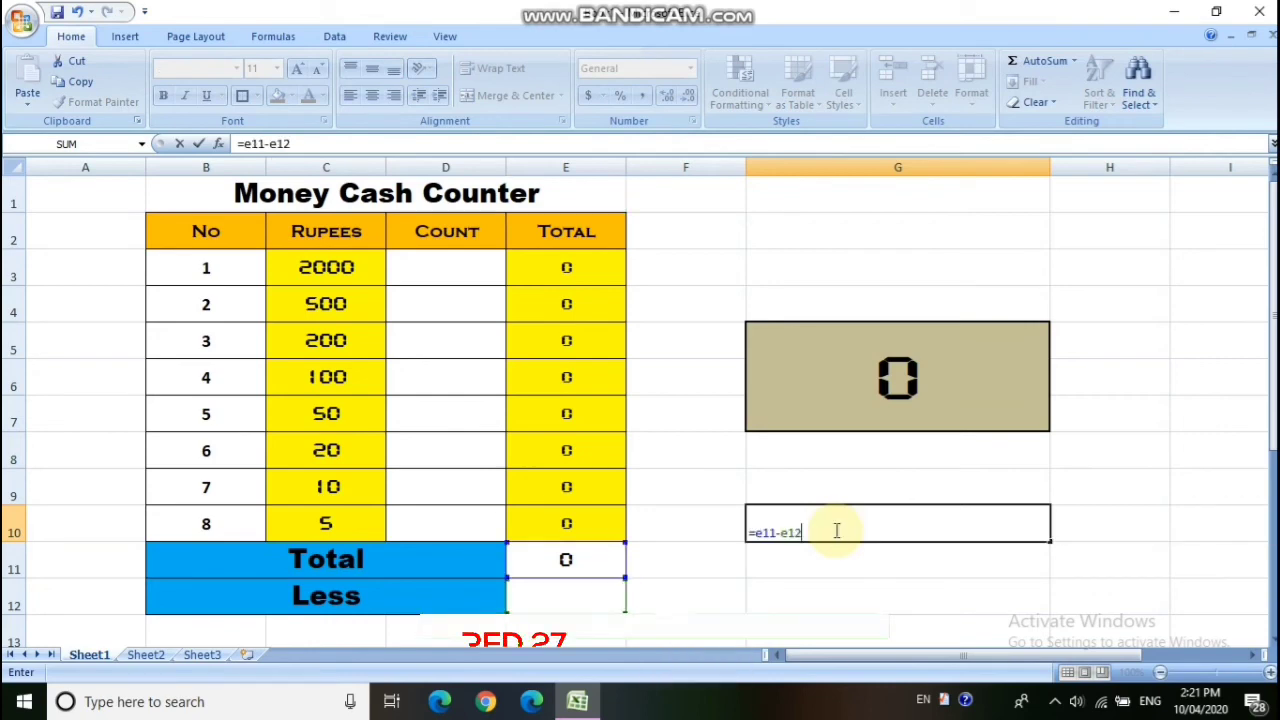
{"action": "key", "text": "BackSpace"}
{"action": "key", "text": "BackSpace"}
{"action": "key", "text": "BackSpace"}
{"action": "key", "text": "BackSpace"}
{"action": "key", "text": "BackSpace"}
{"action": "key", "text": "BackSpace"}
{"action": "key", "text": "BackSpace"}
{"action": "key", "text": "BackSpace"}
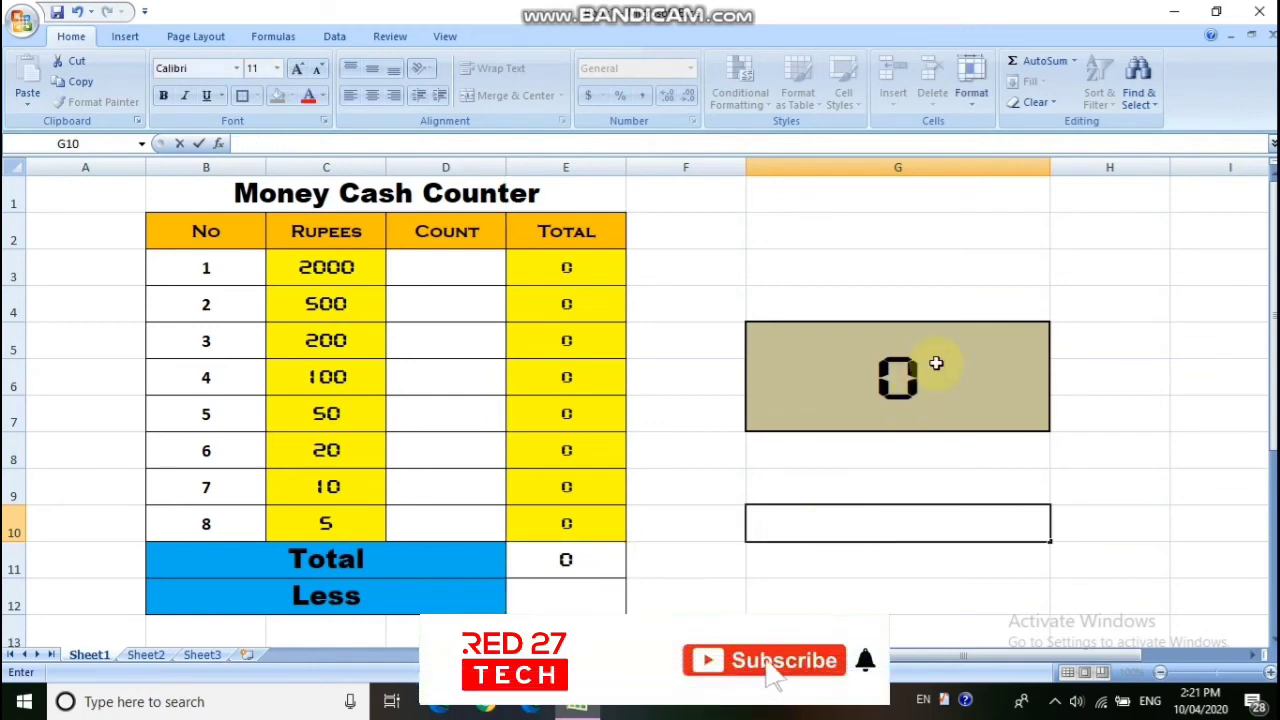
{"action": "left_click", "coordinate": [1131, 234]}
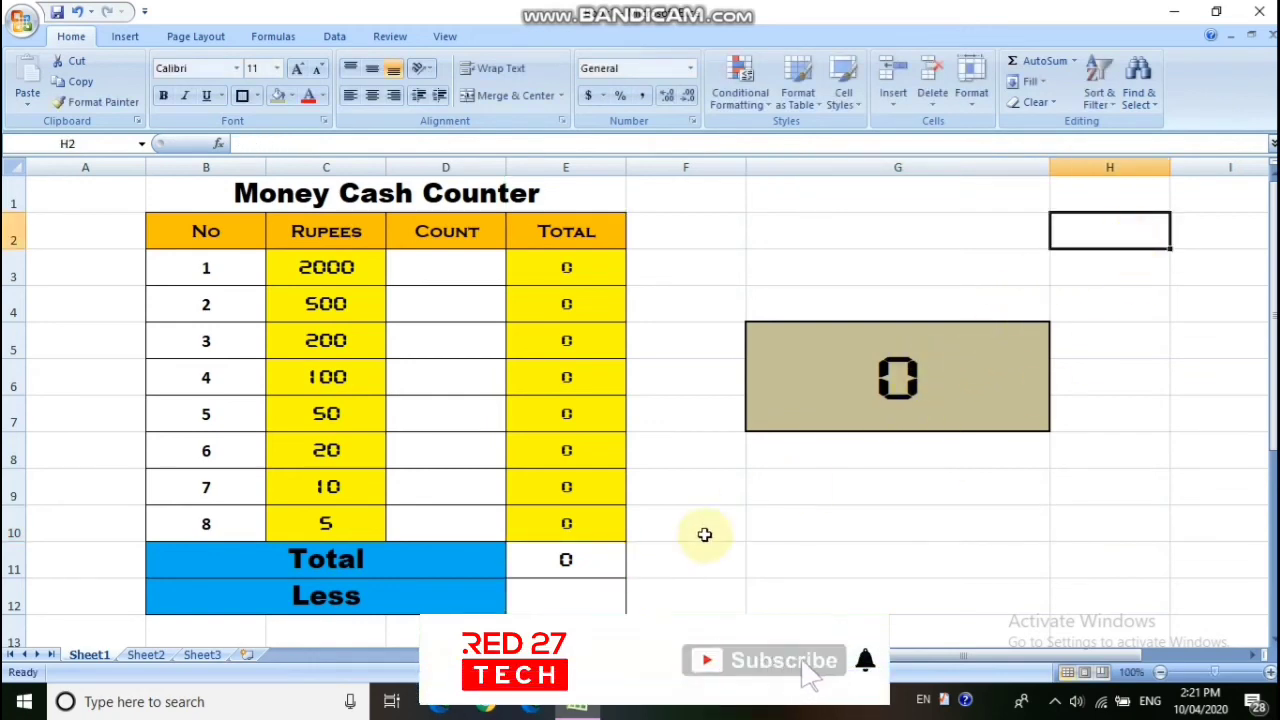
- Enter counts of 2, 2, 2 and 3 for the 2000, 500, 200 and 100 rupee denominations
{"action": "left_click", "coordinate": [432, 279]}
{"action": "type", "text": "2"}
{"action": "key", "text": "Return"}
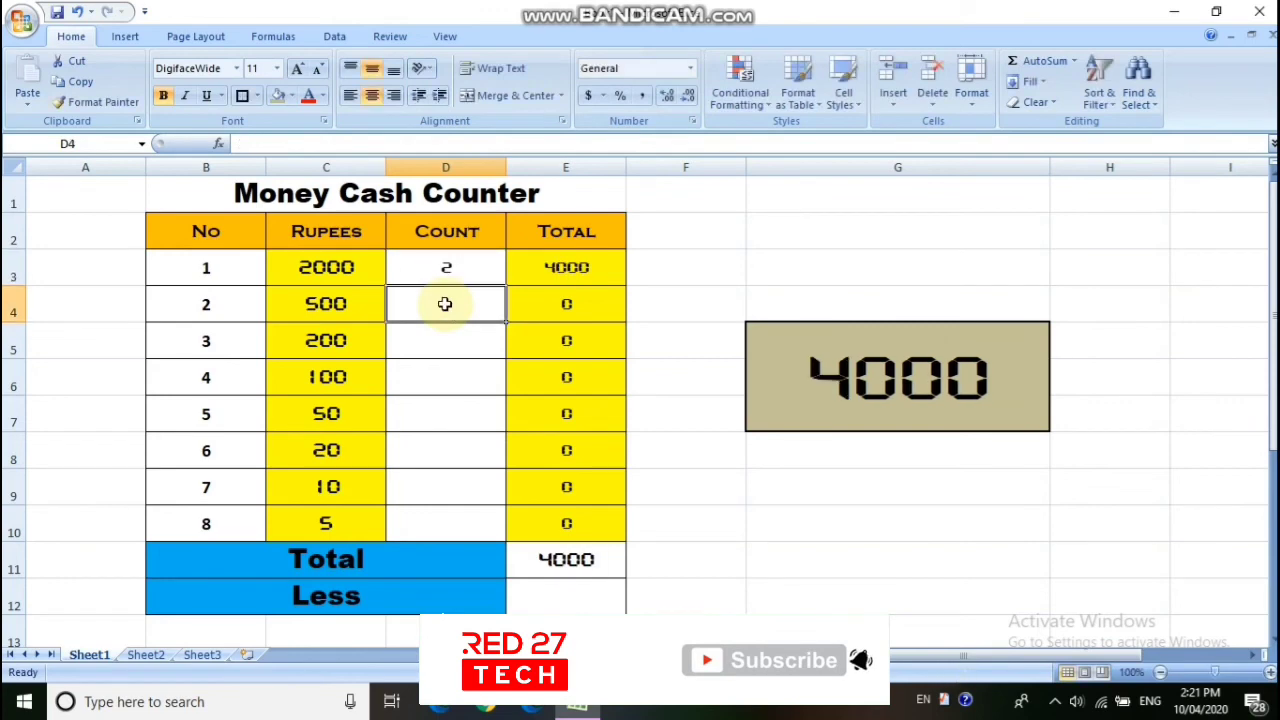
{"action": "type", "text": "2"}
{"action": "key", "text": "Return"}
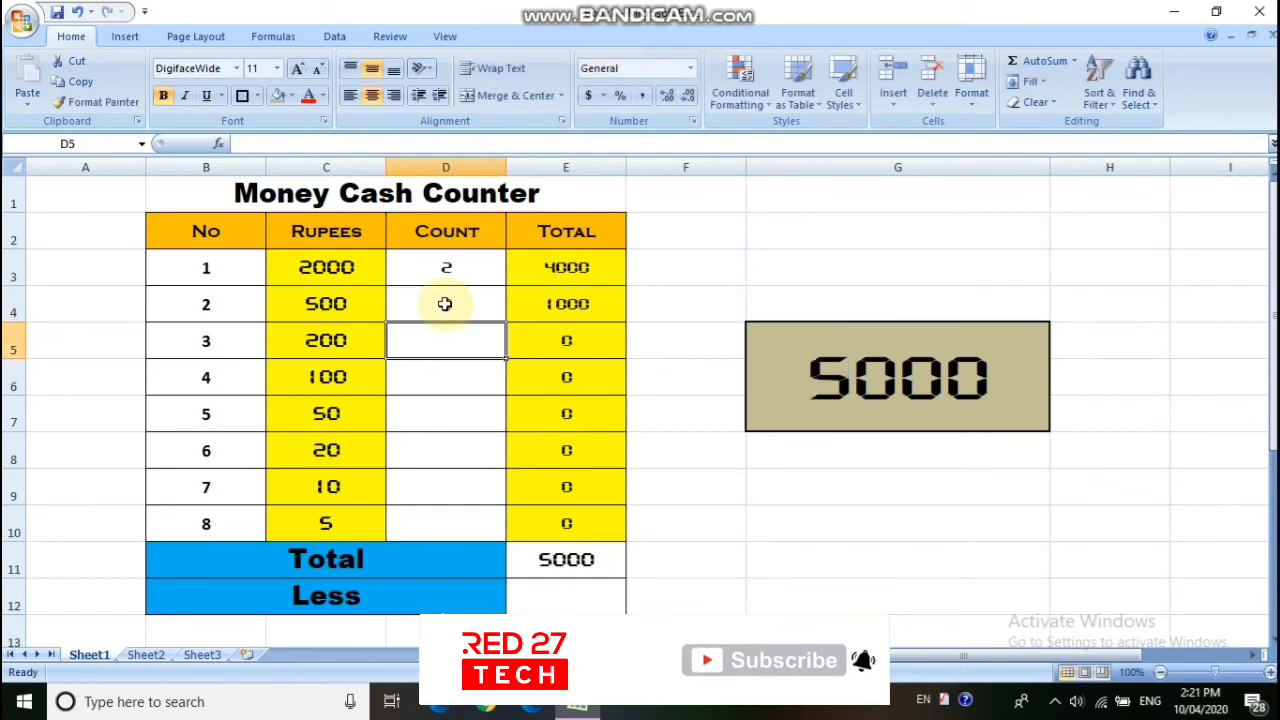
{"action": "type", "text": "2"}
{"action": "key", "text": "Return"}
{"action": "type", "text": "3"}
{"action": "key", "text": "Return"}
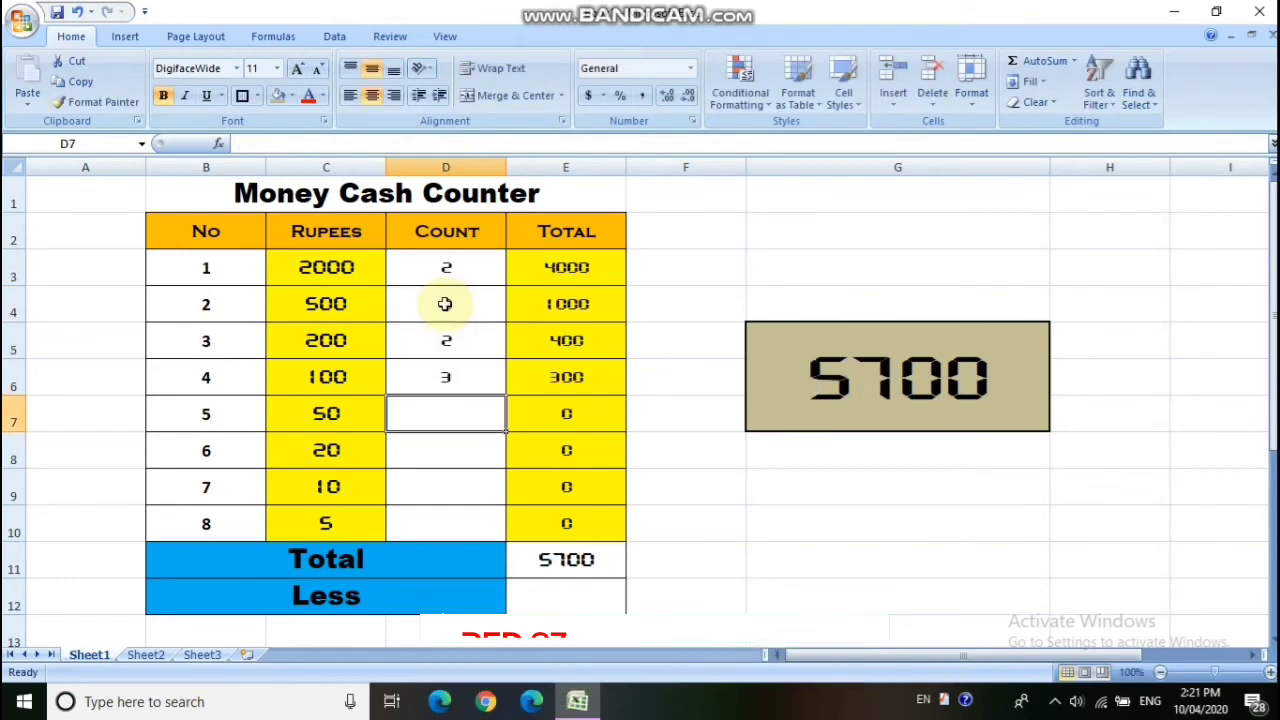
- Enter counts of 5, 6, 2 and 1 for the 50, 20, 10 and 5 rupee denominations
{"action": "type", "text": "5"}
{"action": "key", "text": "Return"}
{"action": "type", "text": "6"}
{"action": "key", "text": "Return"}
{"action": "type", "text": "2"}
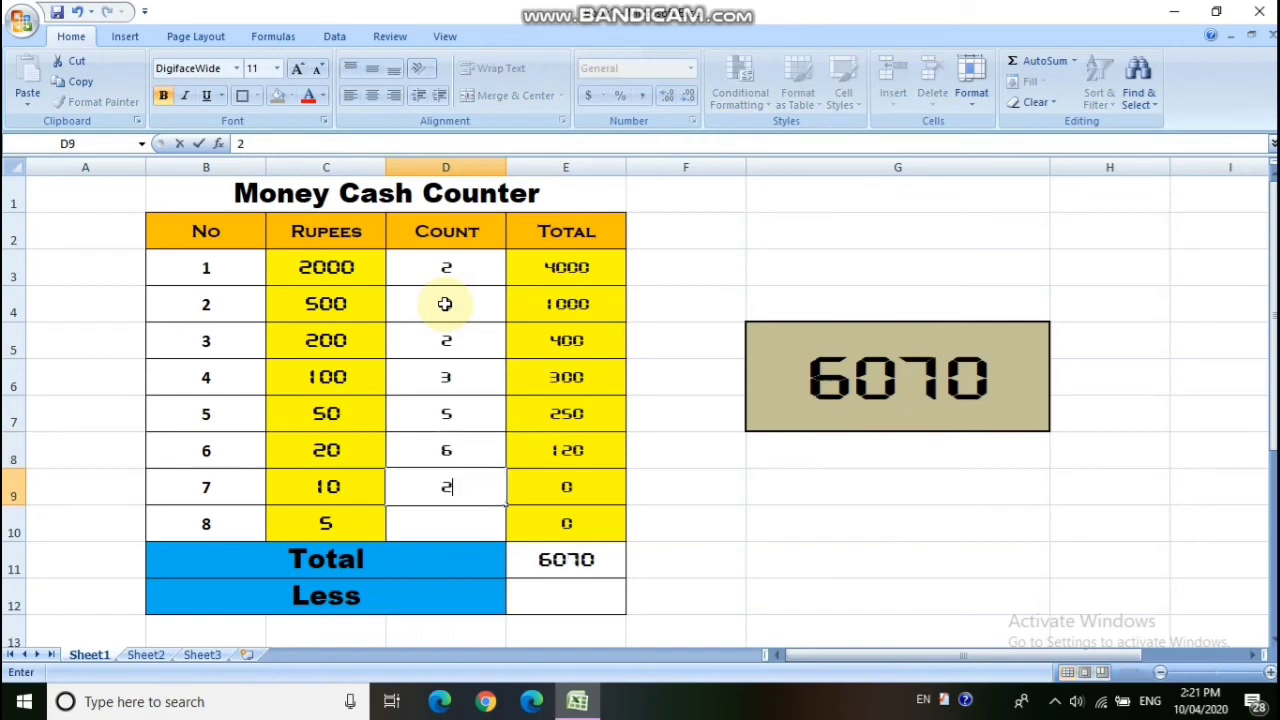
{"action": "key", "text": "Return"}
{"action": "type", "text": "1"}
{"action": "key", "text": "Return"}
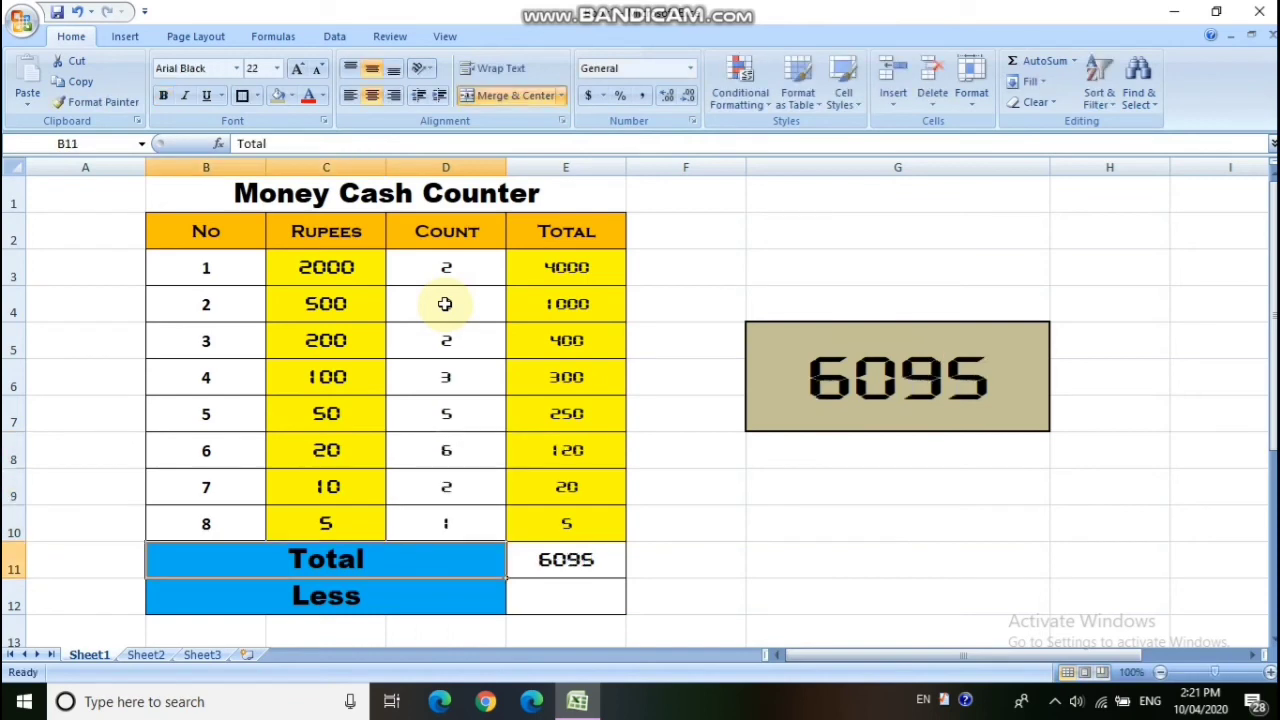
- Enter 3095 as the Less amount in cell E12
{"action": "left_click", "coordinate": [566, 595]}
{"action": "type", "text": "3095"}
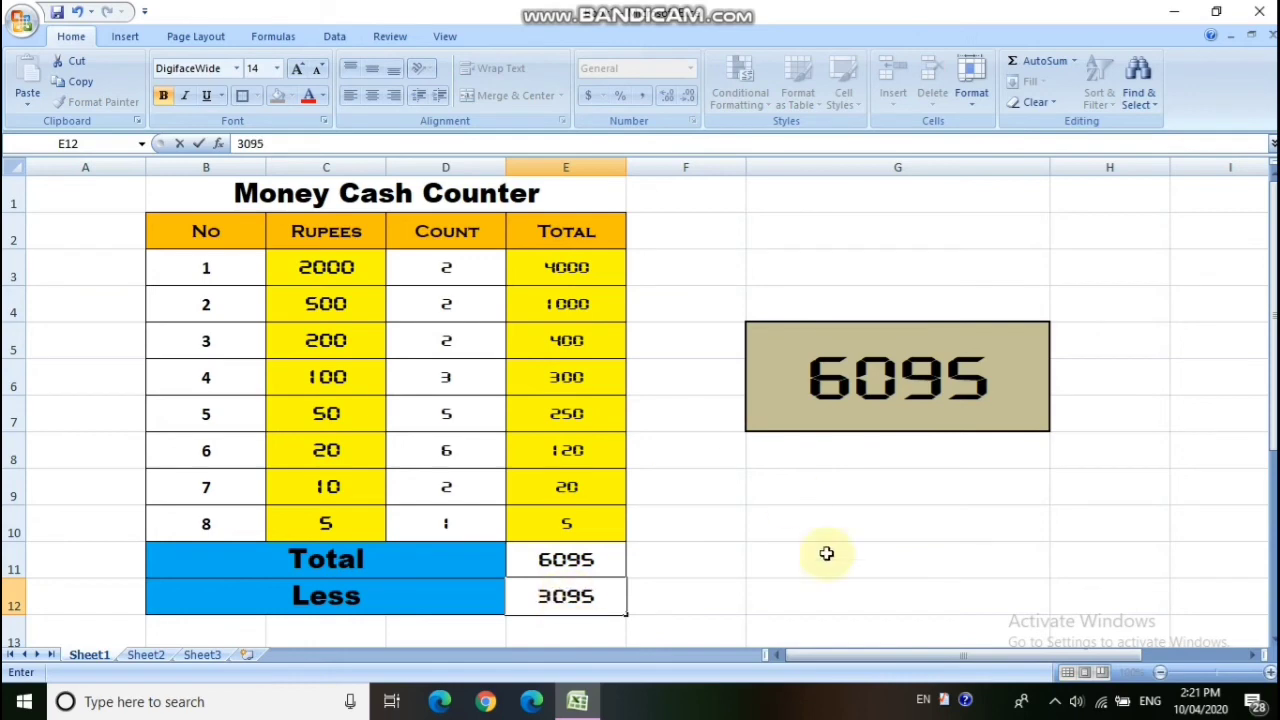
{"action": "left_click", "coordinate": [869, 526]}
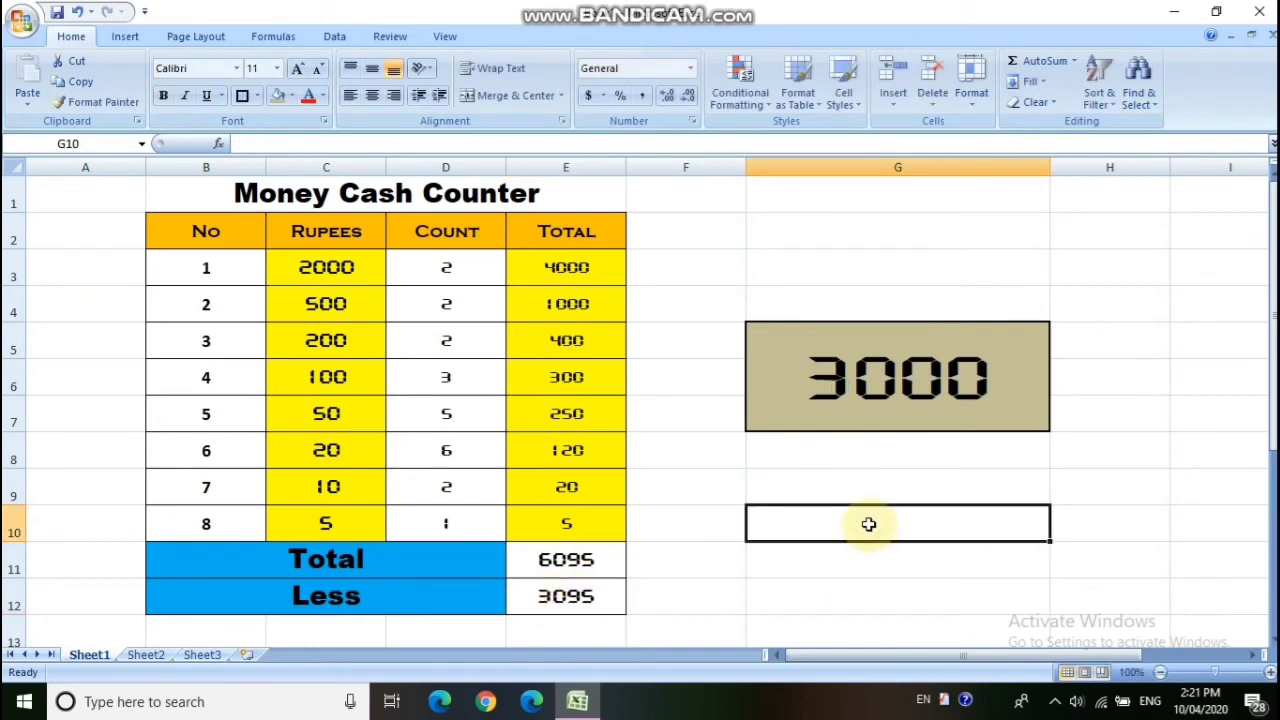
{"action": "left_click", "coordinate": [864, 563]}
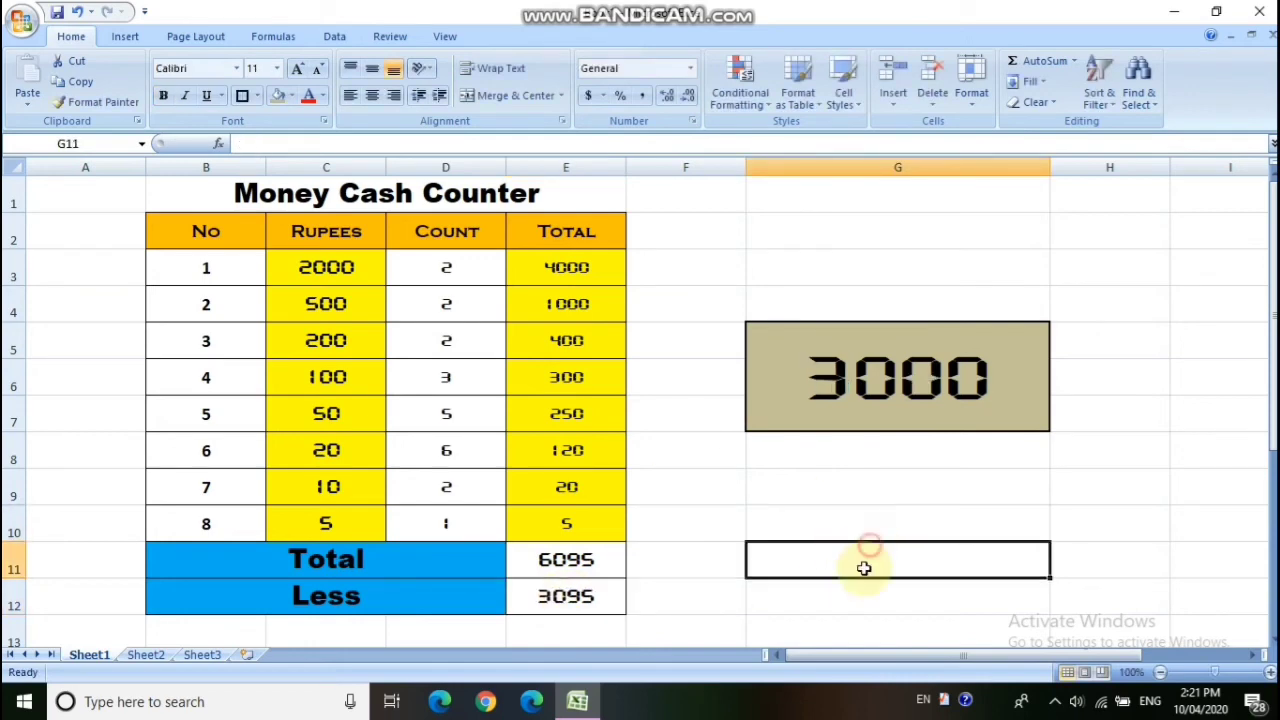
{"action": "left_click", "coordinate": [898, 515]}
{"action": "left_click_drag", "start_coordinate": [57, 191], "coordinate": [96, 341]}
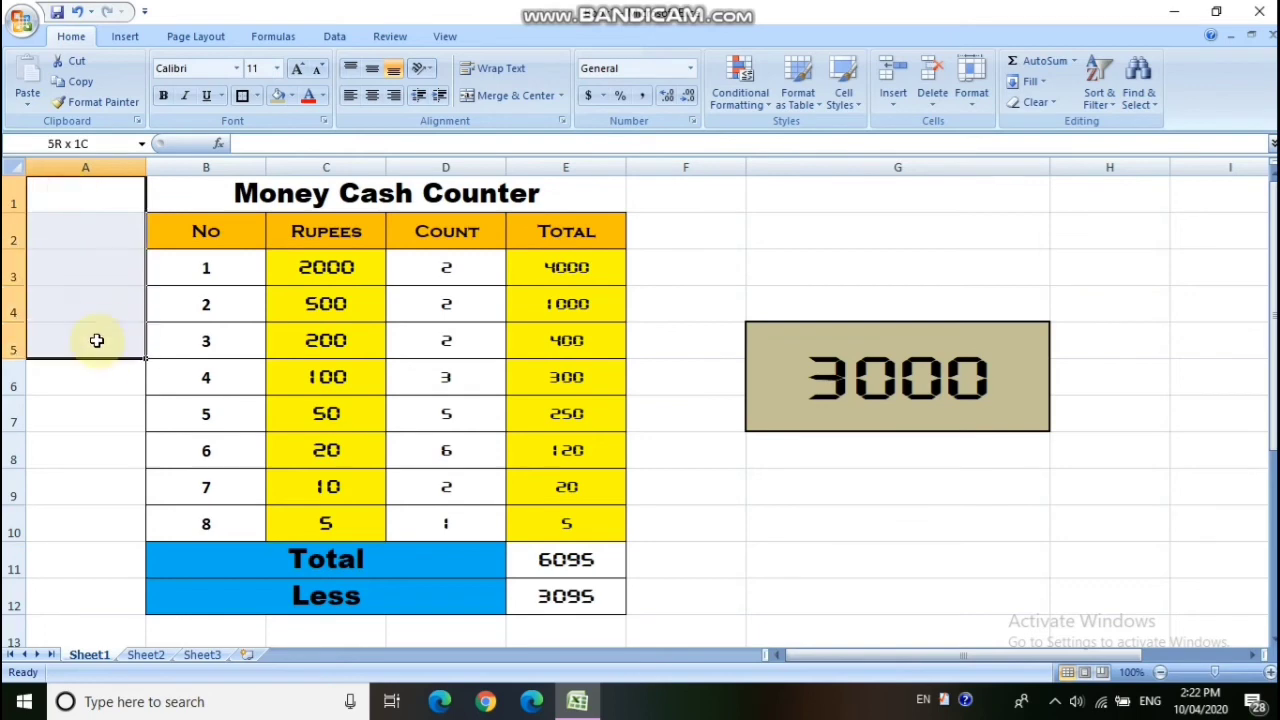
{"action": "left_click", "coordinate": [692, 515]}
{"action": "left_click", "coordinate": [870, 525]}
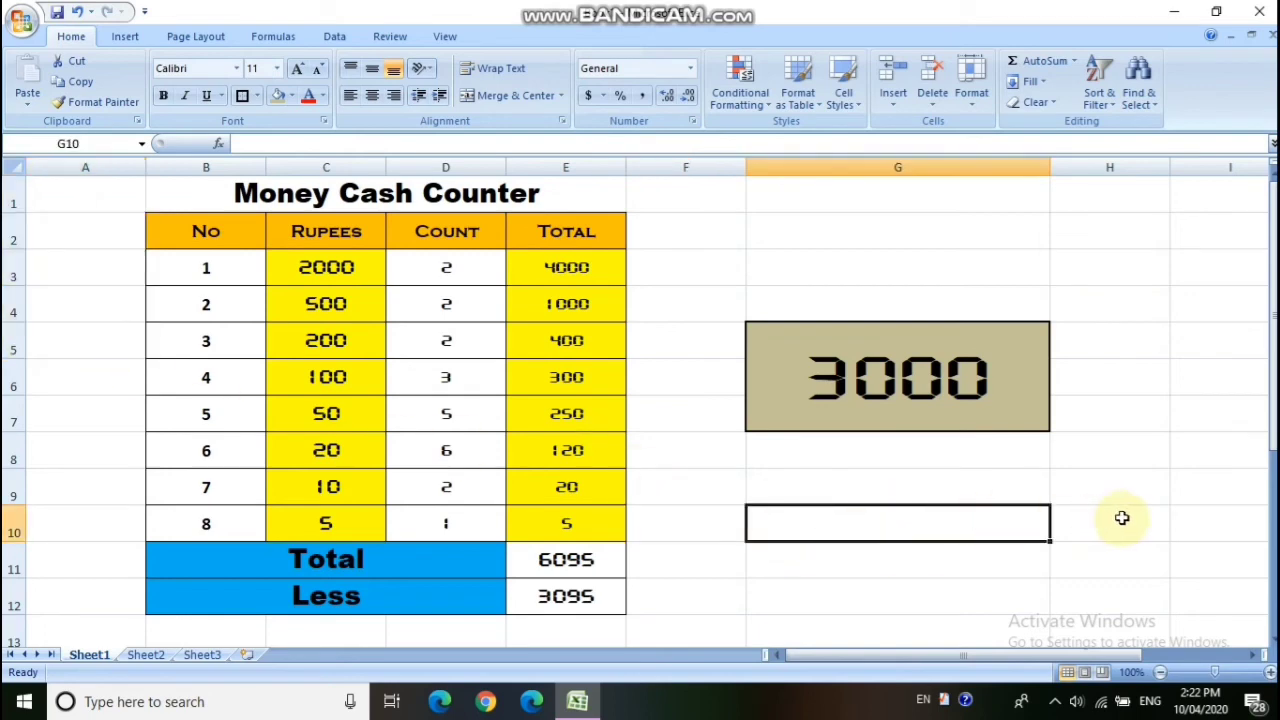
{"action": "left_click", "coordinate": [1182, 515]}
- Merge and center cells G3:G4 above the result box and try Format Painter on them
{"action": "left_click_drag", "start_coordinate": [780, 264], "coordinate": [868, 300]}
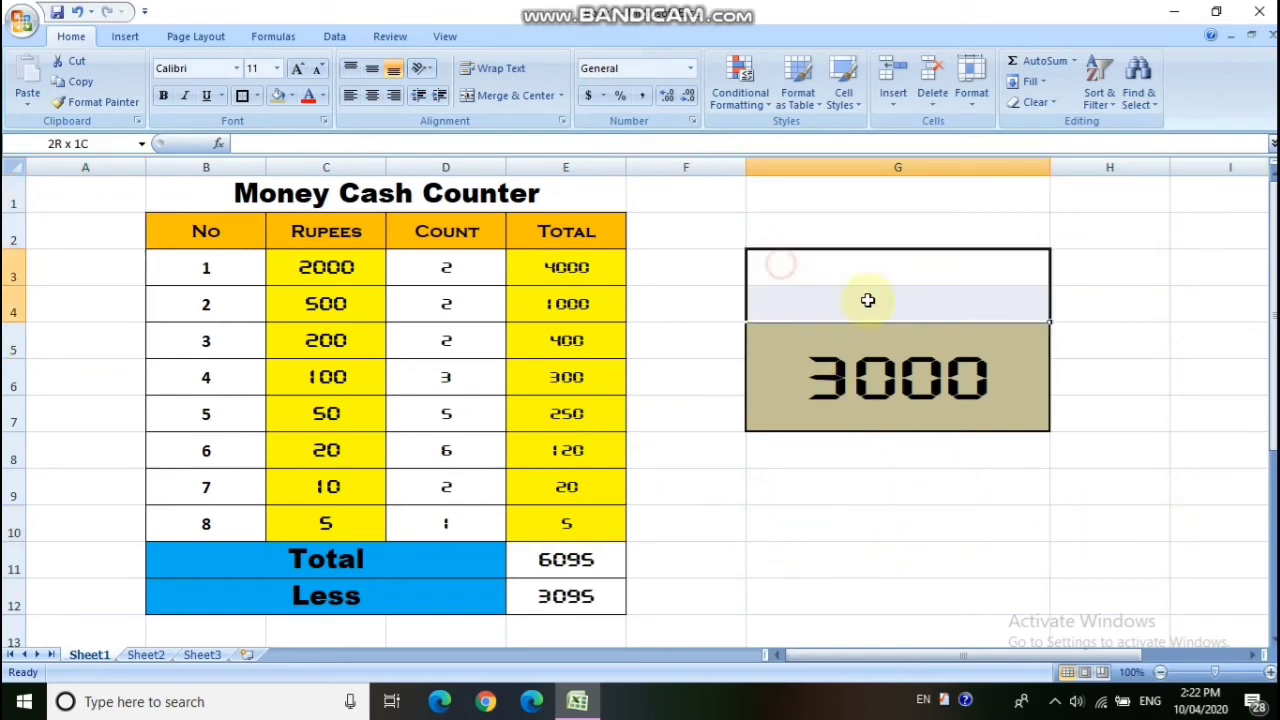
{"action": "left_click", "coordinate": [512, 95]}
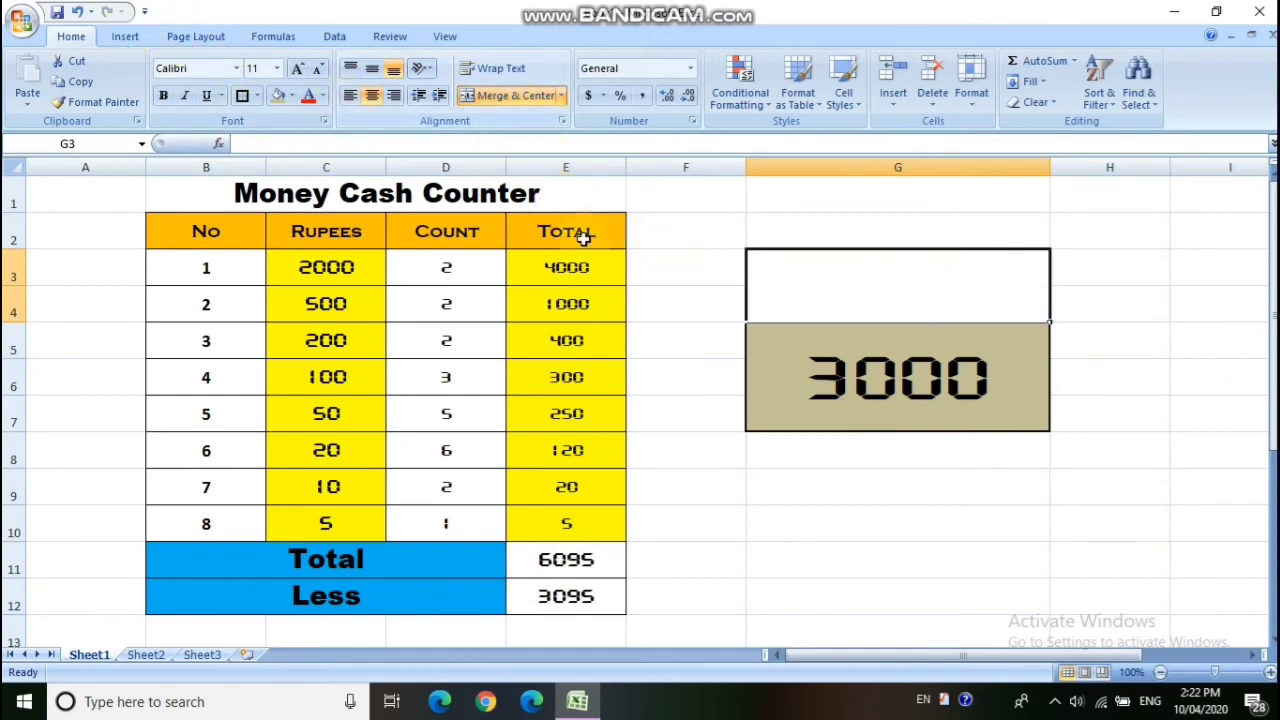
{"action": "left_click", "coordinate": [101, 101]}
{"action": "left_click", "coordinate": [814, 280]}
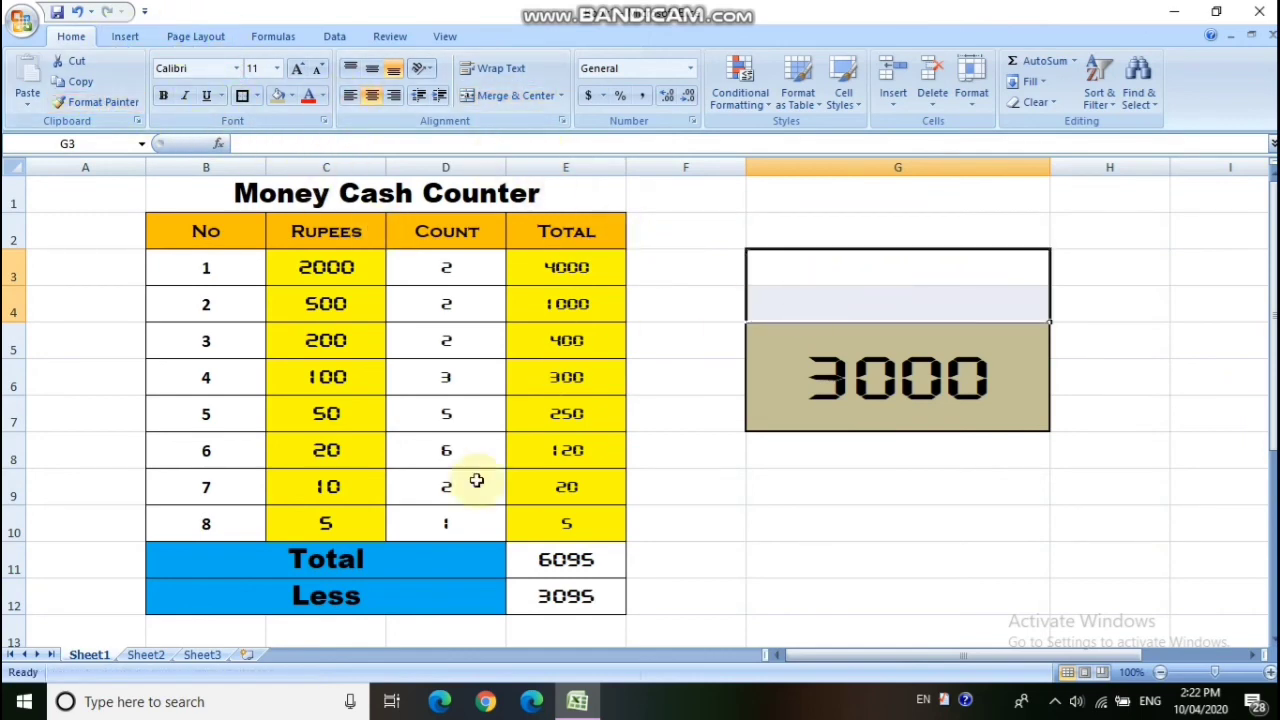
- Try copying the Total label's formatting onto G3 with Format Painter and undo it
{"action": "left_click", "coordinate": [342, 567]}
{"action": "left_click", "coordinate": [101, 101]}
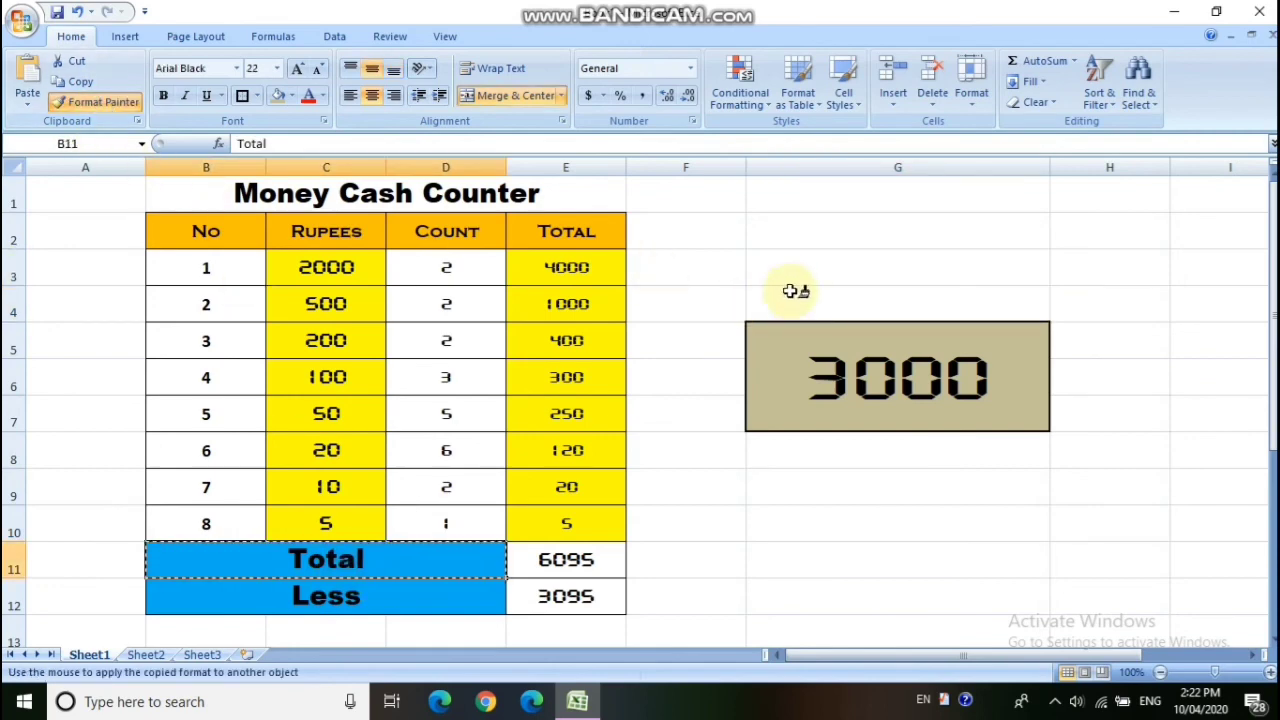
{"action": "left_click", "coordinate": [800, 280]}
{"action": "key", "text": "ctrl+z"}
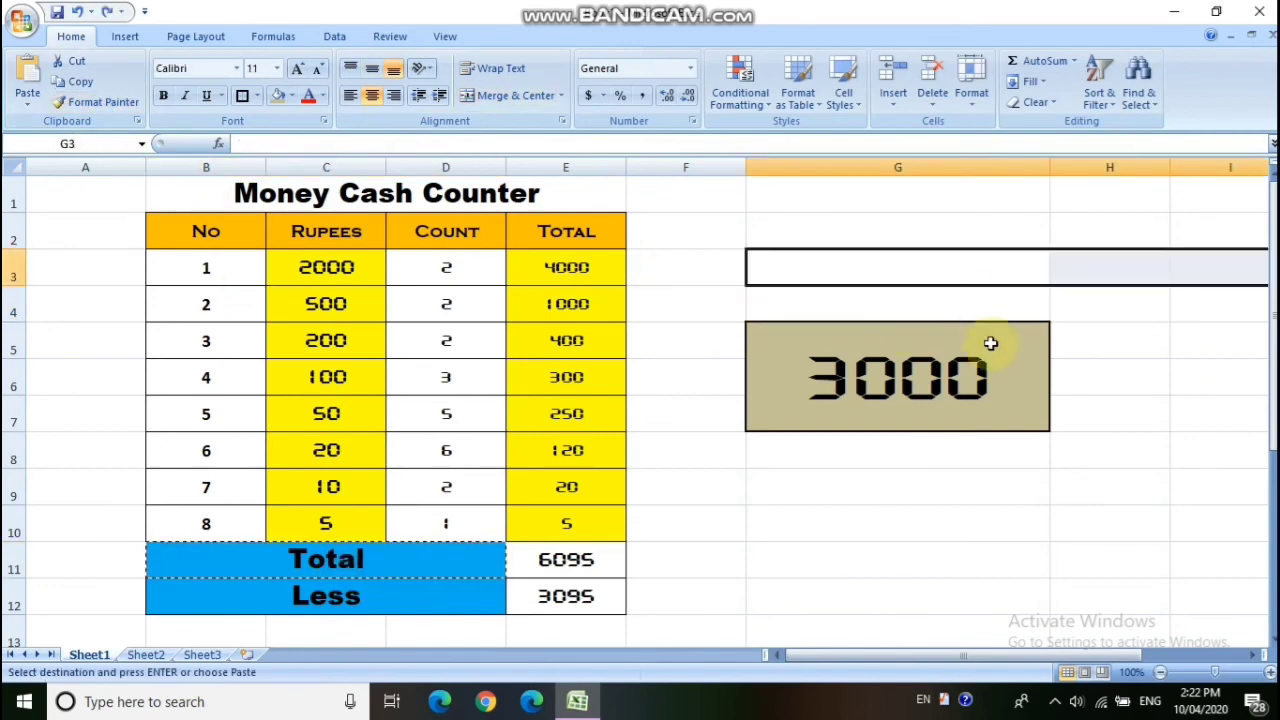
- Merge and center cells G3:G4 above the result box and enter the label Final
{"action": "left_click", "coordinate": [512, 95]}
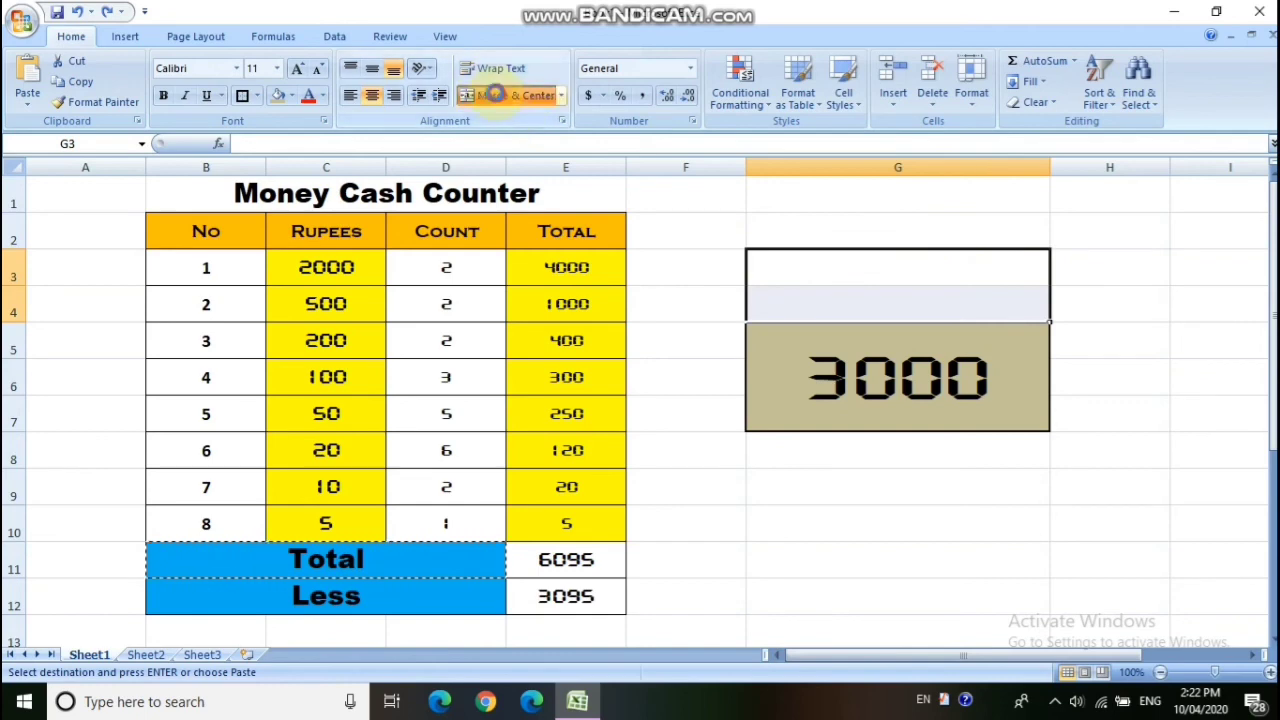
{"action": "left_click", "coordinate": [829, 294]}
{"action": "type", "text": "f"}
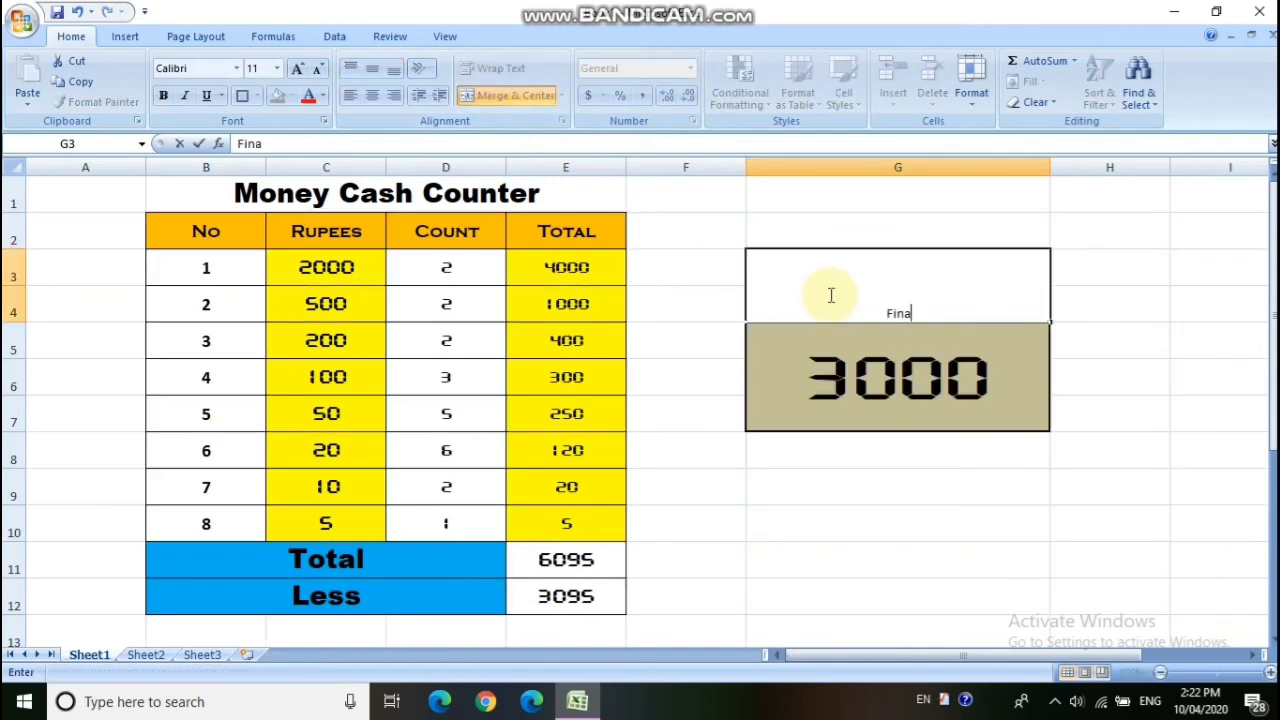
{"action": "type", "text": "inal"}
{"action": "key", "text": "Return"}
- Middle-align the Final label vertically in the merged G3:G4 cell and keep that cell selected
{"action": "left_click", "coordinate": [894, 314]}
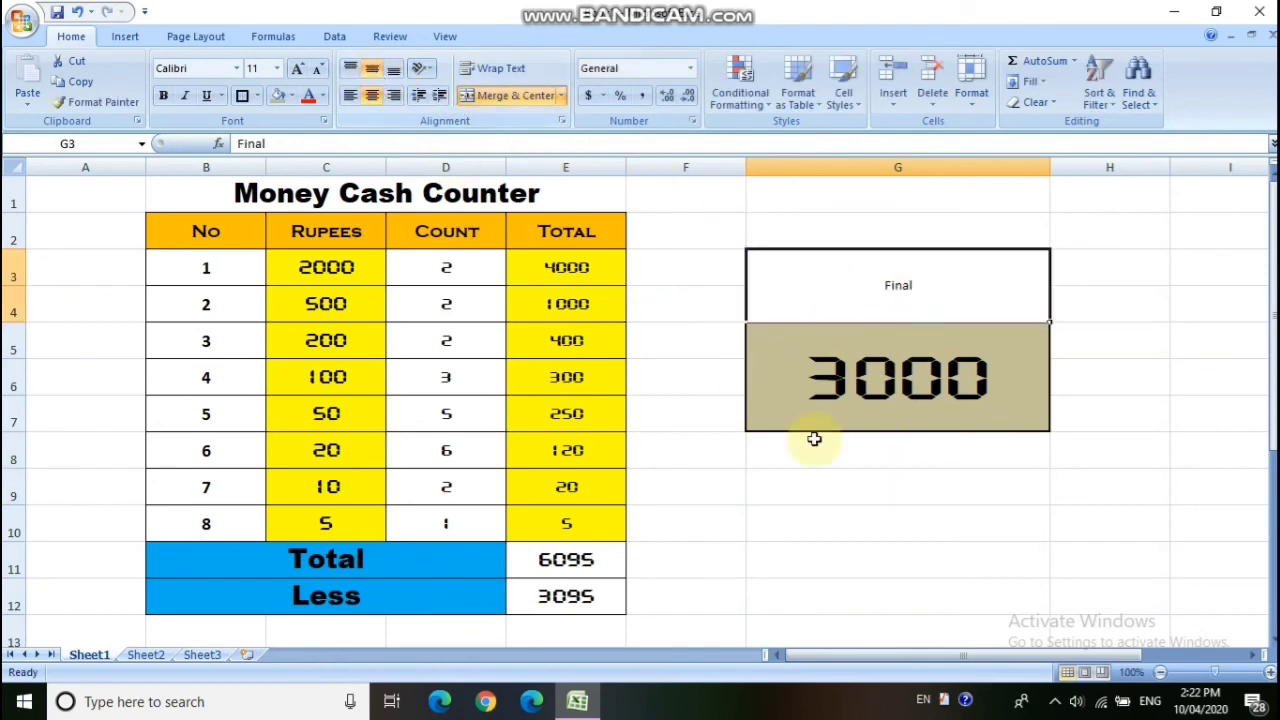
{"action": "left_click", "coordinate": [818, 492]}
{"action": "left_click", "coordinate": [880, 295]}
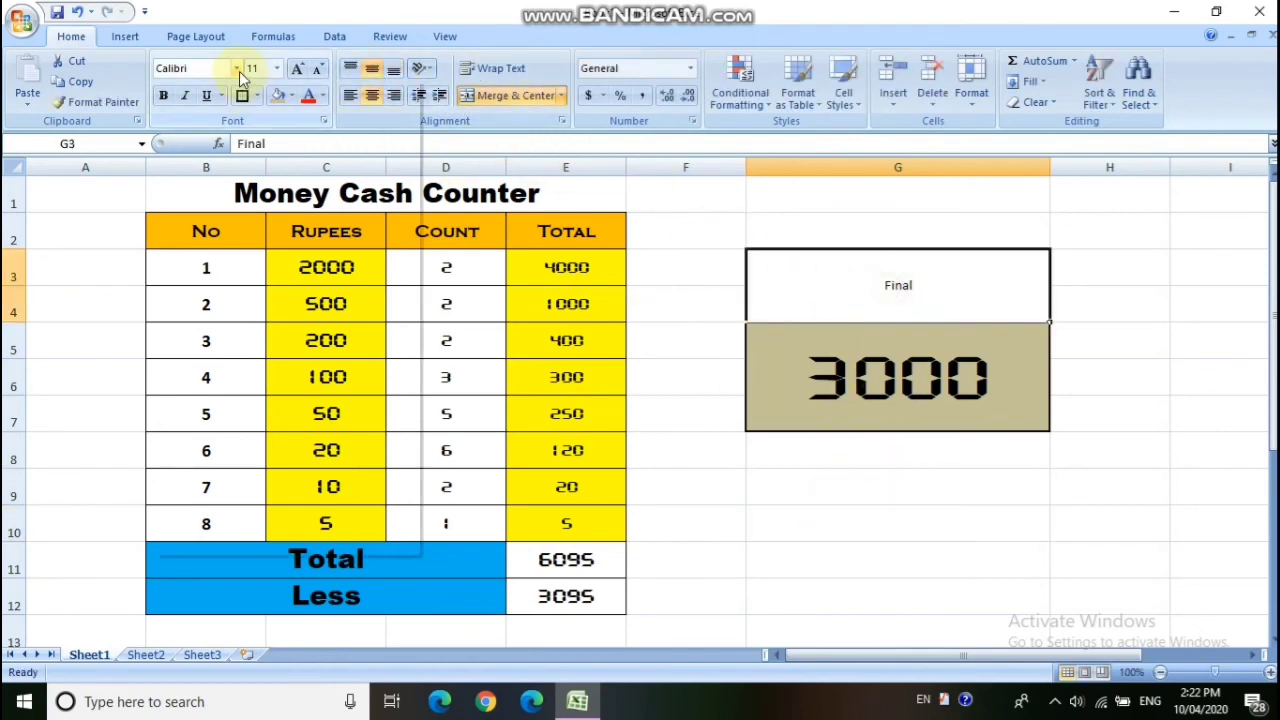
- Set the font of the Final label in merged cell G3 to Wide Latin
{"action": "left_click", "coordinate": [237, 68]}
{"action": "scroll", "coordinate": [222, 264], "scroll_direction": "down", "scroll_amount": 20}
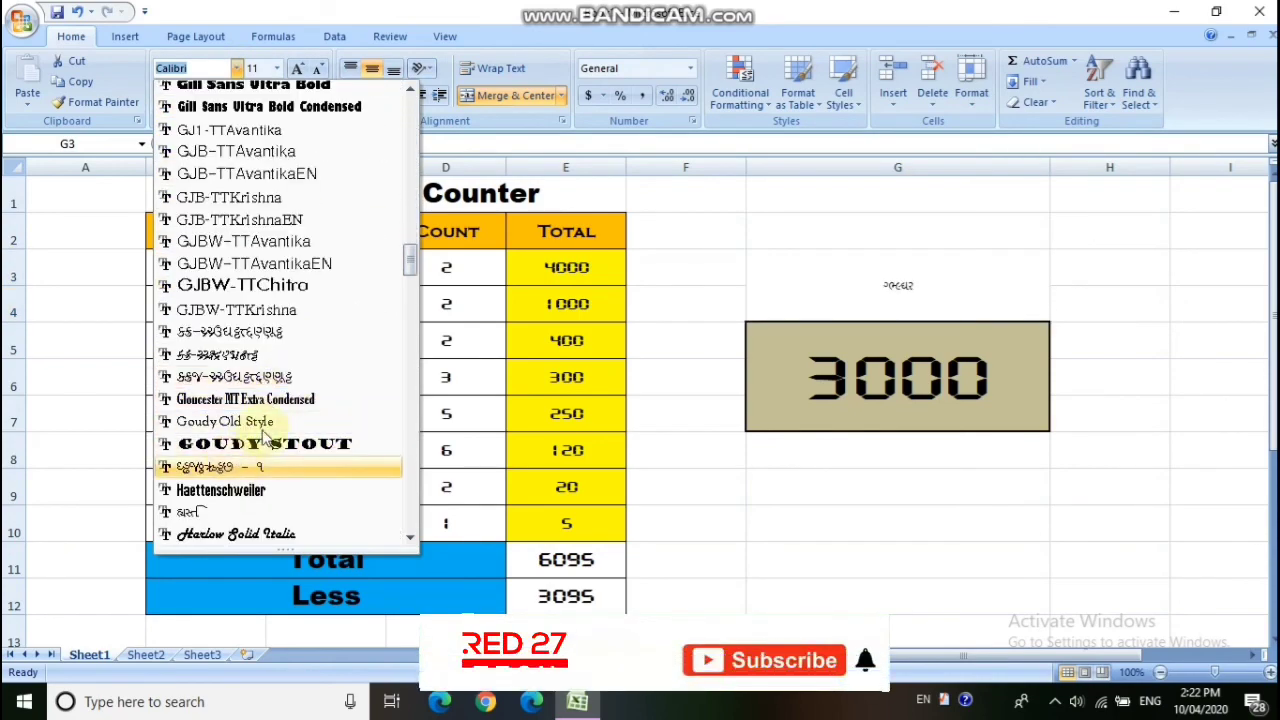
{"action": "scroll", "coordinate": [285, 398], "scroll_direction": "down", "scroll_amount": 15}
{"action": "scroll", "coordinate": [275, 390], "scroll_direction": "down", "scroll_amount": 12}
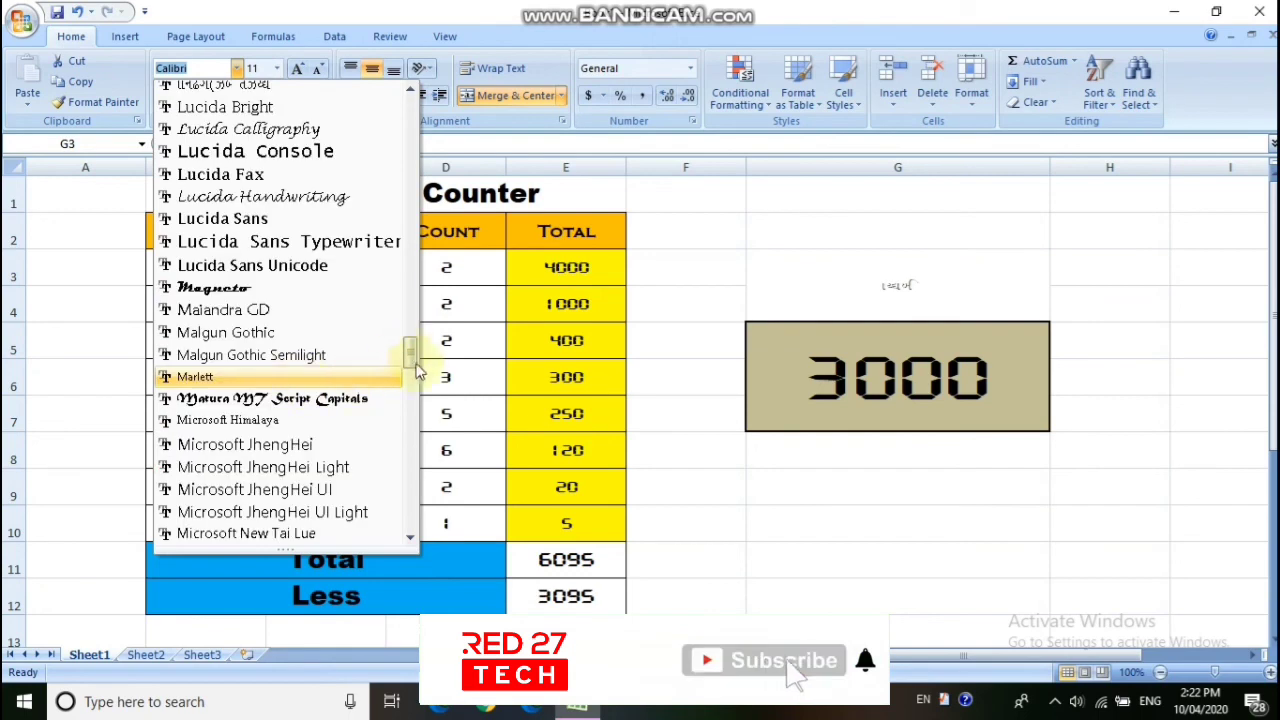
{"action": "scroll", "coordinate": [418, 425], "scroll_direction": "down", "scroll_amount": 1}
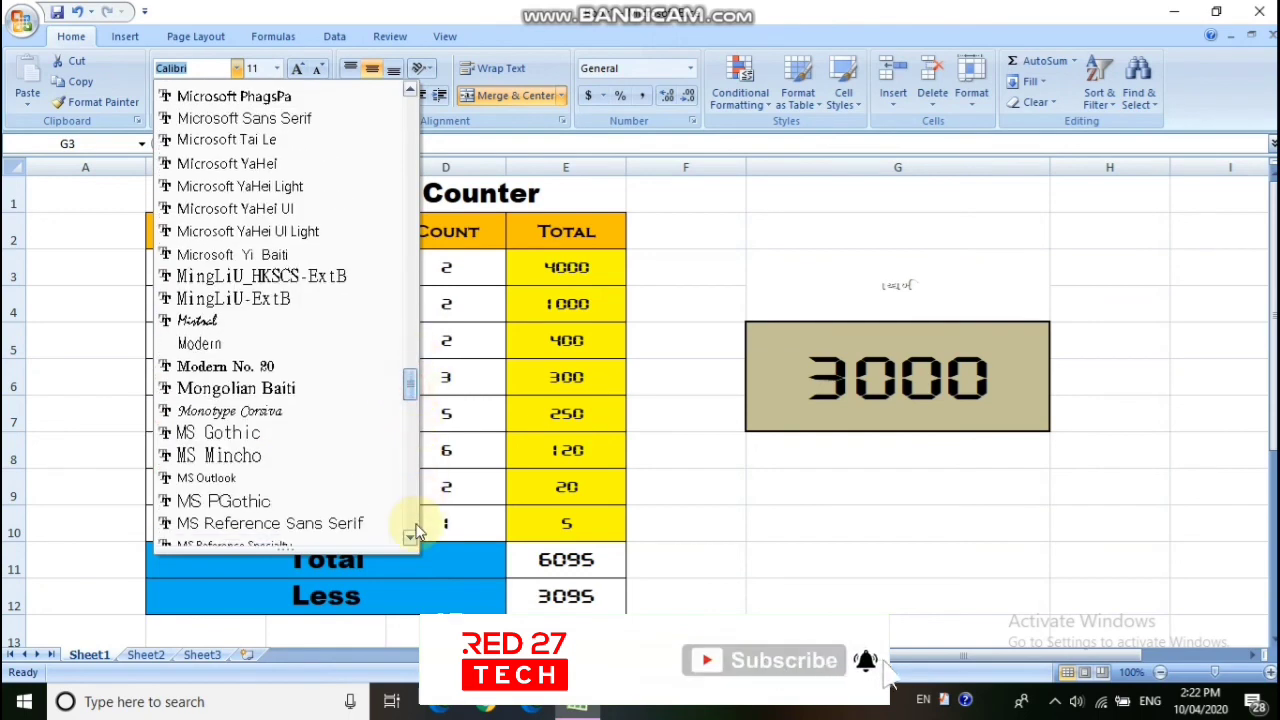
{"action": "scroll", "coordinate": [418, 532], "scroll_direction": "down", "scroll_amount": 3}
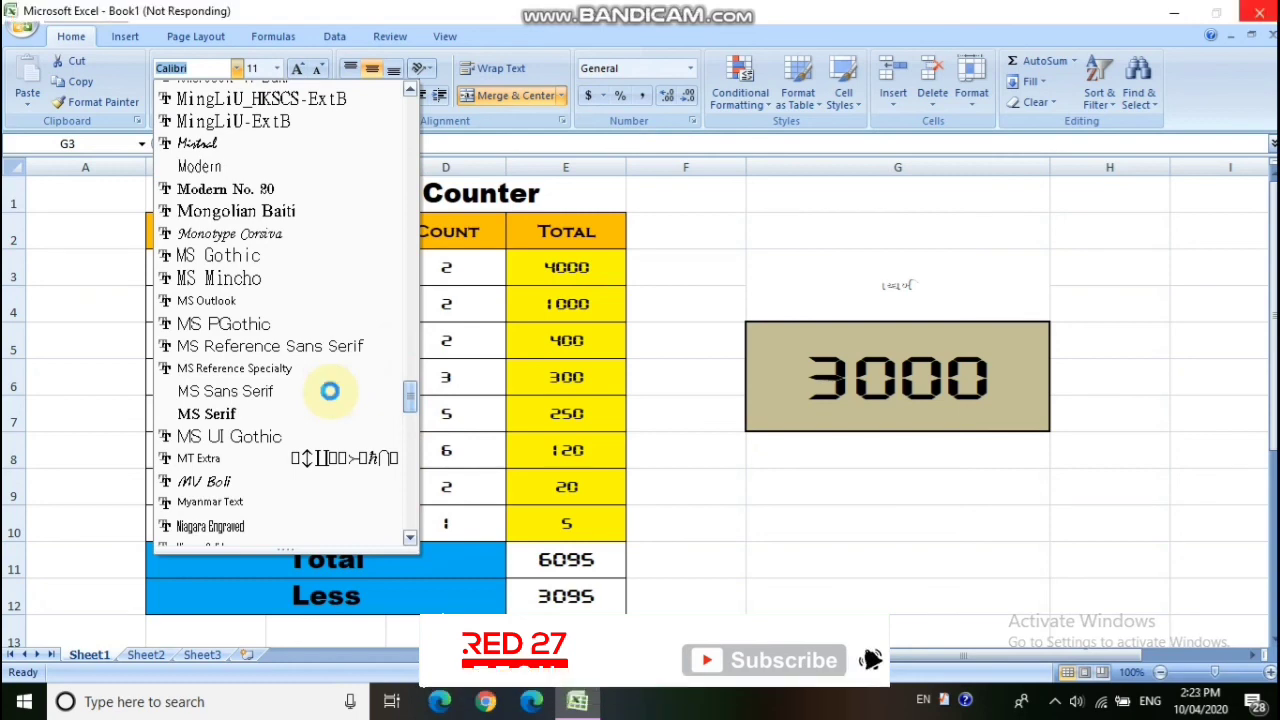
{"action": "scroll", "coordinate": [330, 391], "scroll_direction": "down", "scroll_amount": 20}
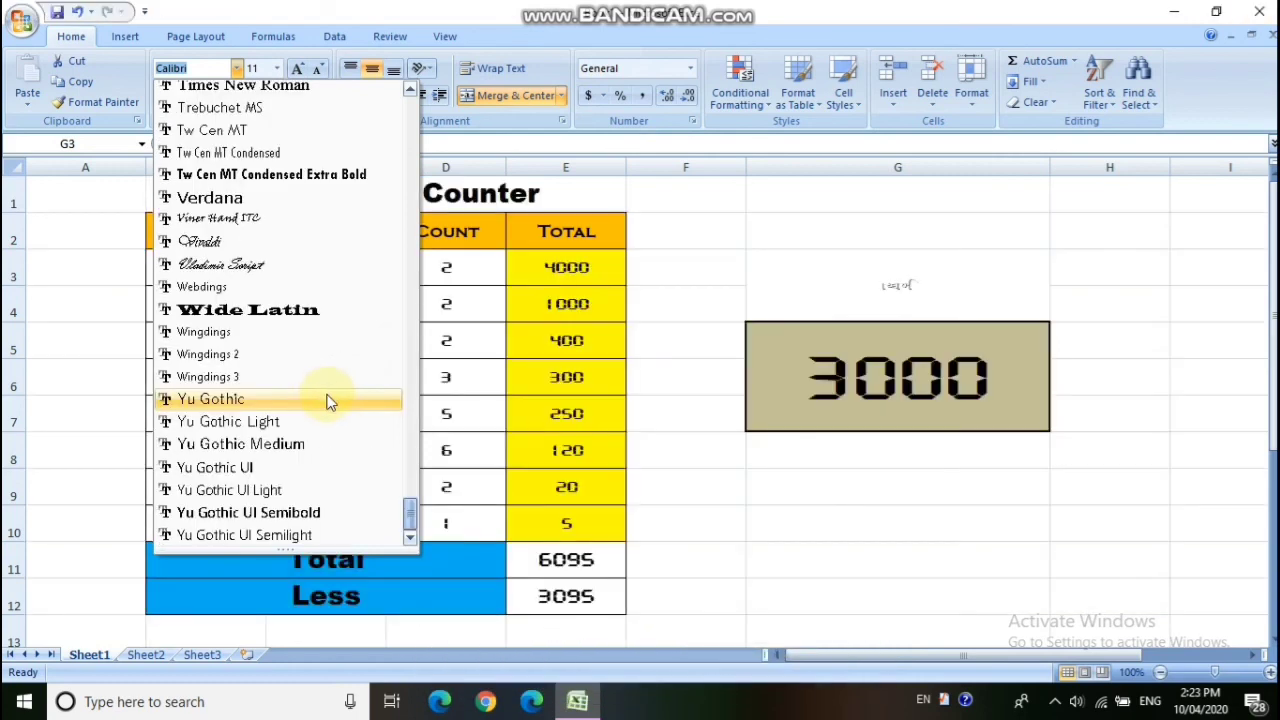
{"action": "scroll", "coordinate": [331, 400], "scroll_direction": "up", "scroll_amount": 2}
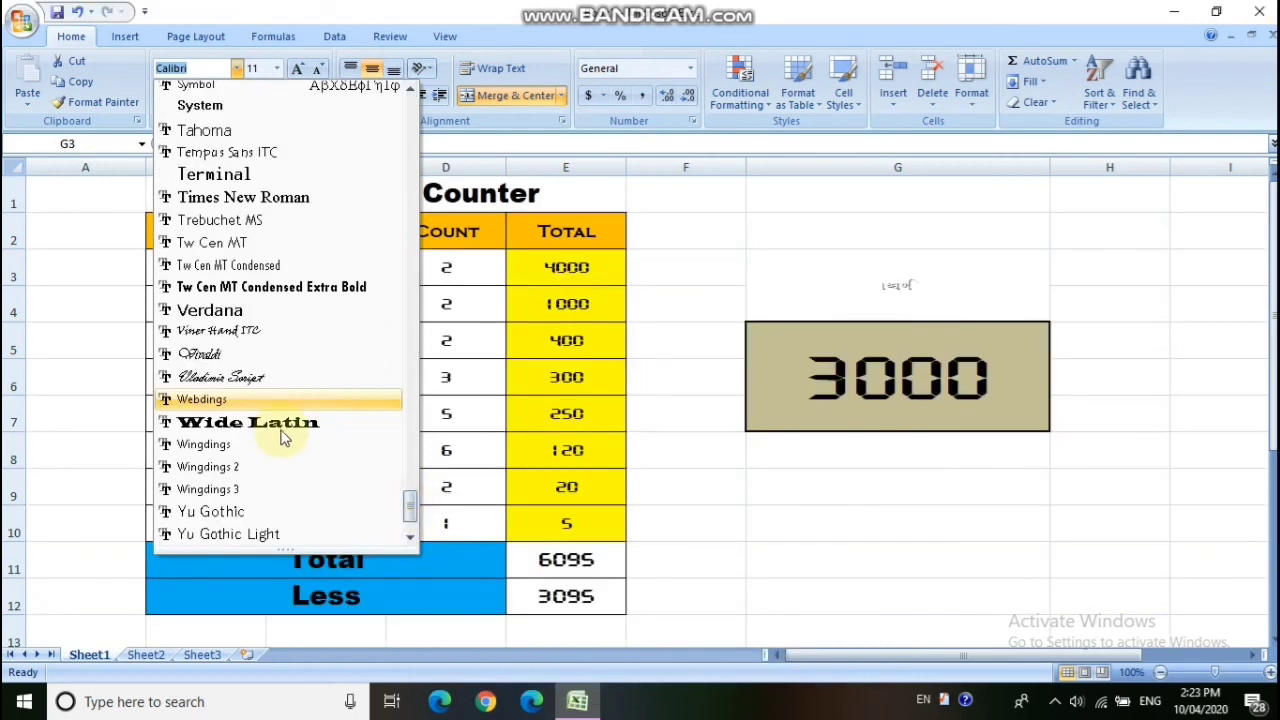
{"action": "scroll", "coordinate": [284, 432], "scroll_direction": "up", "scroll_amount": 8}
{"action": "scroll", "coordinate": [284, 430], "scroll_direction": "down", "scroll_amount": 5}
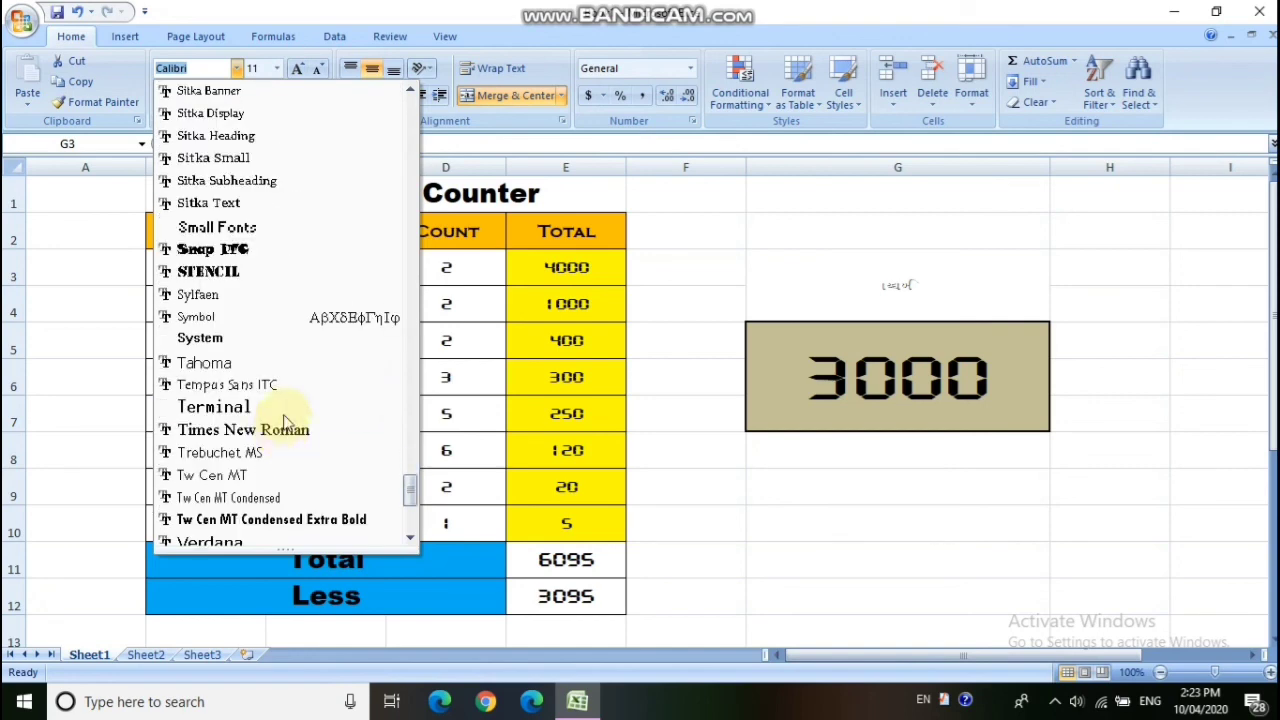
{"action": "left_click_drag", "start_coordinate": [407, 500], "coordinate": [414, 485]}
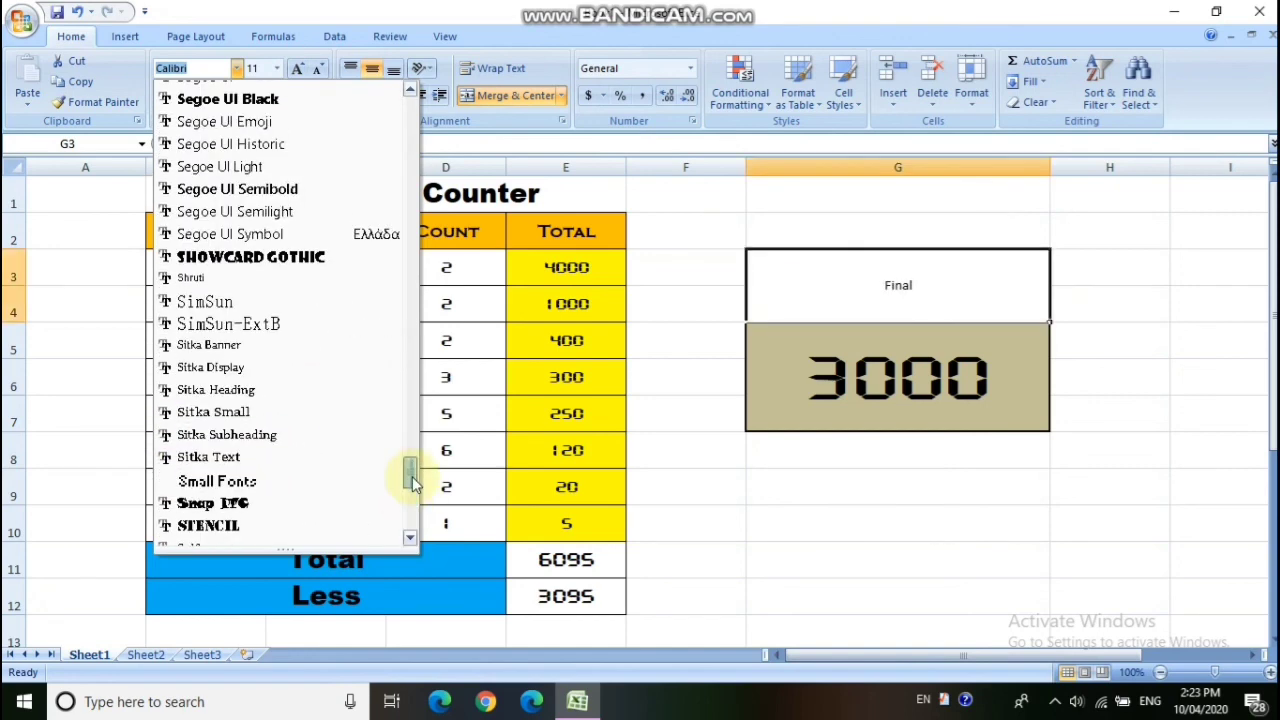
{"action": "scroll", "coordinate": [418, 460], "scroll_direction": "up", "scroll_amount": 3}
{"action": "scroll", "coordinate": [418, 540], "scroll_direction": "down", "scroll_amount": 10}
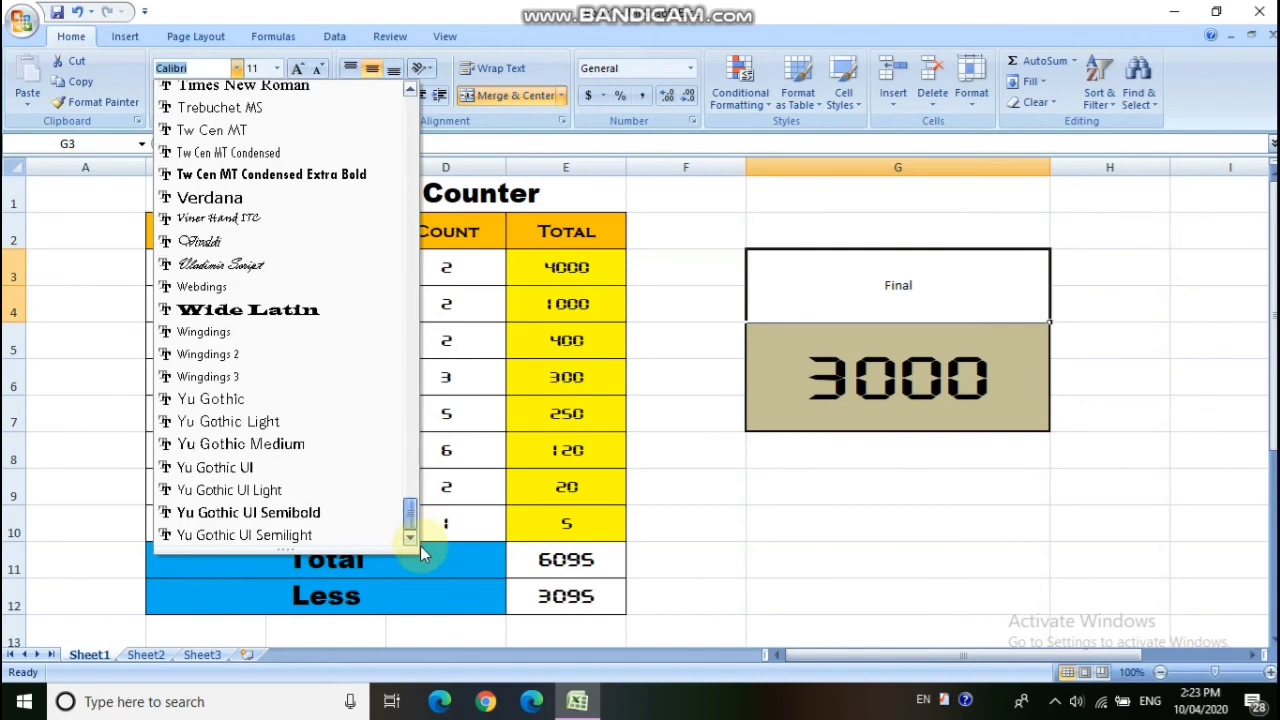
{"action": "left_click", "coordinate": [279, 309]}
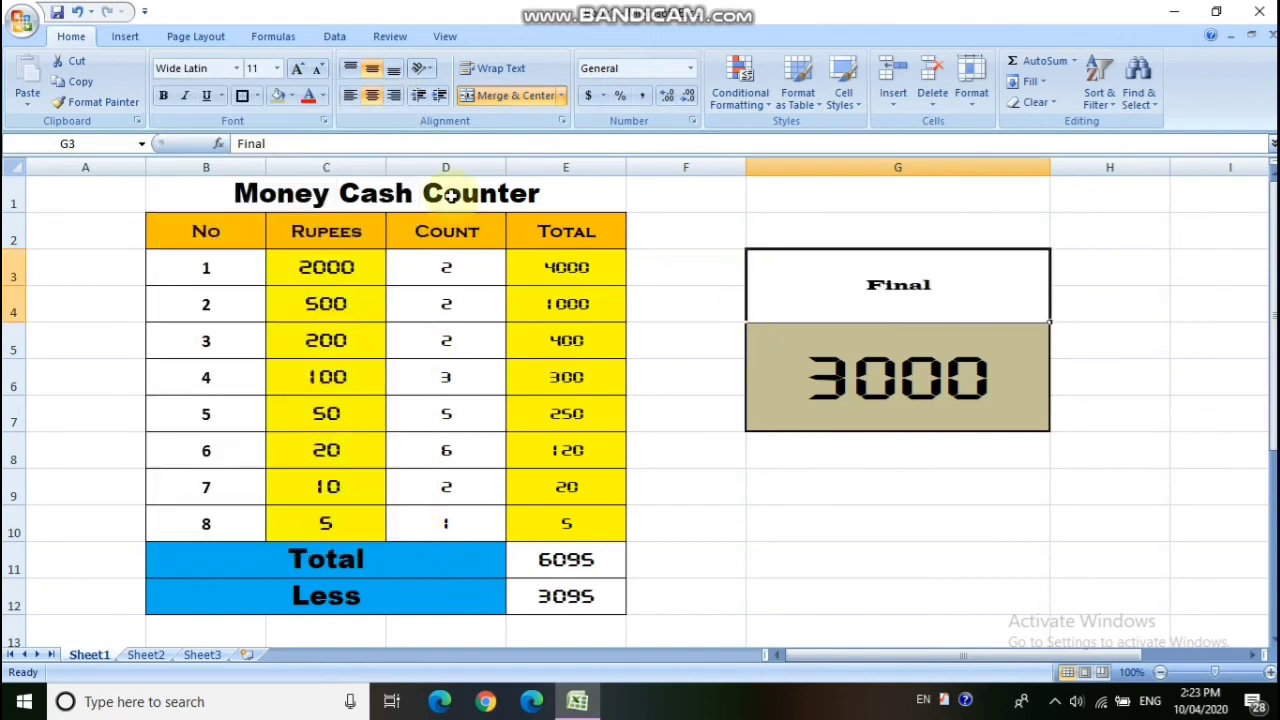
- Set the font size of the Final label in G3 to 48
{"action": "left_click", "coordinate": [277, 68]}
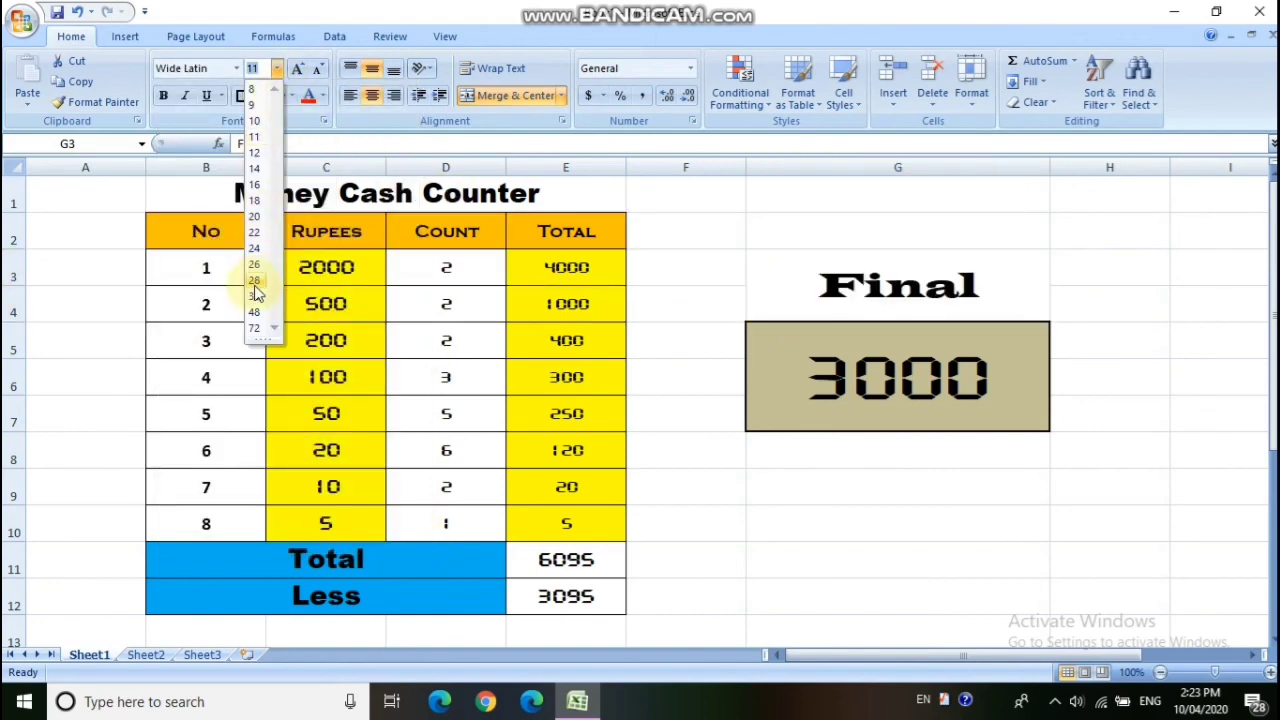
{"action": "left_click", "coordinate": [257, 320]}
{"action": "left_click", "coordinate": [849, 523]}
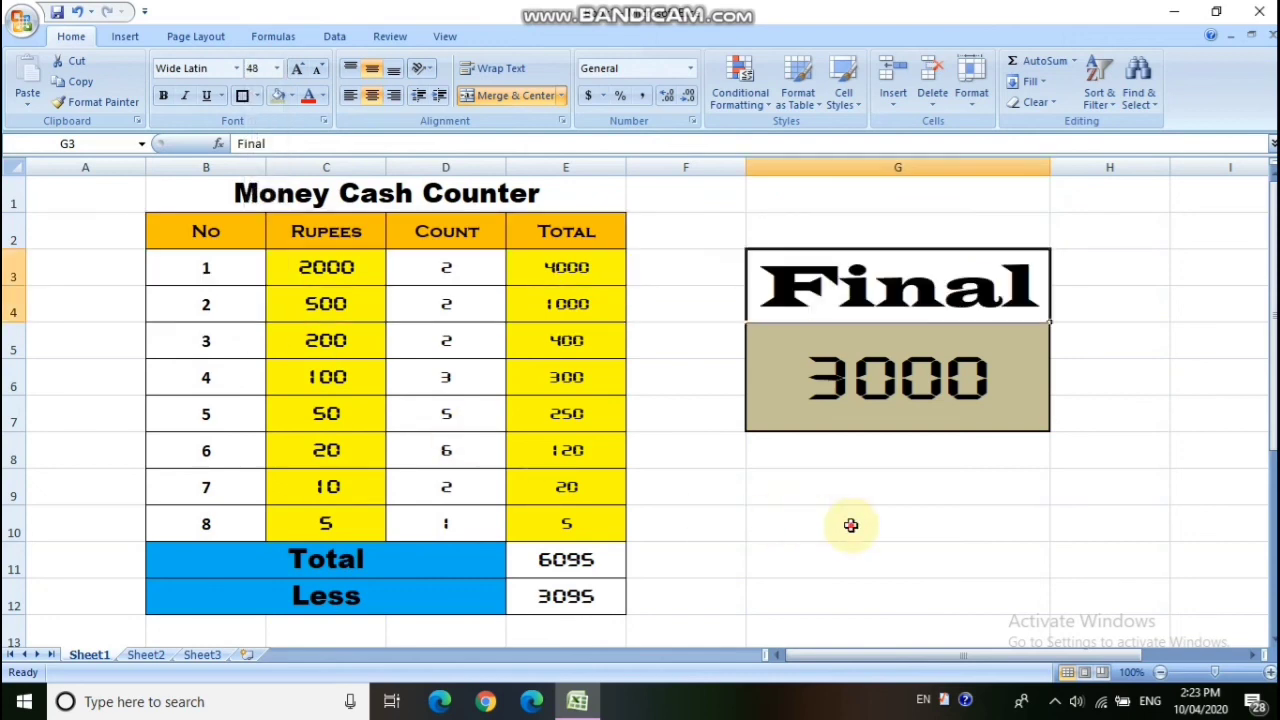
- Fill the Final label cell G3 with black and change its text color to white
{"action": "left_click", "coordinate": [900, 288]}
{"action": "left_click", "coordinate": [290, 95]}
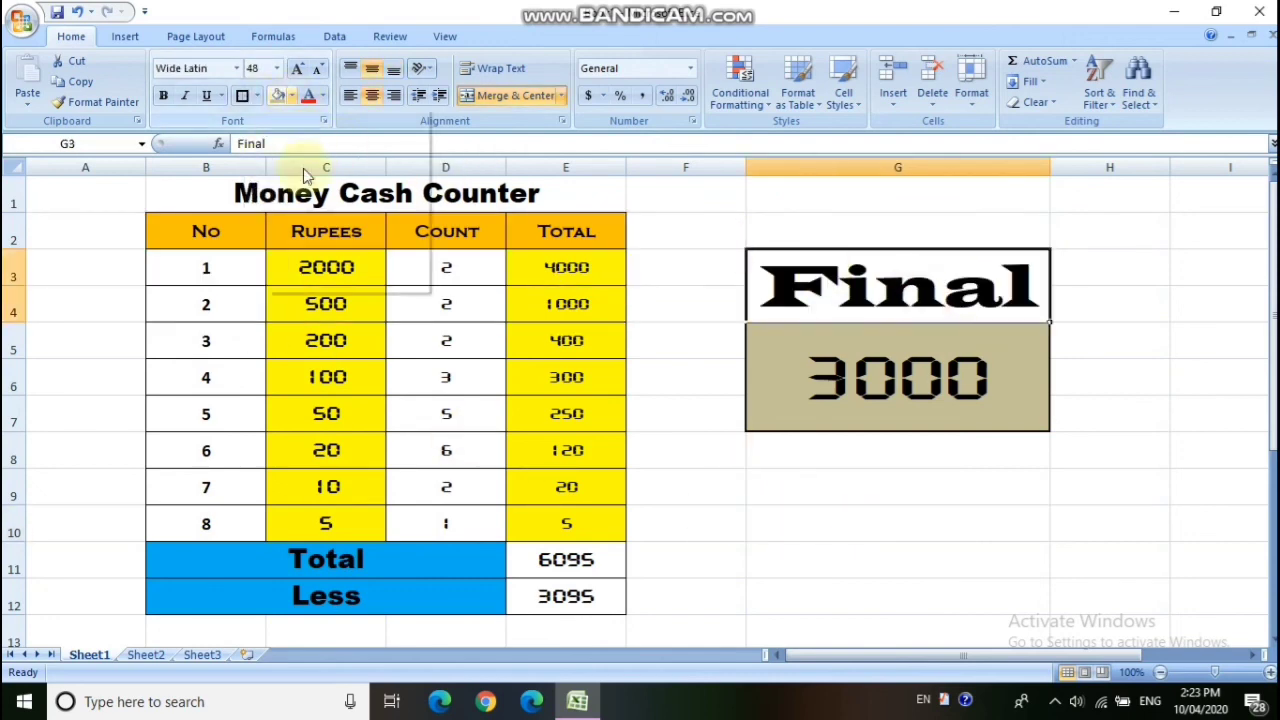
{"action": "left_click", "coordinate": [291, 134]}
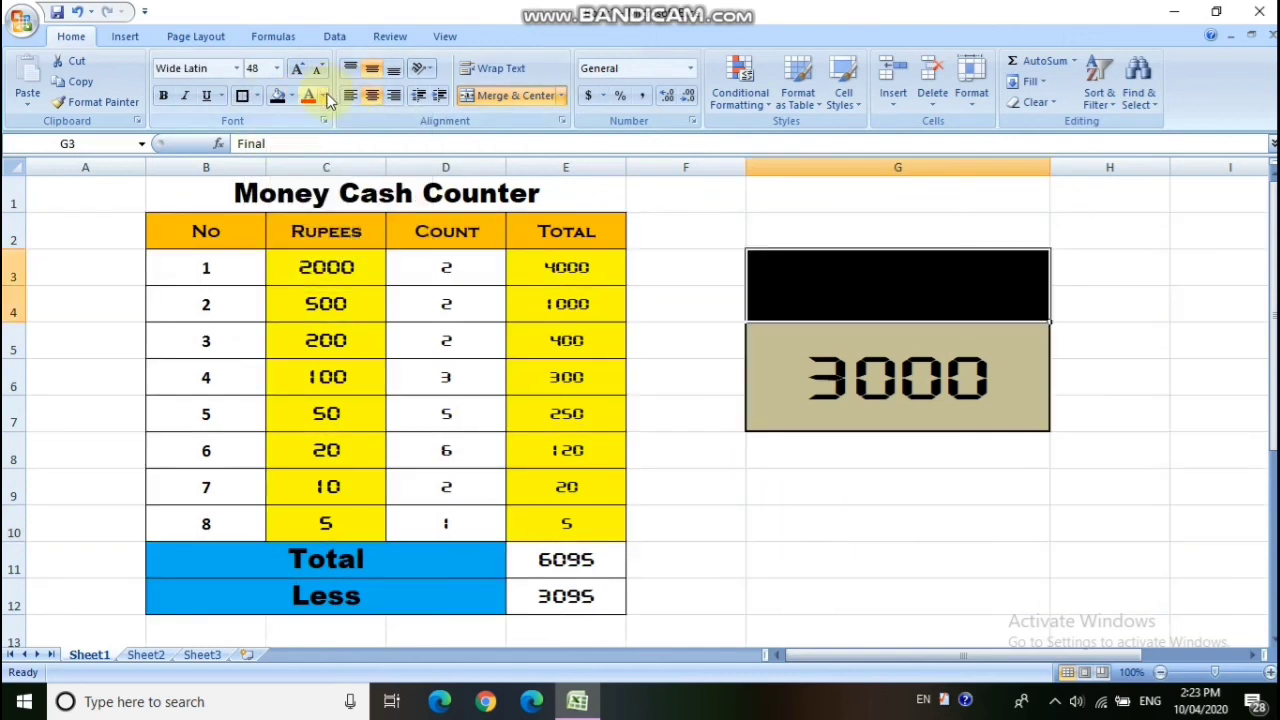
{"action": "left_click", "coordinate": [324, 95]}
{"action": "left_click", "coordinate": [310, 134]}
{"action": "left_click", "coordinate": [878, 546]}
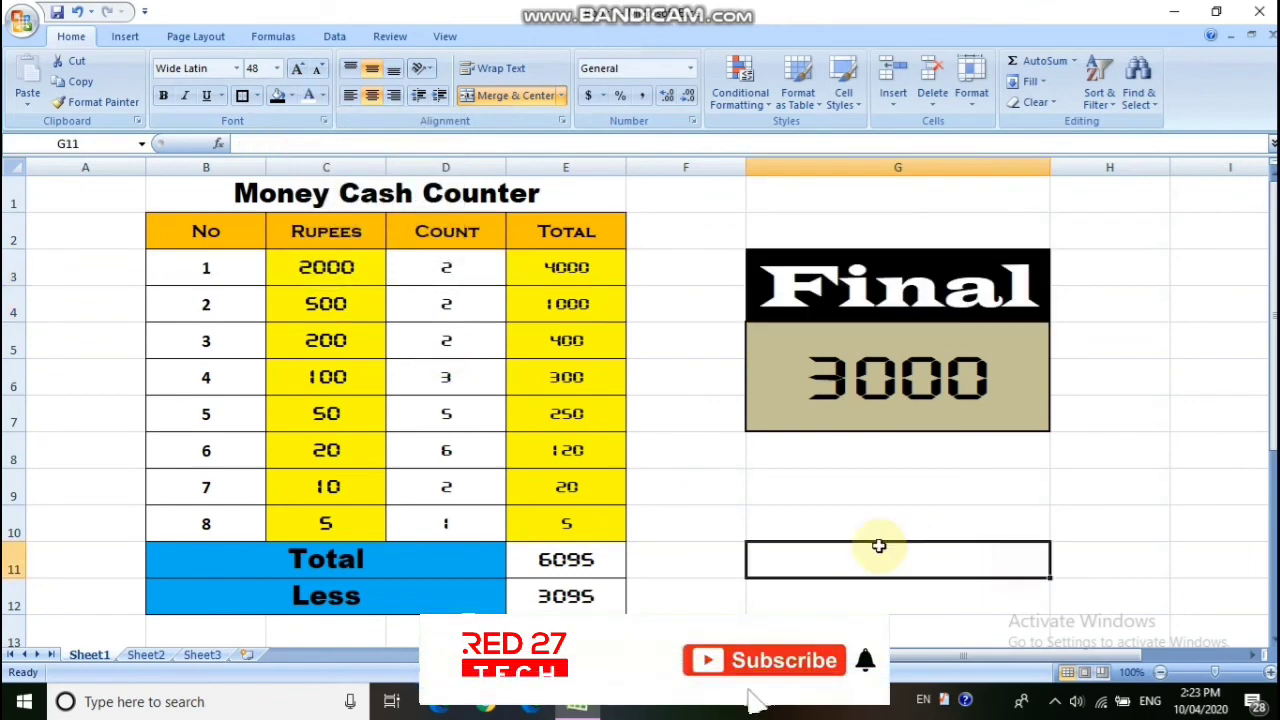
{"action": "left_click", "coordinate": [1221, 556]}
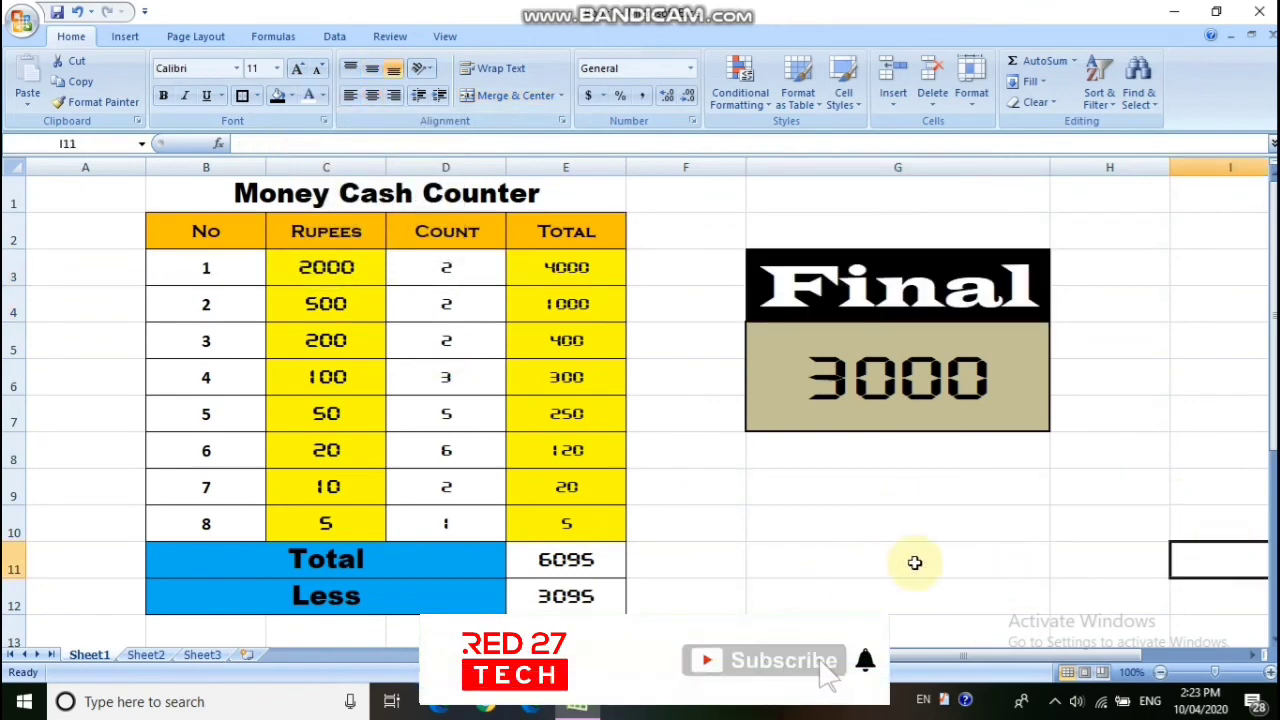
{"action": "left_click", "coordinate": [1066, 600]}
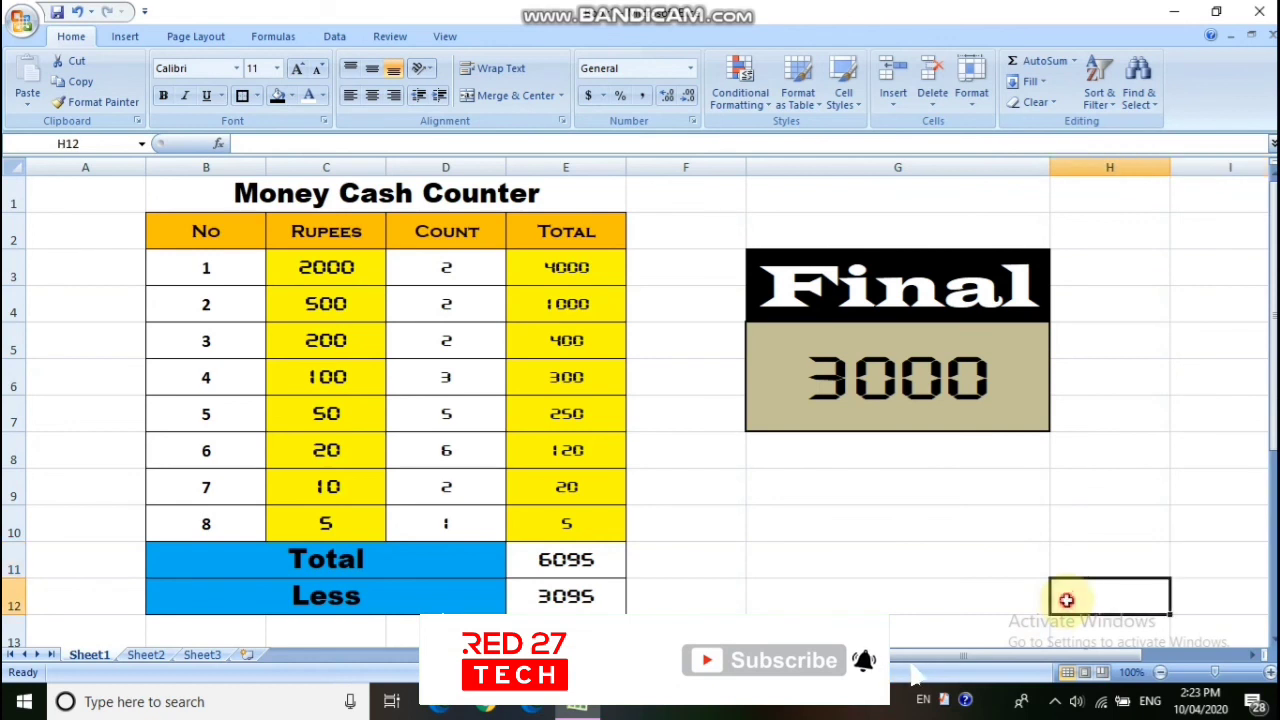